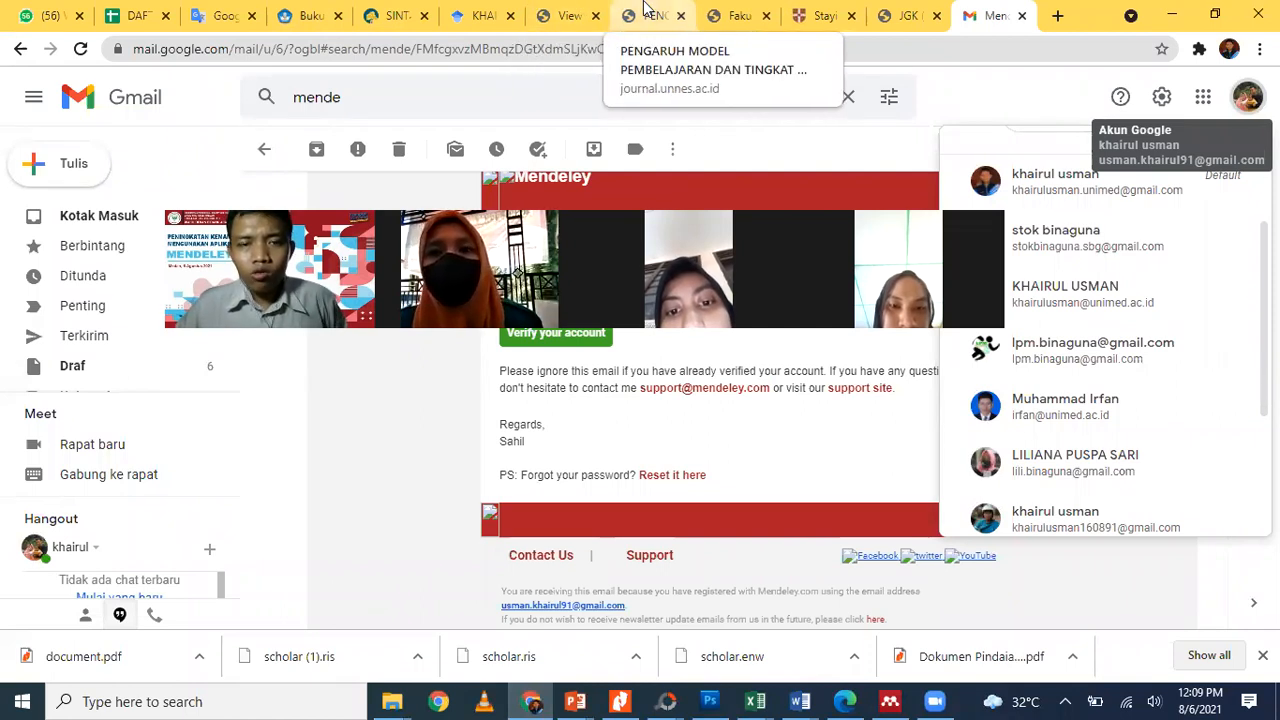
Open the author's Google Scholar profile and review the publication list and citation figures
{"action": "left_click", "coordinate": [487, 12]}
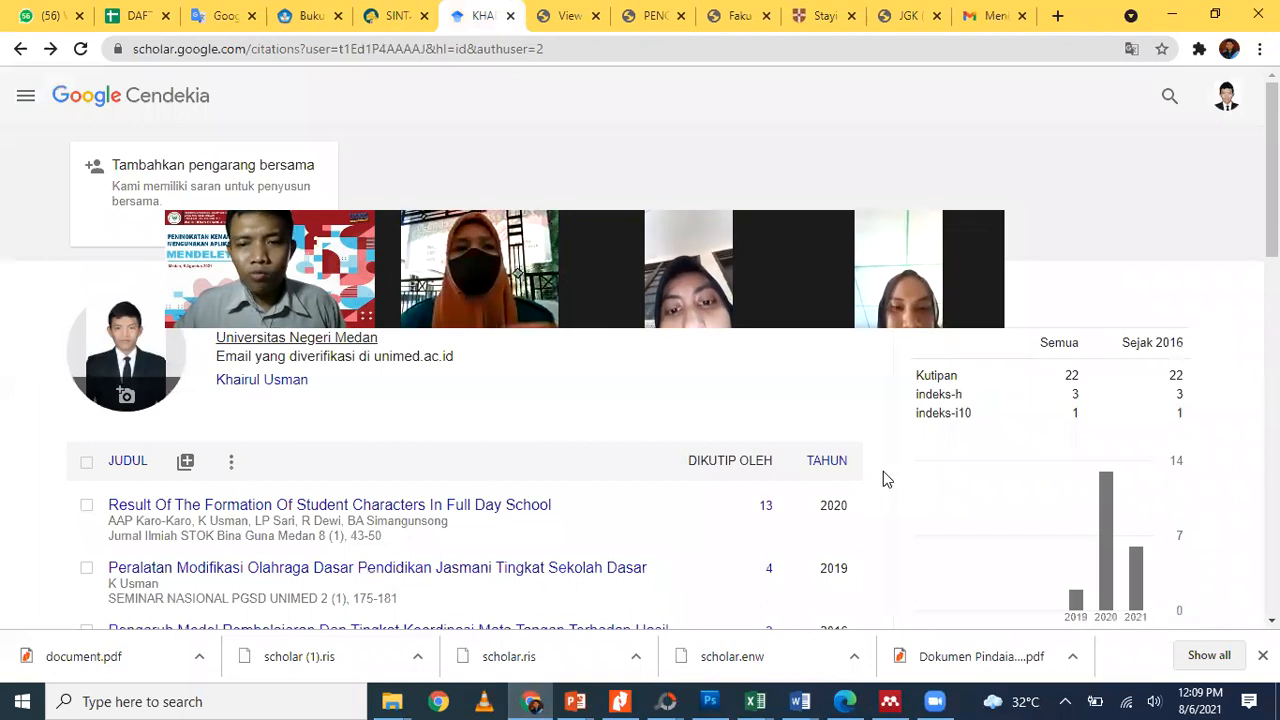
{"action": "scroll", "coordinate": [883, 471], "scroll_direction": "down", "scroll_amount": 3}
{"action": "scroll", "coordinate": [884, 476], "scroll_direction": "up", "scroll_amount": 1}
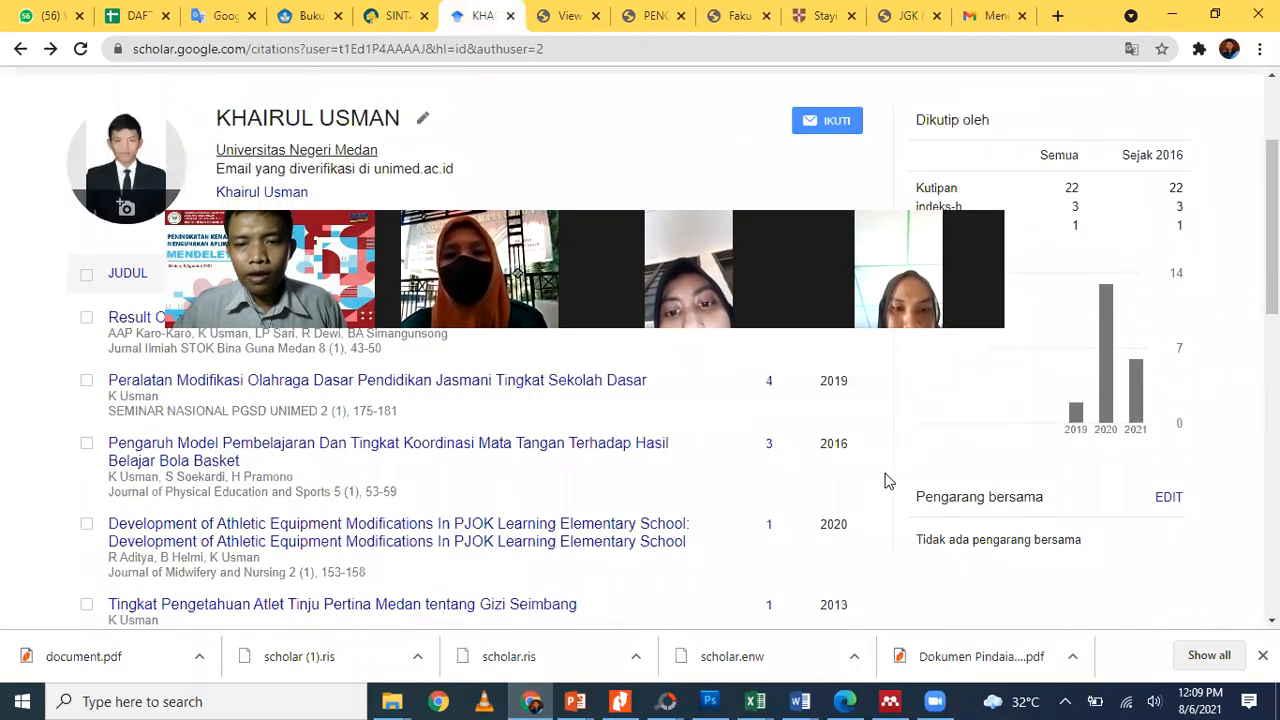
{"action": "scroll", "coordinate": [884, 481], "scroll_direction": "down", "scroll_amount": 1}
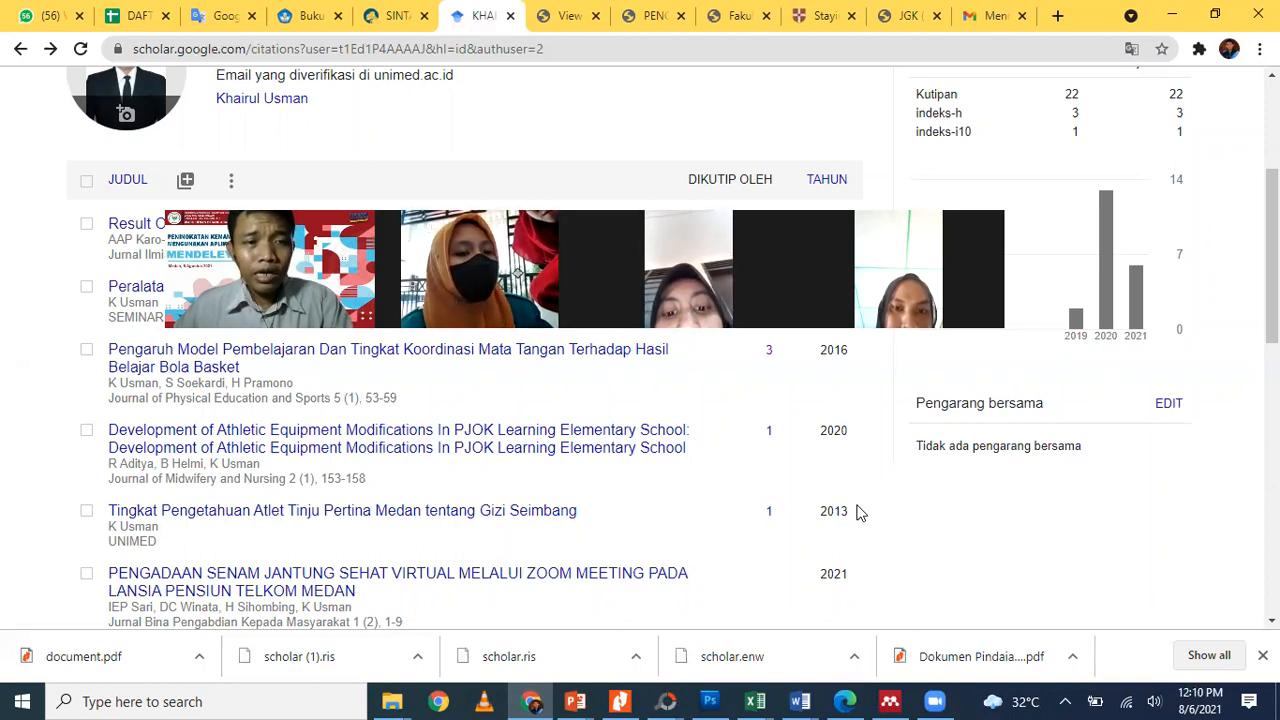
{"action": "scroll", "coordinate": [866, 558], "scroll_direction": "up", "scroll_amount": 2}
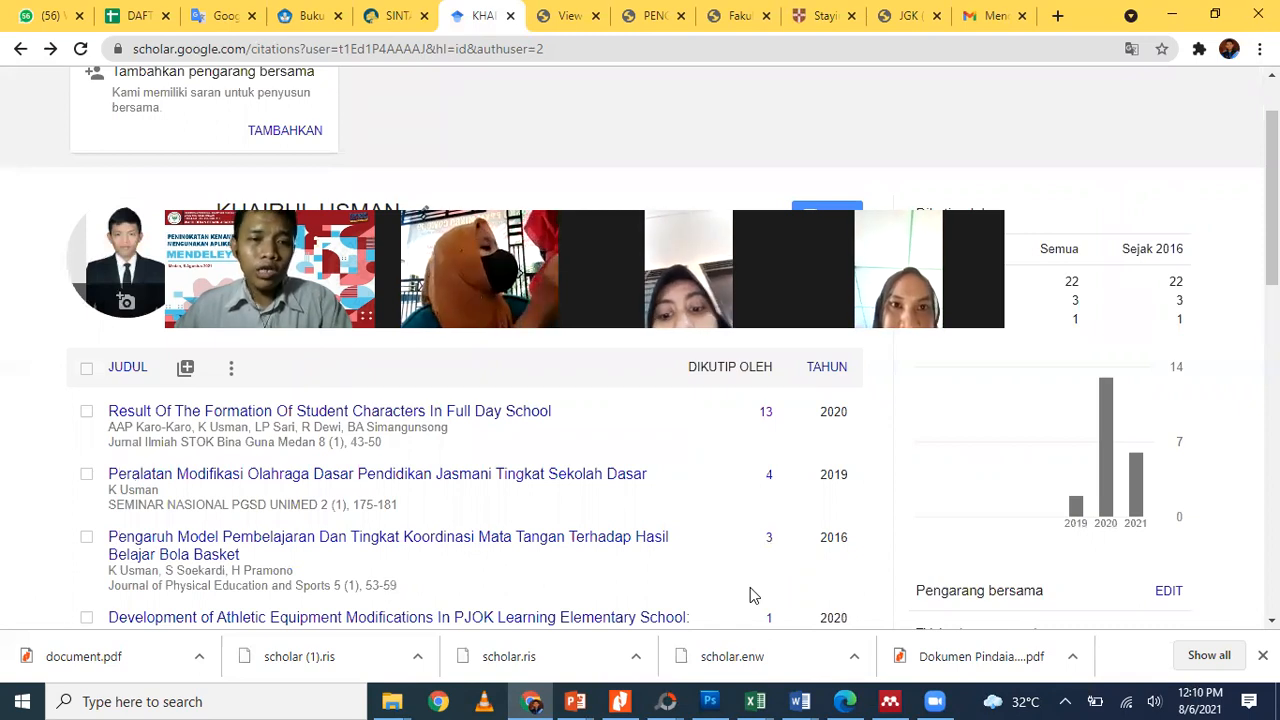
Go back to the Universitas Negeri Medan overview in SINTA and examine its document, citation and academic rank charts
{"action": "left_click", "coordinate": [376, 15]}
{"action": "left_click", "coordinate": [20, 50]}
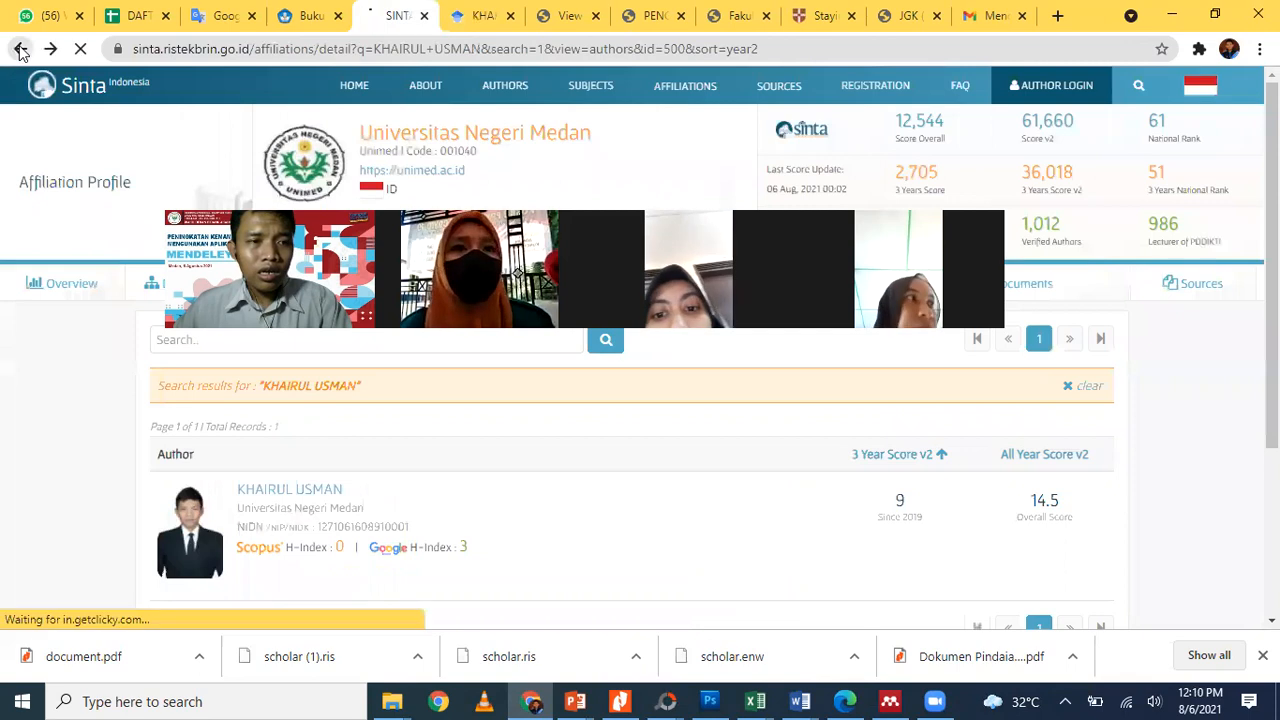
{"action": "left_click", "coordinate": [20, 50]}
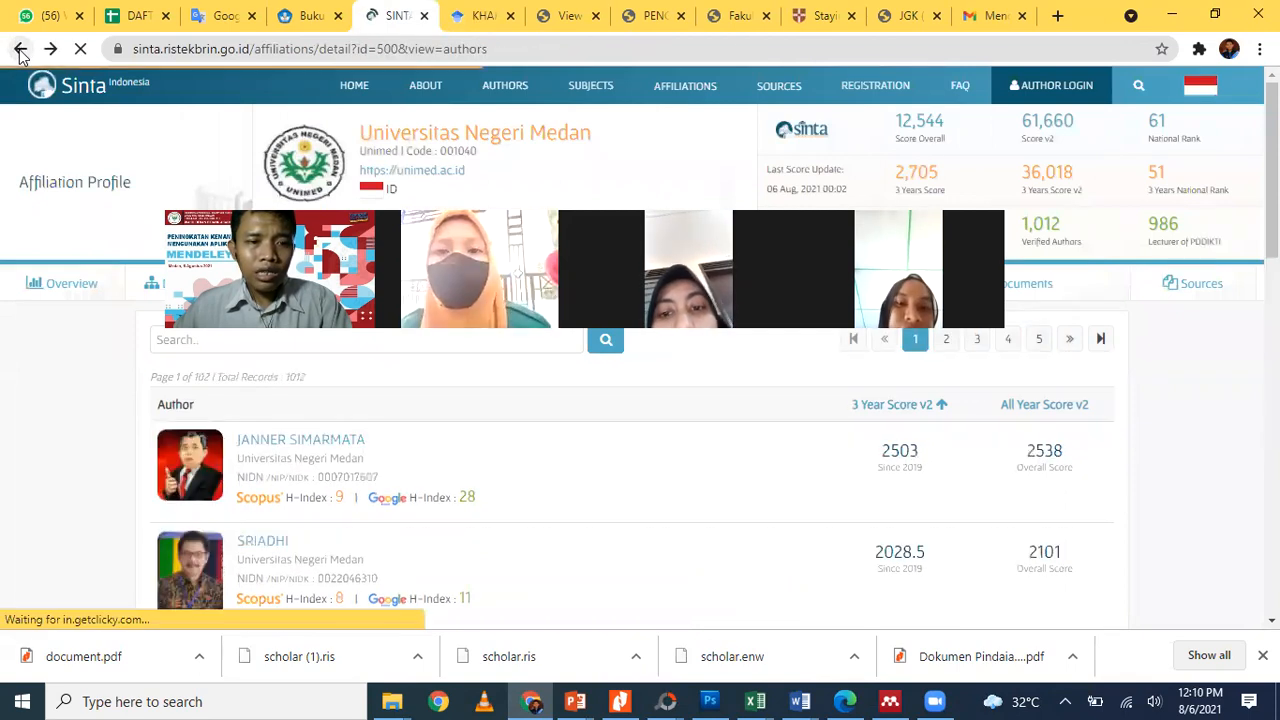
{"action": "left_click", "coordinate": [20, 50]}
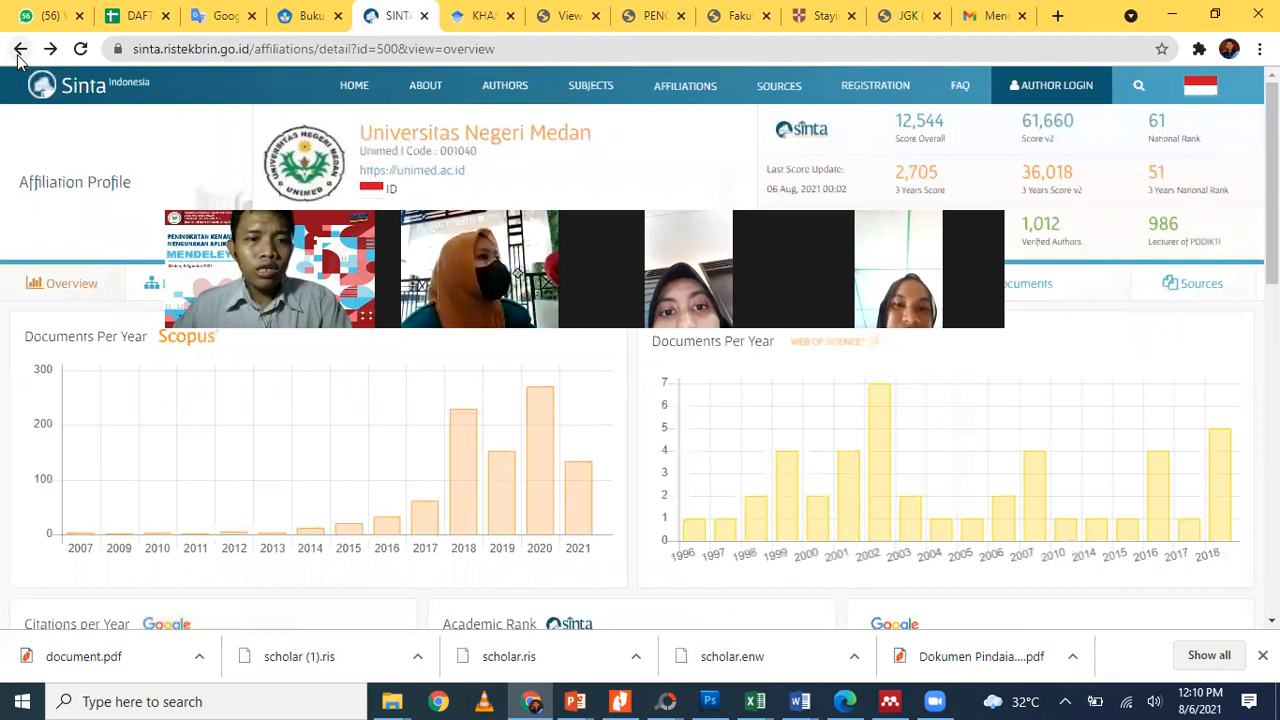
{"action": "scroll", "coordinate": [503, 497], "scroll_direction": "down", "scroll_amount": 4}
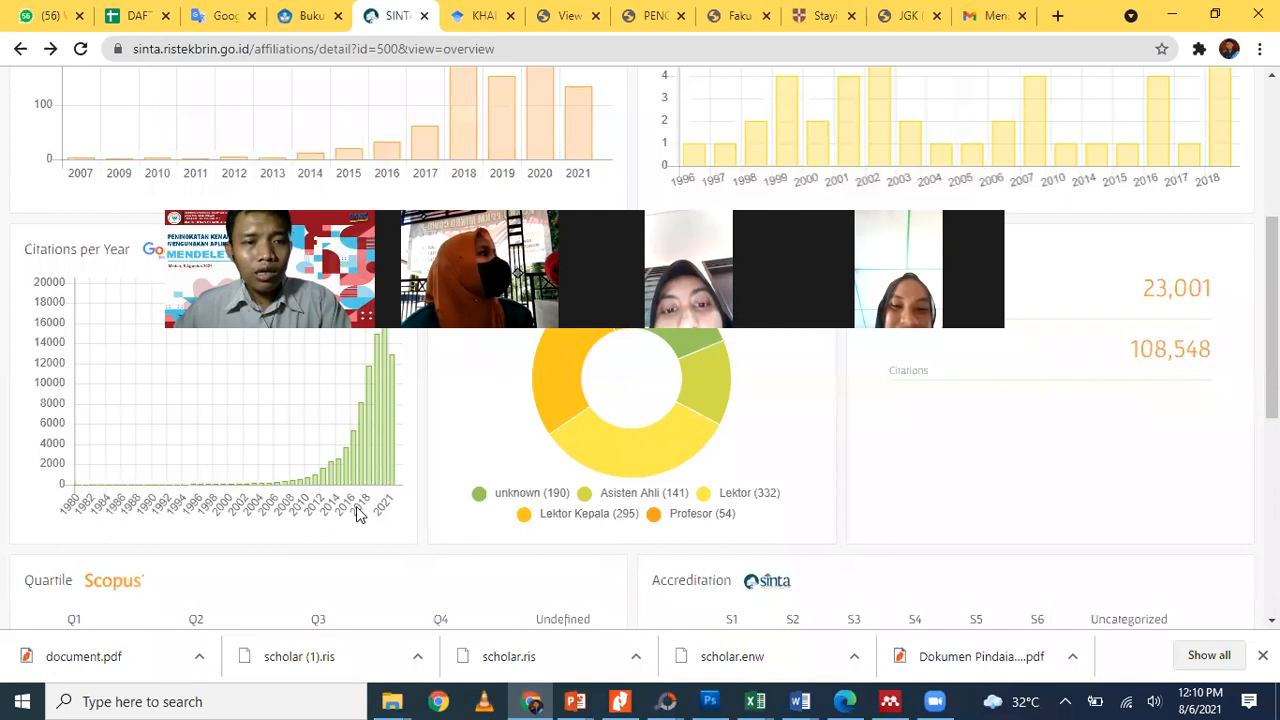
{"action": "scroll", "coordinate": [356, 510], "scroll_direction": "up", "scroll_amount": 2}
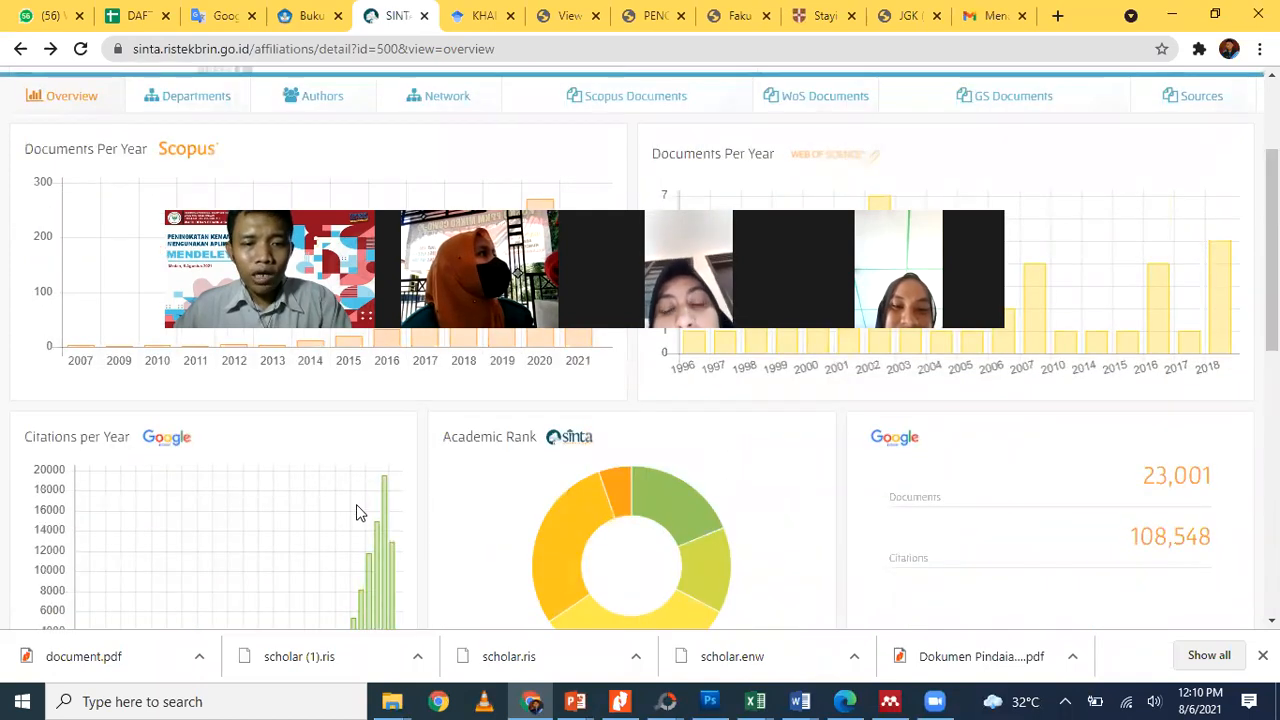
{"action": "scroll", "coordinate": [635, 598], "scroll_direction": "down", "scroll_amount": 2}
{"action": "scroll", "coordinate": [633, 597], "scroll_direction": "down", "scroll_amount": 1}
{"action": "scroll", "coordinate": [623, 589], "scroll_direction": "up", "scroll_amount": 1}
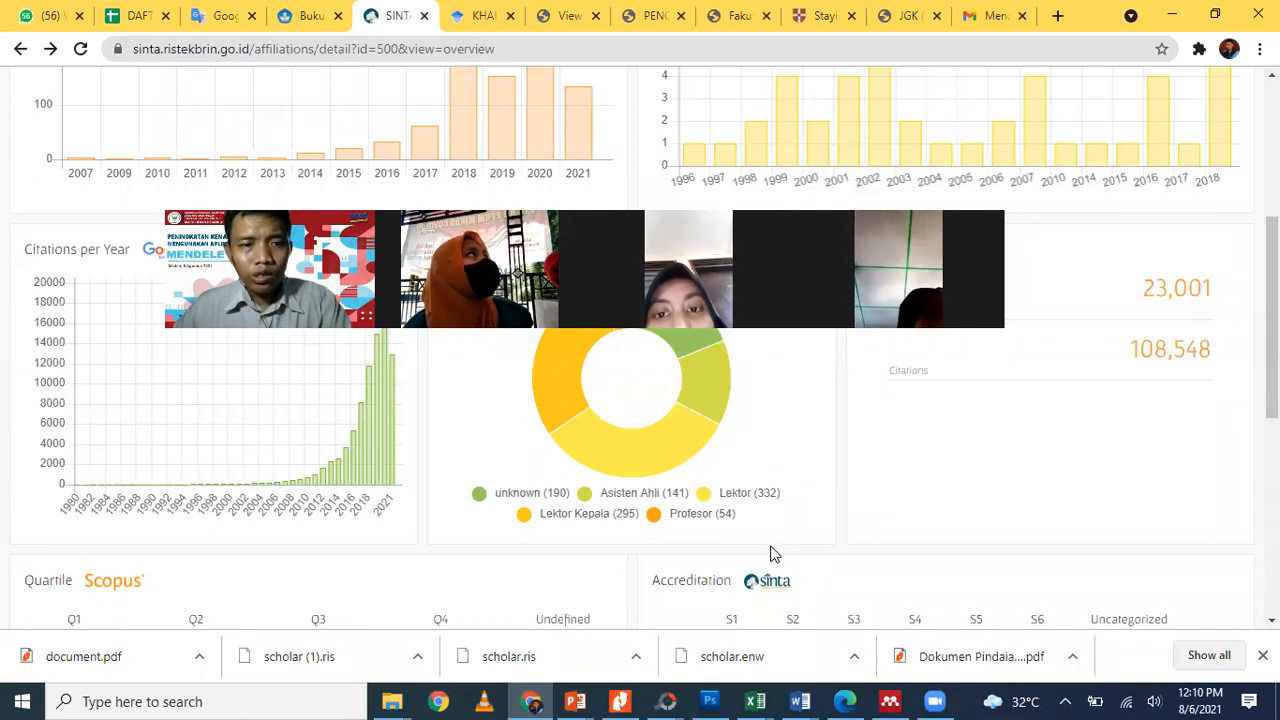
{"action": "scroll", "coordinate": [770, 553], "scroll_direction": "up", "scroll_amount": 3}
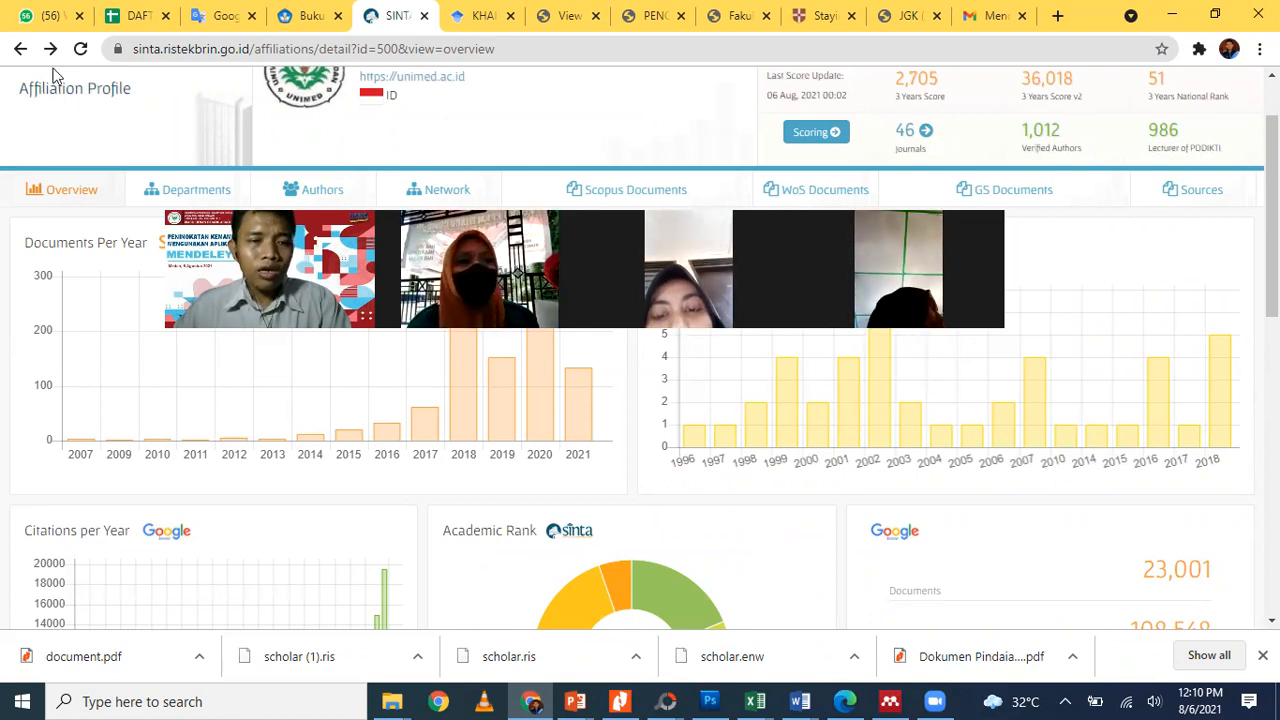
Return through the SINTA affiliation listings to the author login page
{"action": "left_click", "coordinate": [21, 50]}
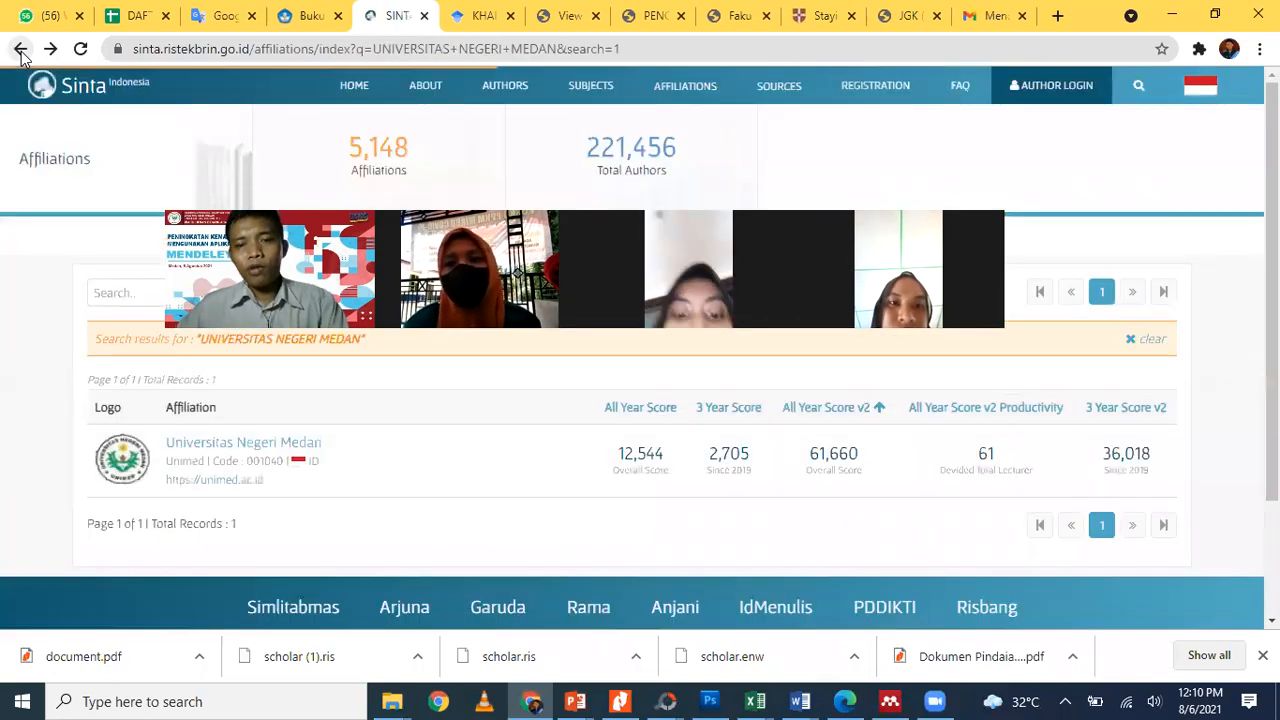
{"action": "left_click", "coordinate": [21, 50]}
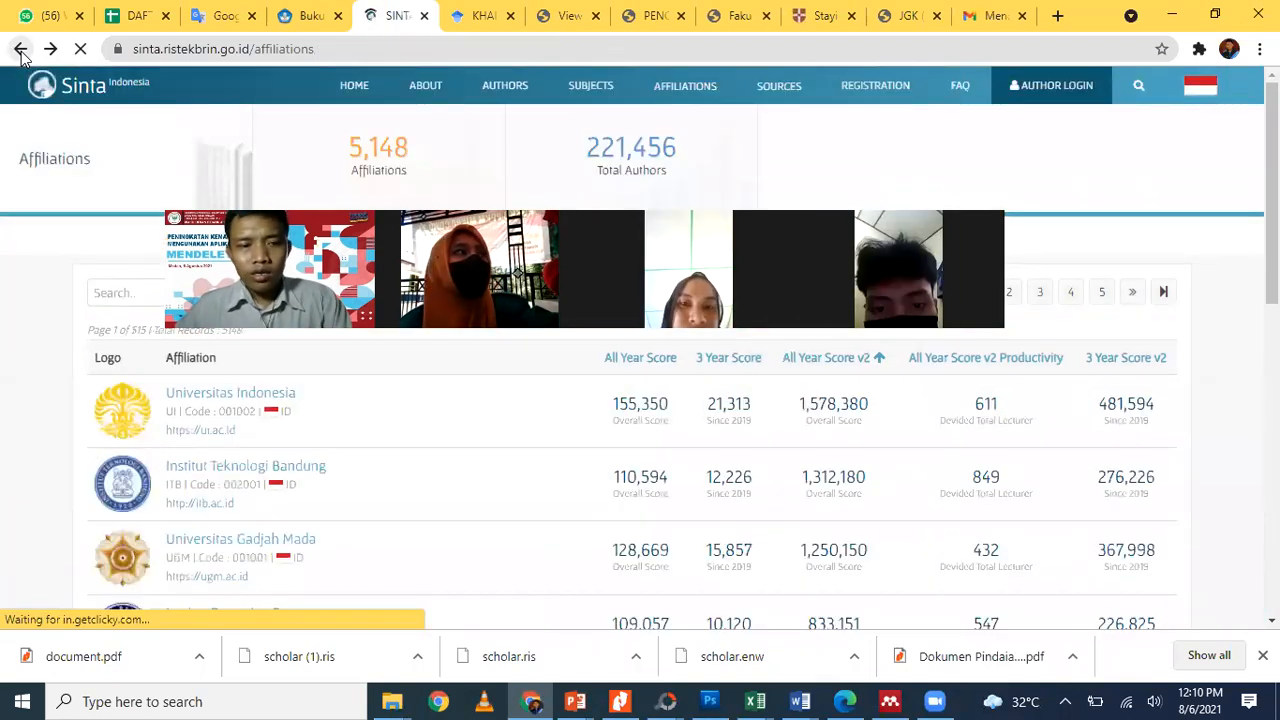
{"action": "left_click", "coordinate": [21, 50]}
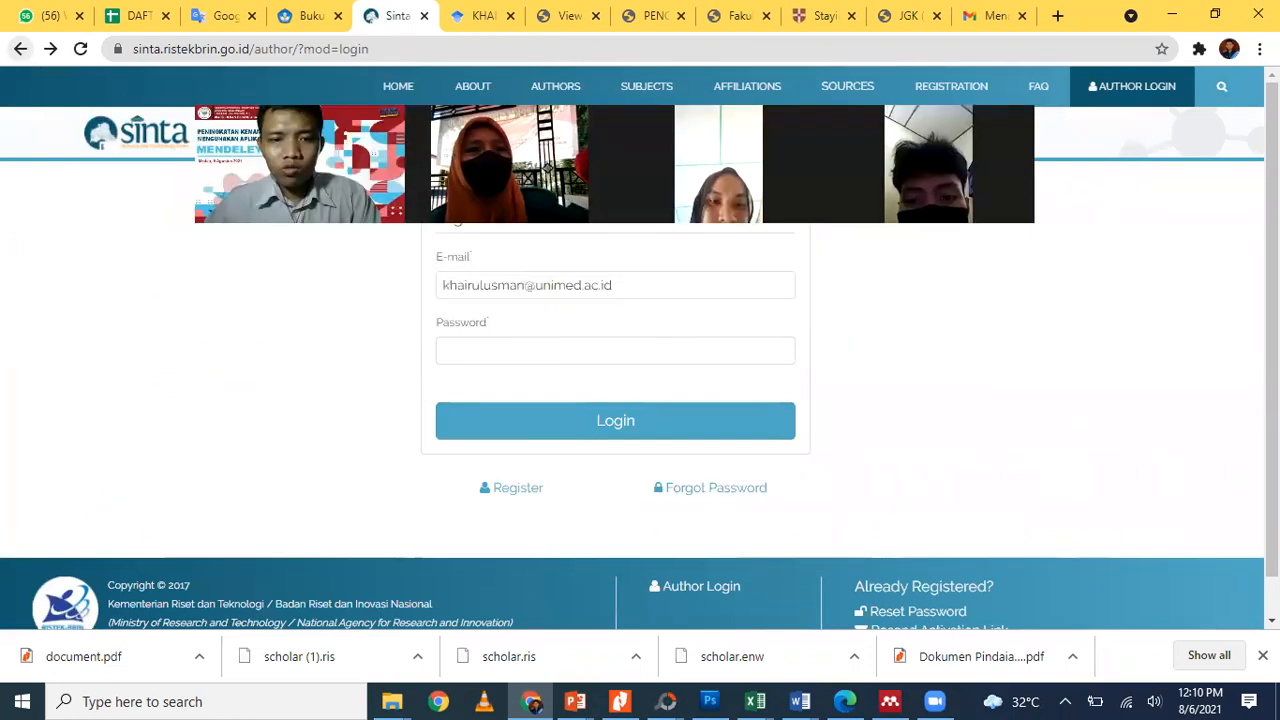
Try to log in to the SINTA author account by entering the account password beside the prefilled e-mail
{"action": "left_click", "coordinate": [512, 366]}
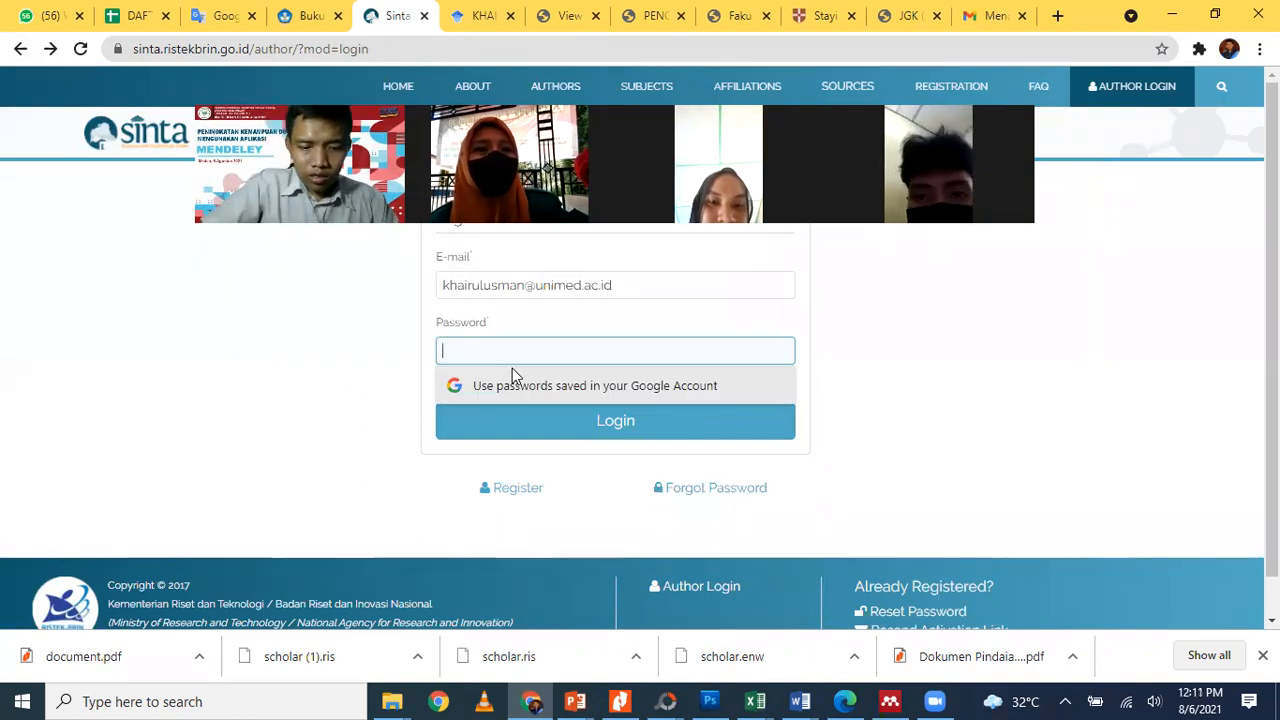
{"action": "type", "text": "********"}
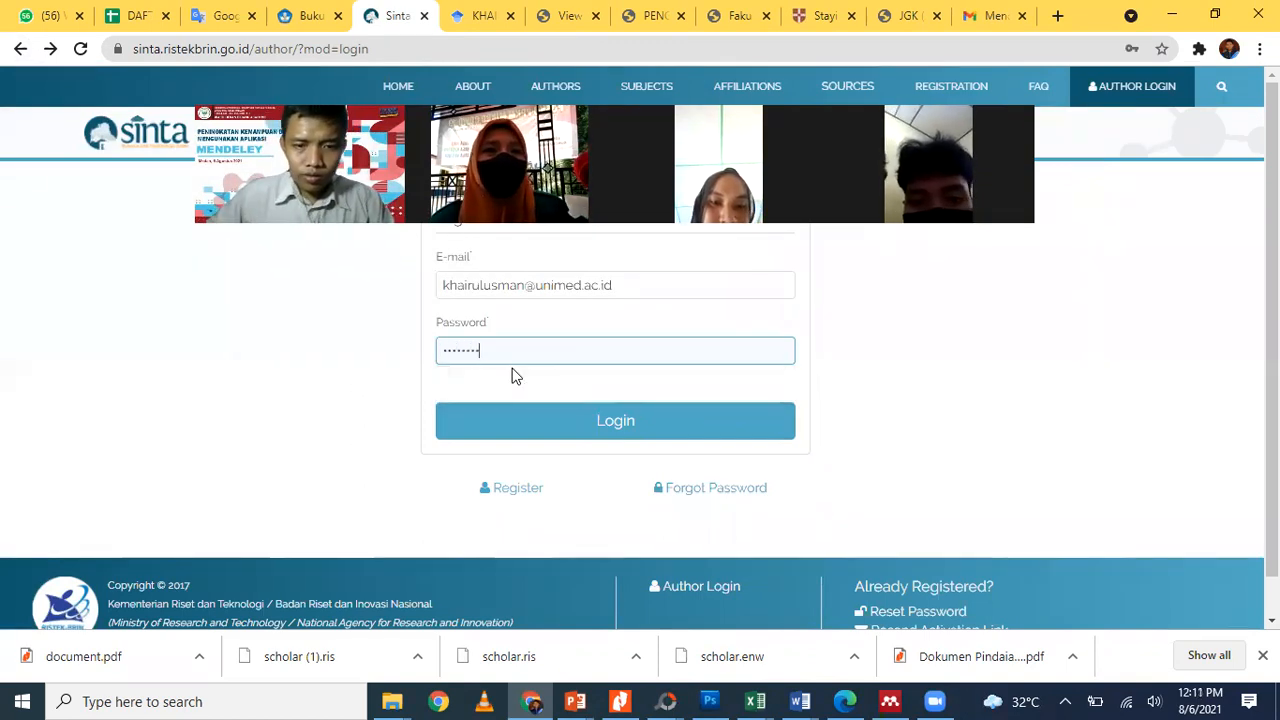
{"action": "left_click", "coordinate": [549, 424]}
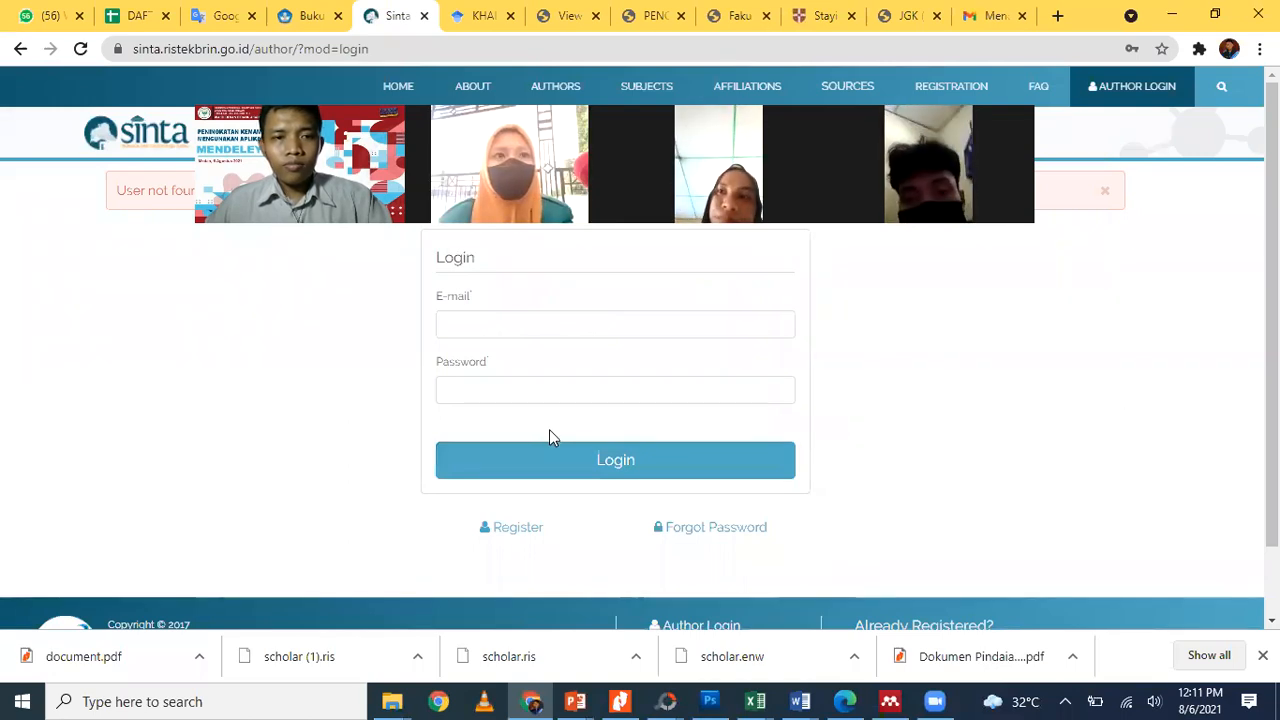
Retry the author login with the suggested university e-mail and the account password, and dismiss the login alert
{"action": "left_click", "coordinate": [579, 328]}
{"action": "left_click", "coordinate": [551, 366]}
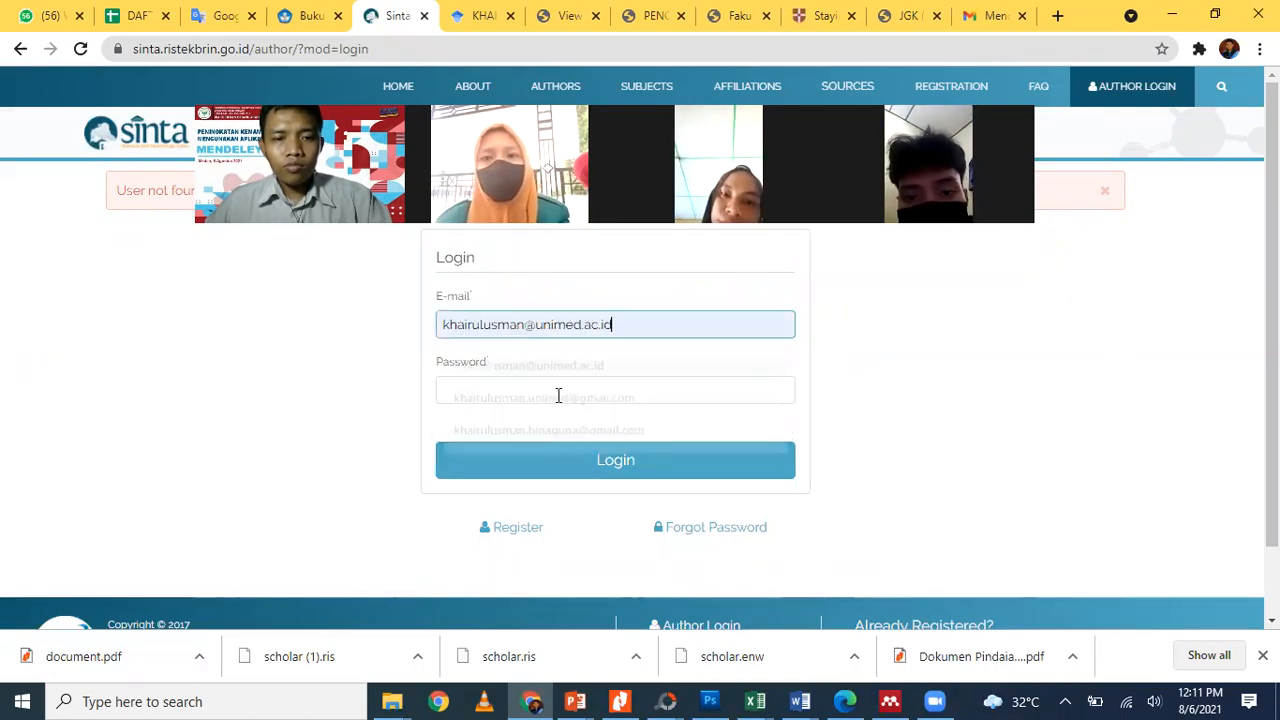
{"action": "left_click", "coordinate": [557, 393]}
{"action": "type", "text": "********"}
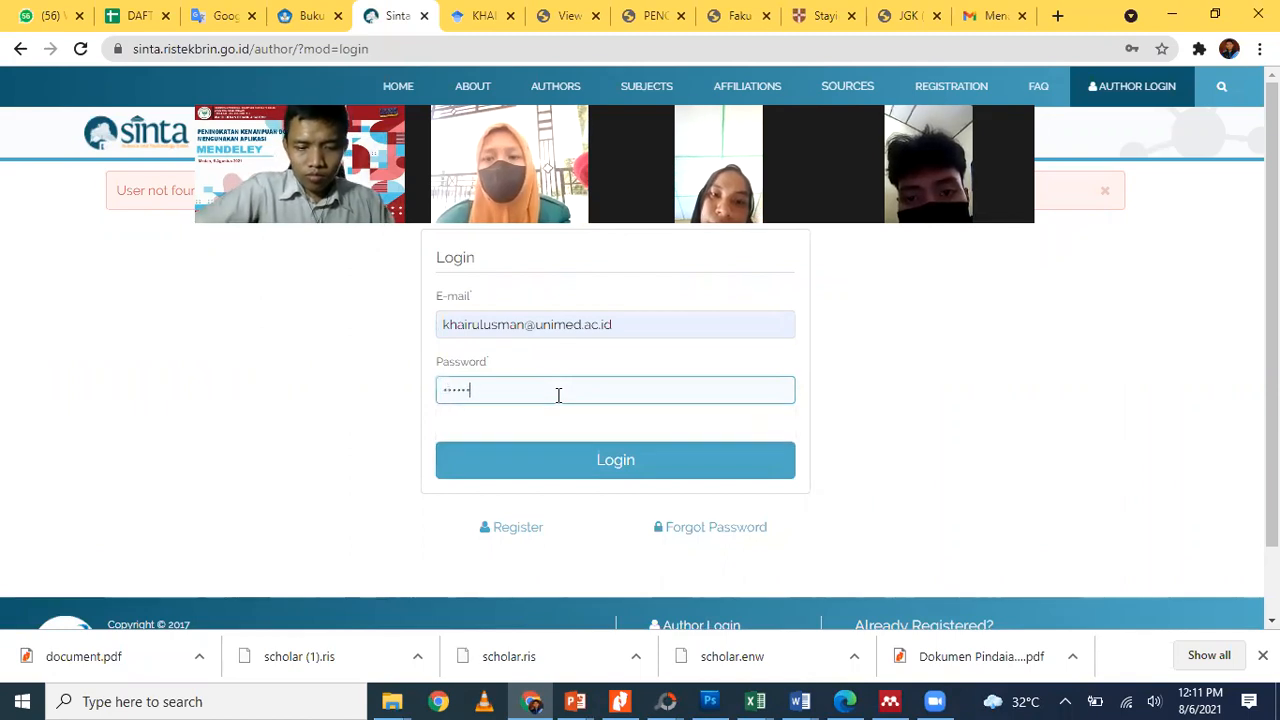
{"action": "left_click", "coordinate": [614, 476]}
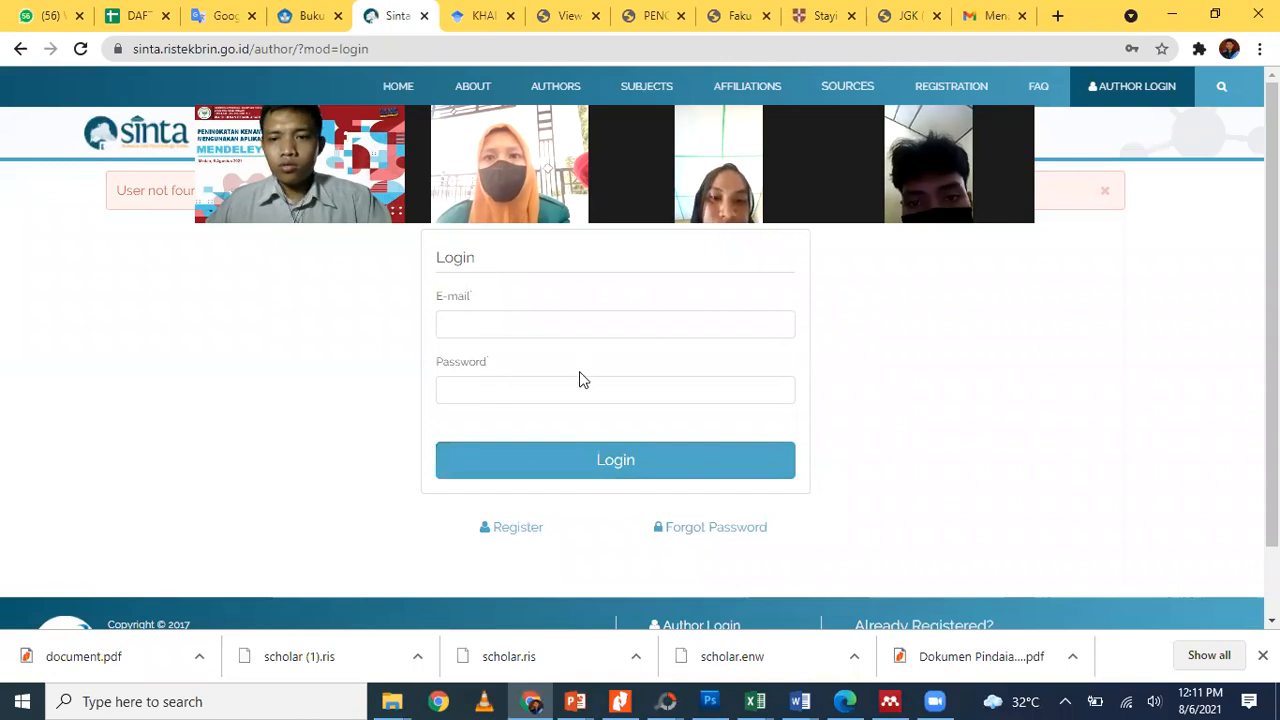
{"action": "left_click", "coordinate": [1104, 190]}
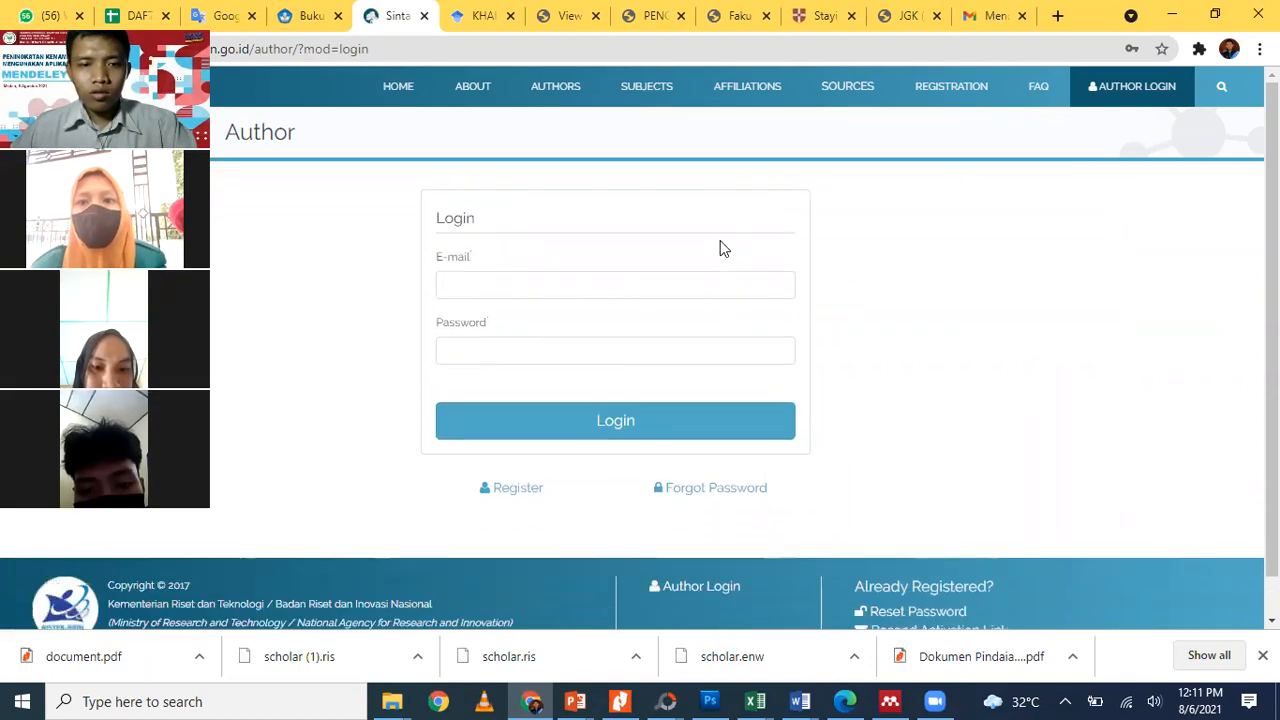
Log in to the SINTA author account with the saved university e-mail and account password, and view the author statistics
{"action": "key", "text": "Tab"}
{"action": "key", "text": "Down"}
{"action": "key", "text": "Down"}
{"action": "key", "text": "Down"}
{"action": "key", "text": "Up"}
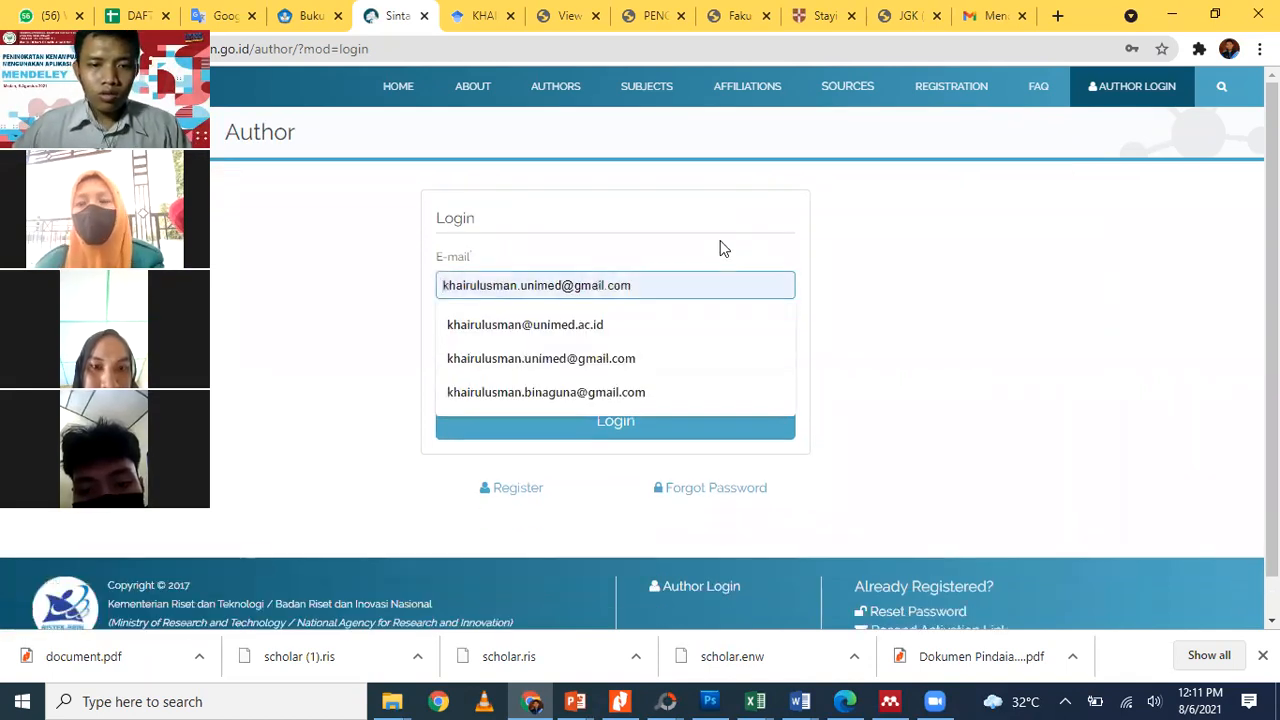
{"action": "key", "text": "Return"}
{"action": "left_click", "coordinate": [509, 357]}
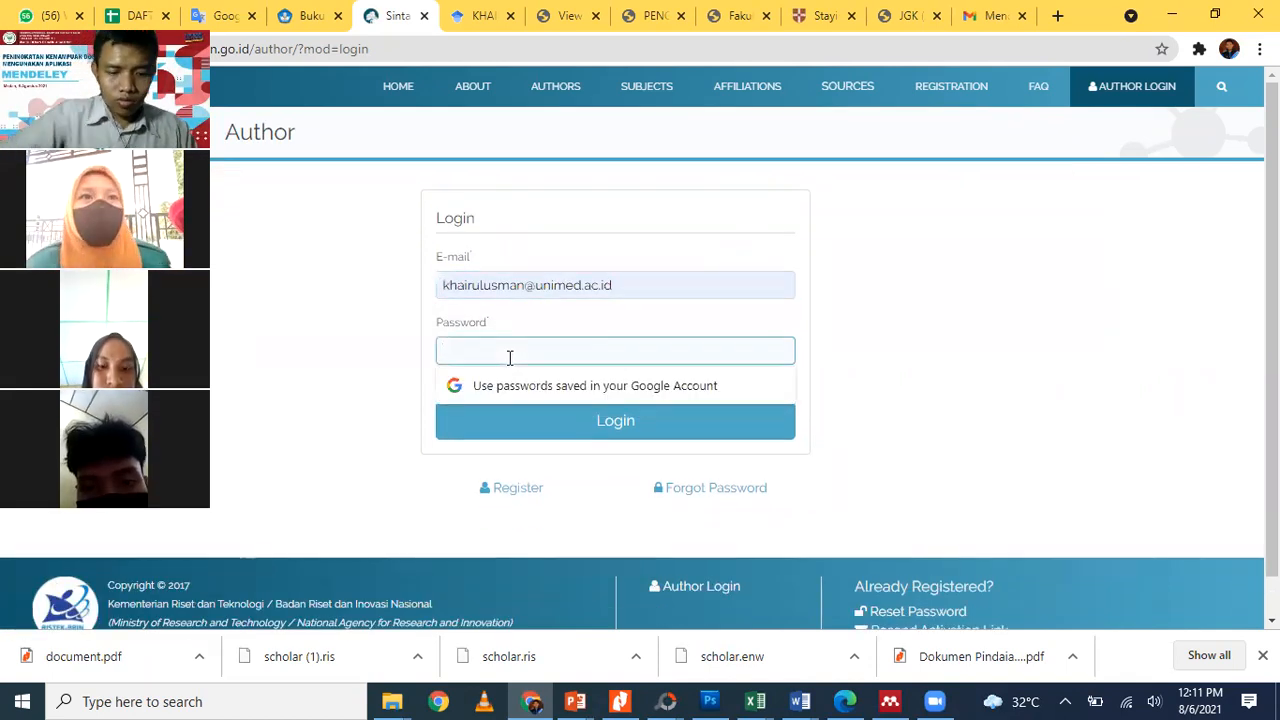
{"action": "type", "text": "••"}
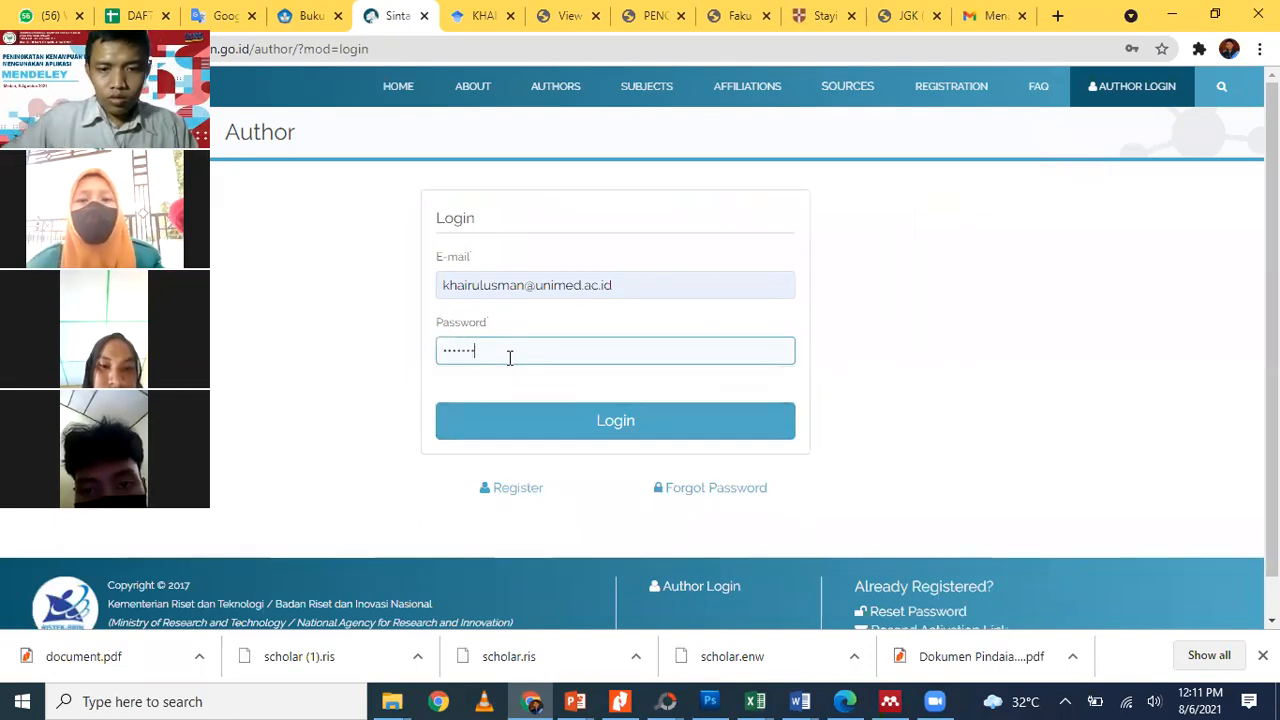
{"action": "left_click", "coordinate": [580, 430]}
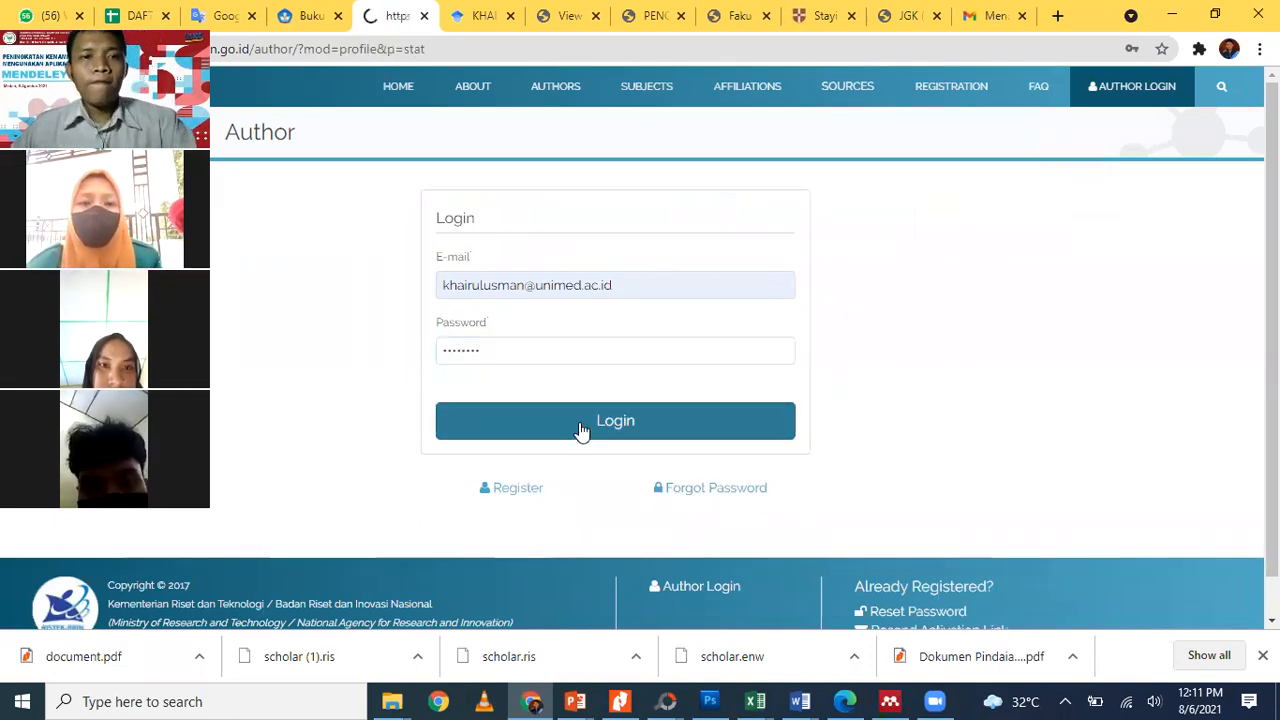
{"action": "scroll", "coordinate": [420, 553], "scroll_direction": "down", "scroll_amount": 1}
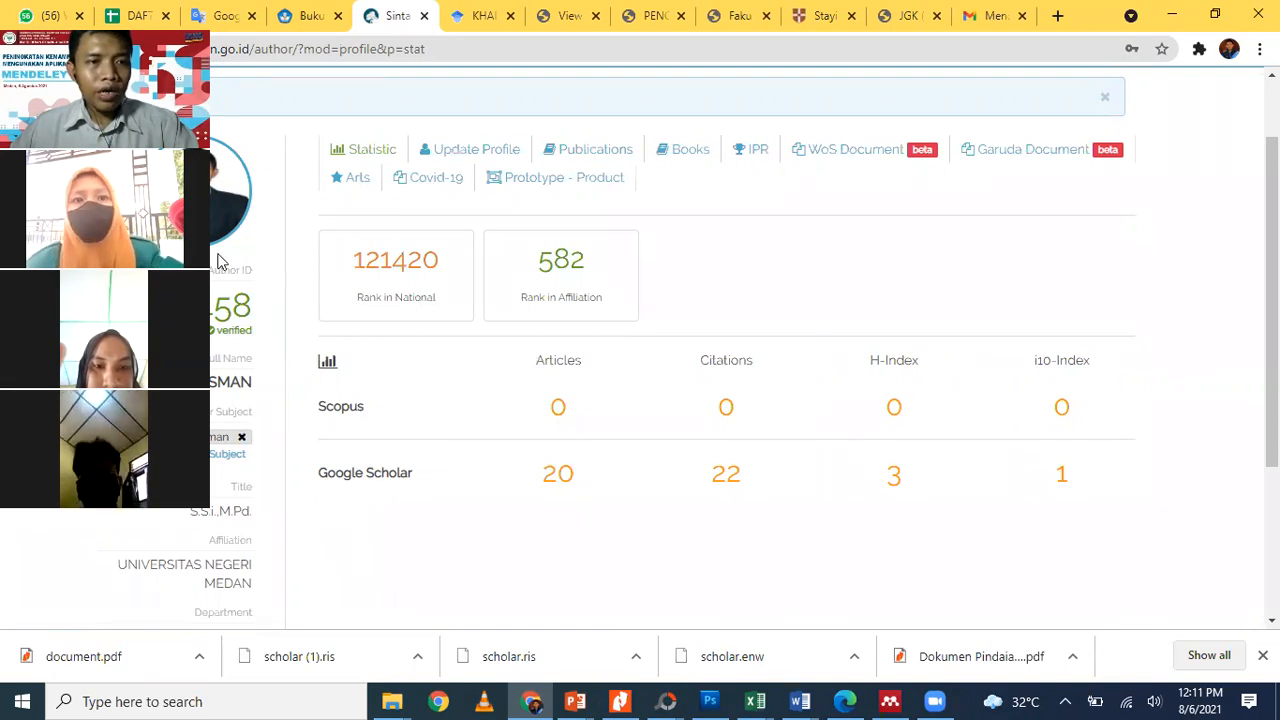
{"action": "left_click_drag", "start_coordinate": [180, 230], "coordinate": [480, 320]}
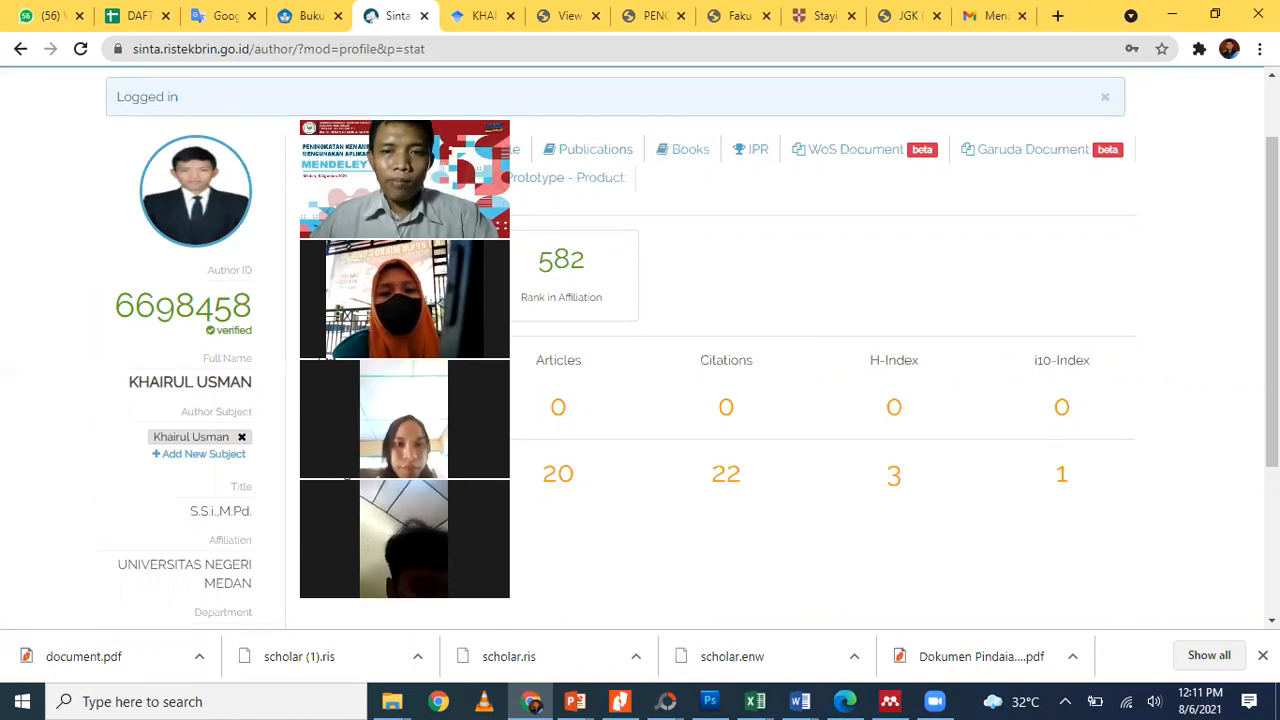
Look through the open Google Scholar profile and the Journal of Physical Education and Sports article pages
{"action": "left_click", "coordinate": [487, 12]}
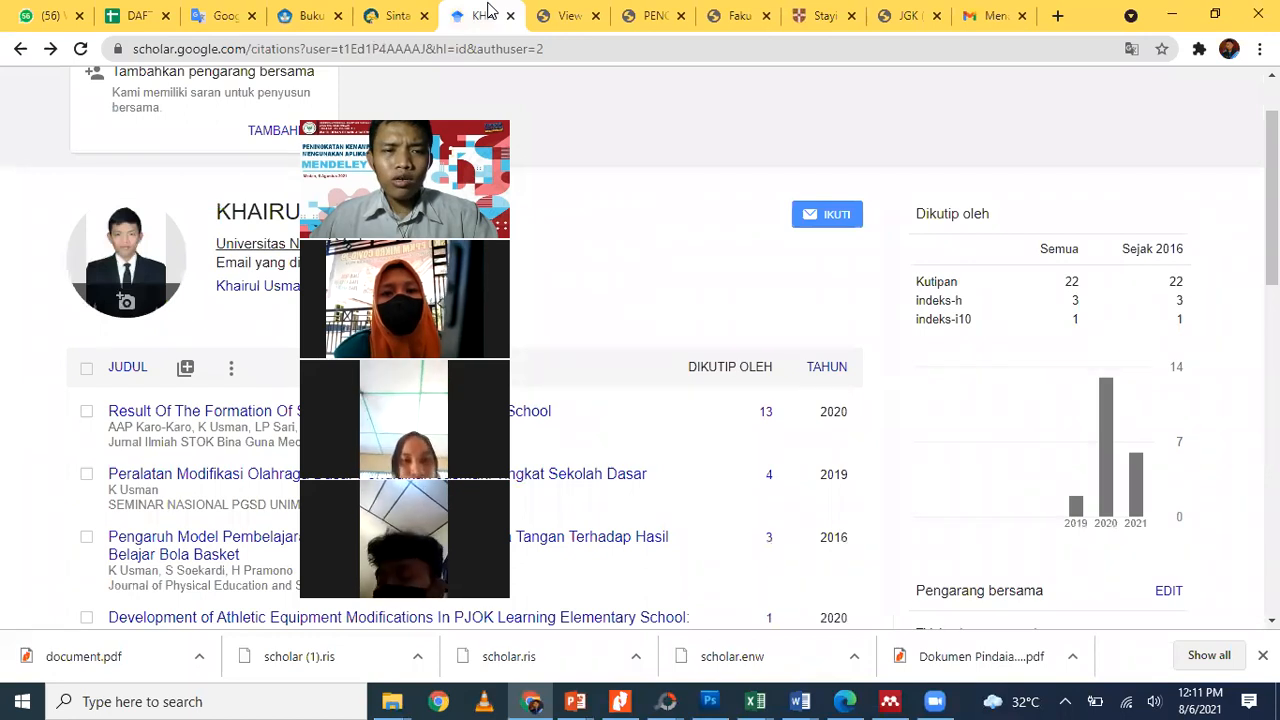
{"action": "left_click", "coordinate": [580, 12]}
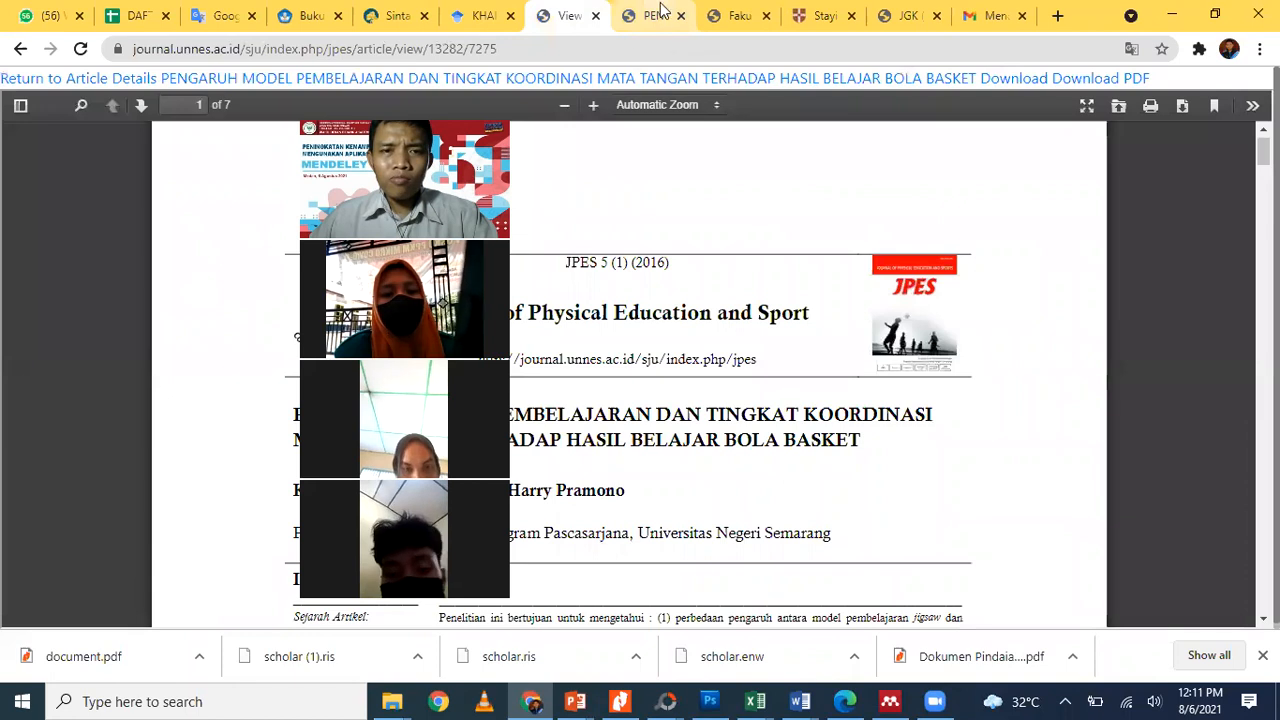
{"action": "left_click", "coordinate": [665, 14]}
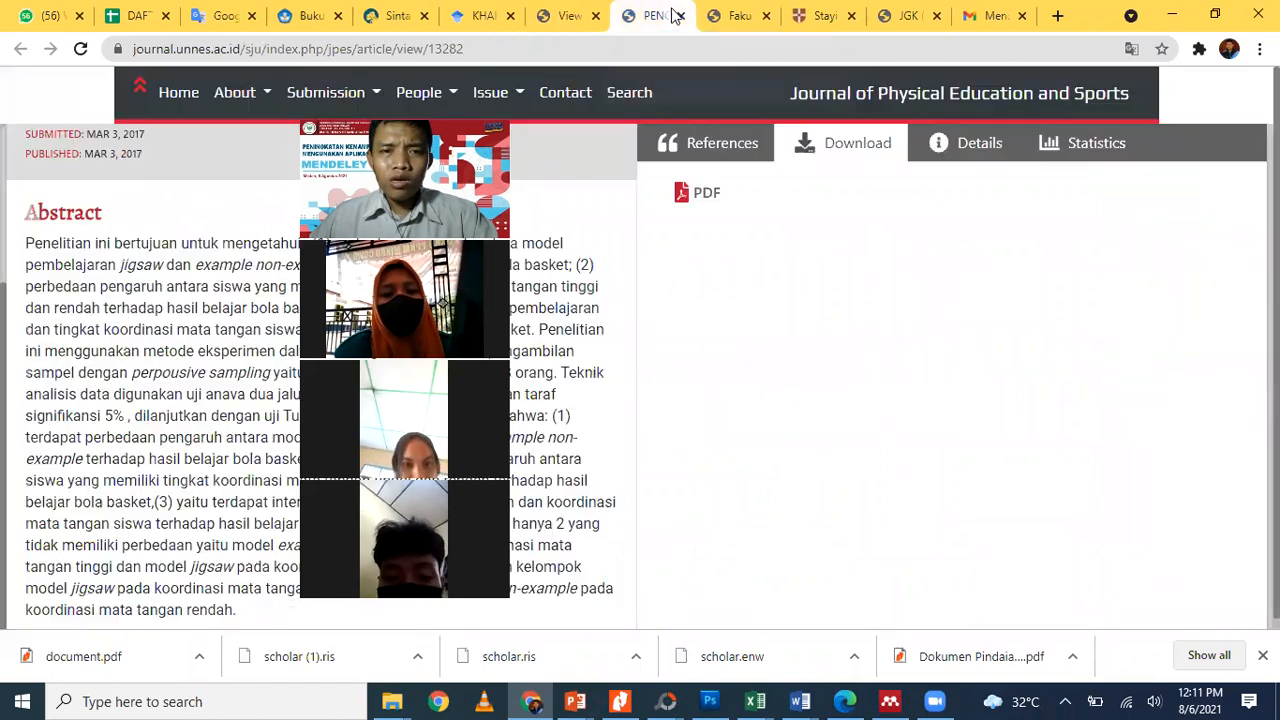
{"action": "left_click", "coordinate": [738, 20]}
{"action": "left_click", "coordinate": [655, 17]}
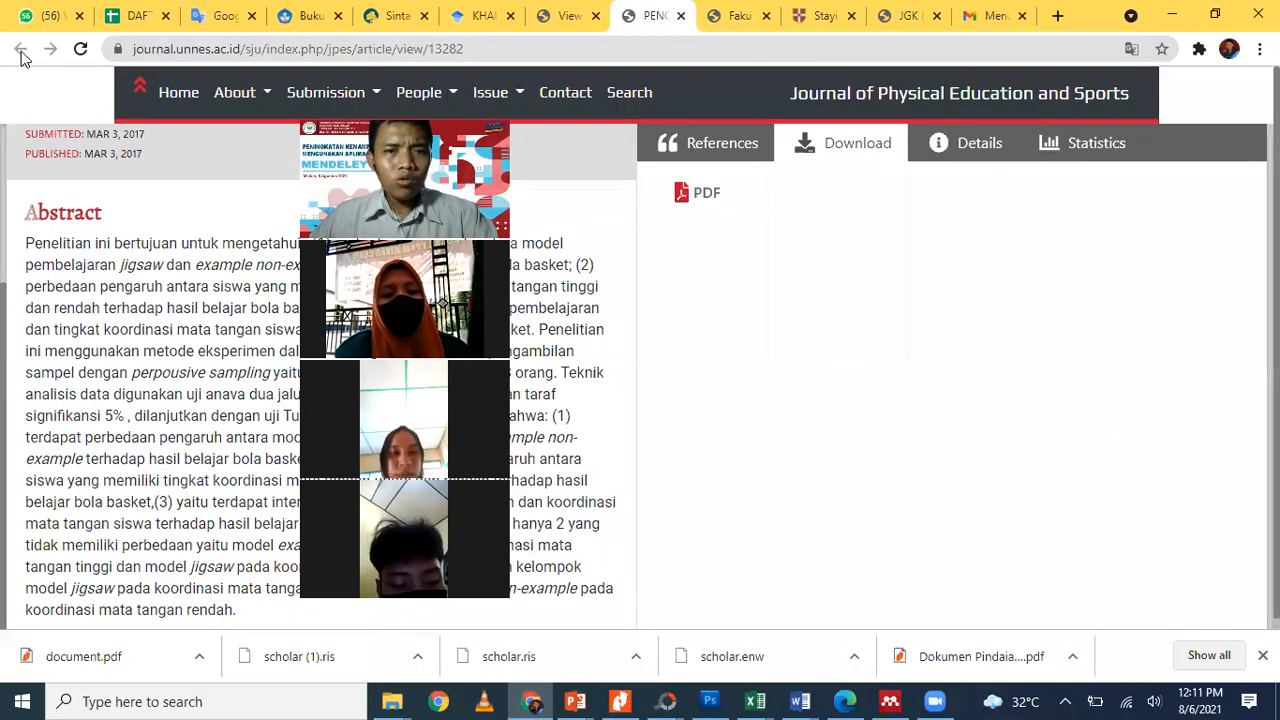
Go back from the article PDF to the Google Scholar search results and find the Bola Basket learning model article
{"action": "left_click", "coordinate": [572, 17]}
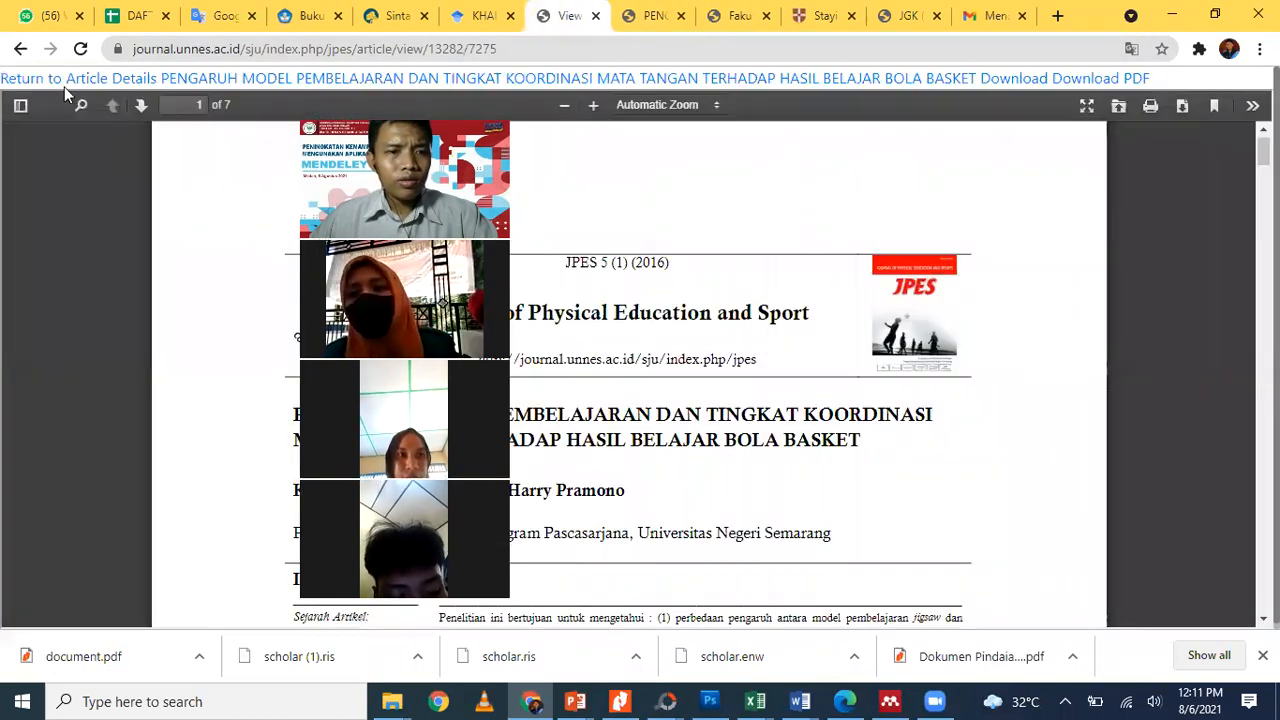
{"action": "left_click", "coordinate": [20, 50]}
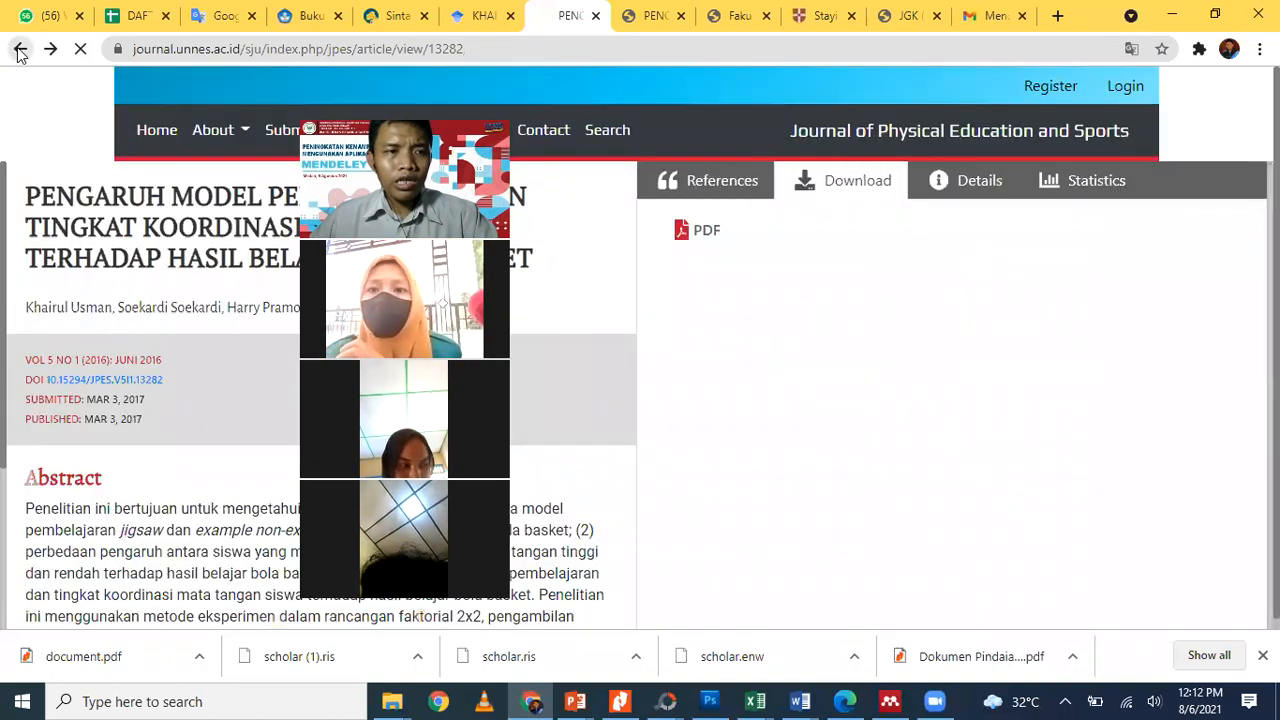
{"action": "left_click", "coordinate": [20, 50]}
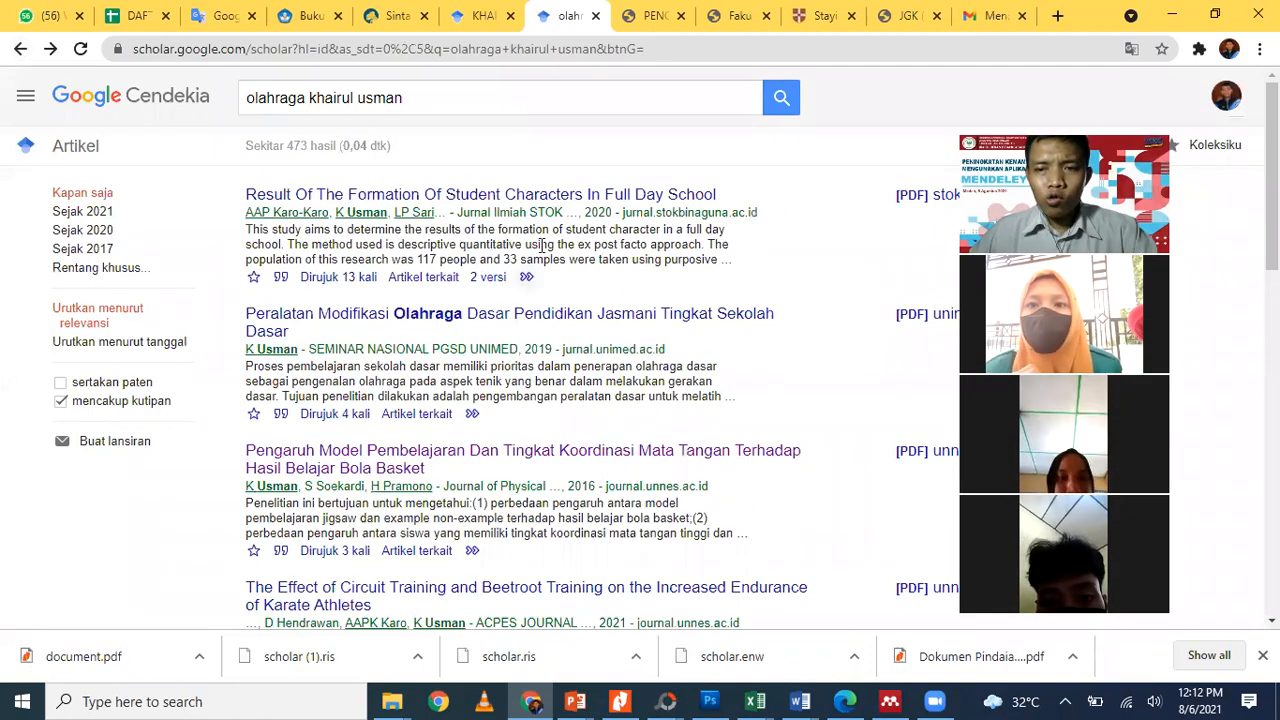
{"action": "scroll", "coordinate": [372, 497], "scroll_direction": "down", "scroll_amount": 1}
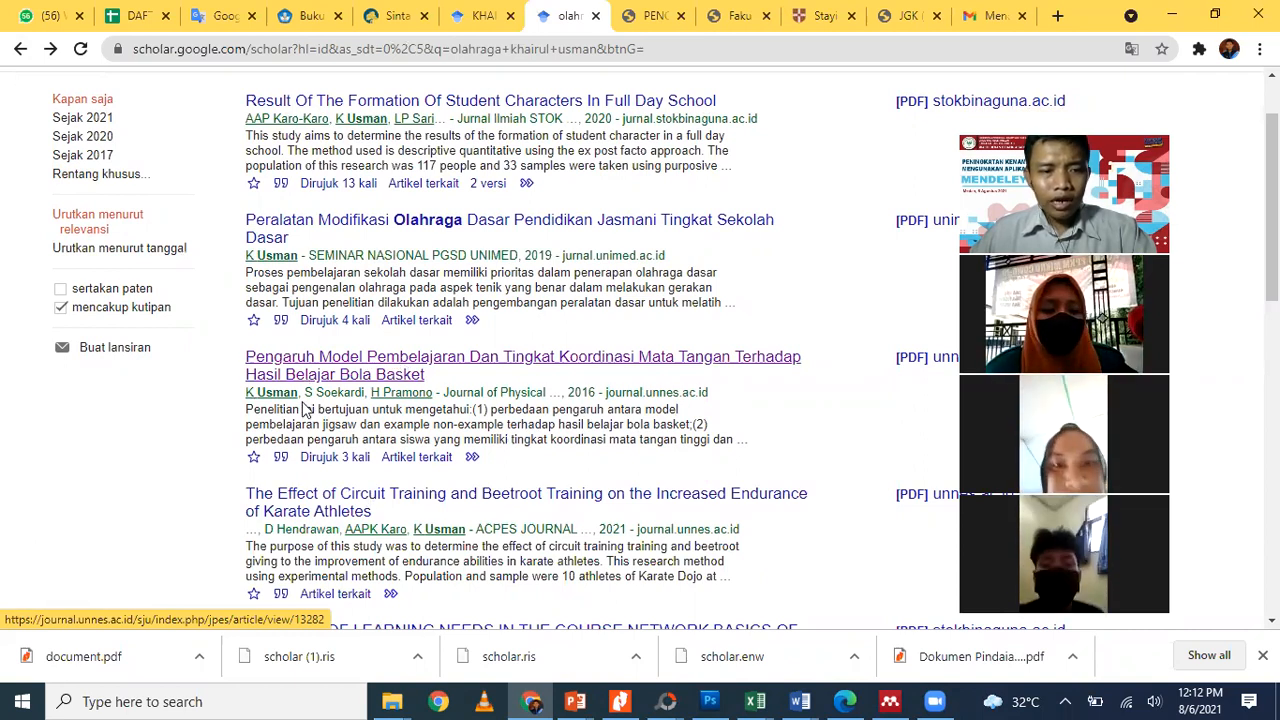
Export the Bola Basket article's citation in RefMan format and import scholar (2).ris into the baru folder in Mendeley Desktop
{"action": "left_click", "coordinate": [282, 462]}
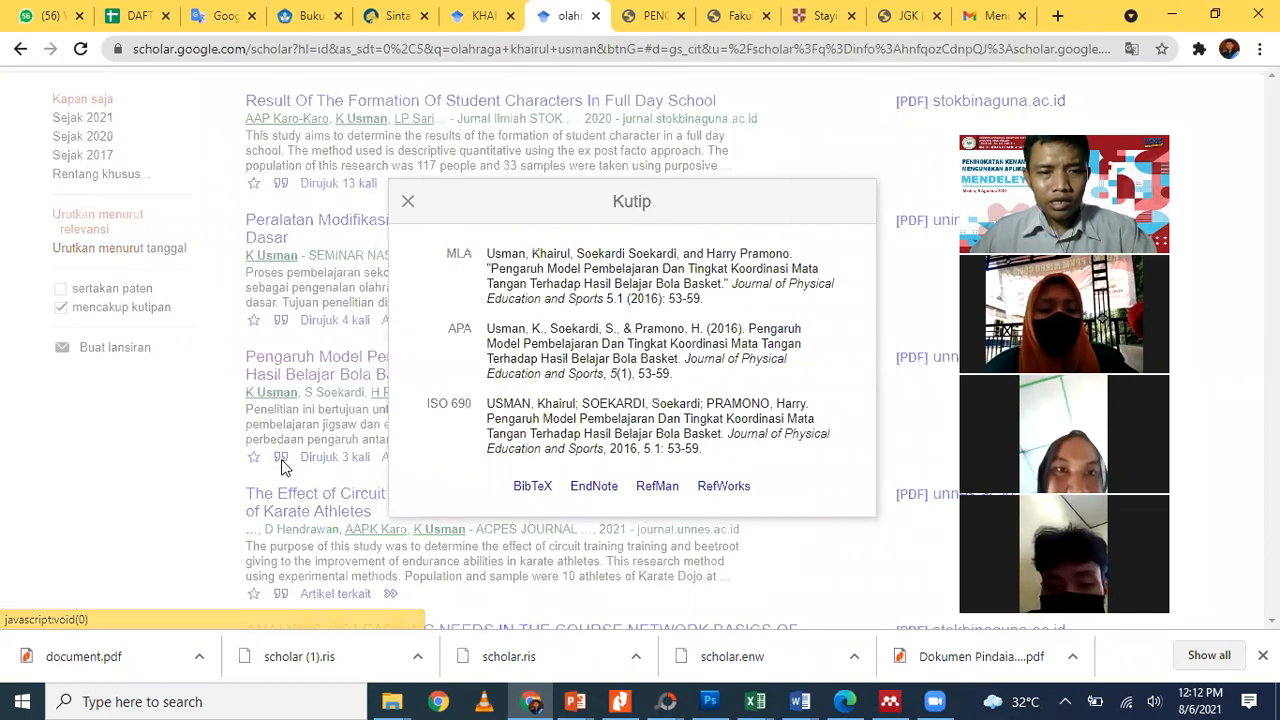
{"action": "left_click", "coordinate": [657, 486]}
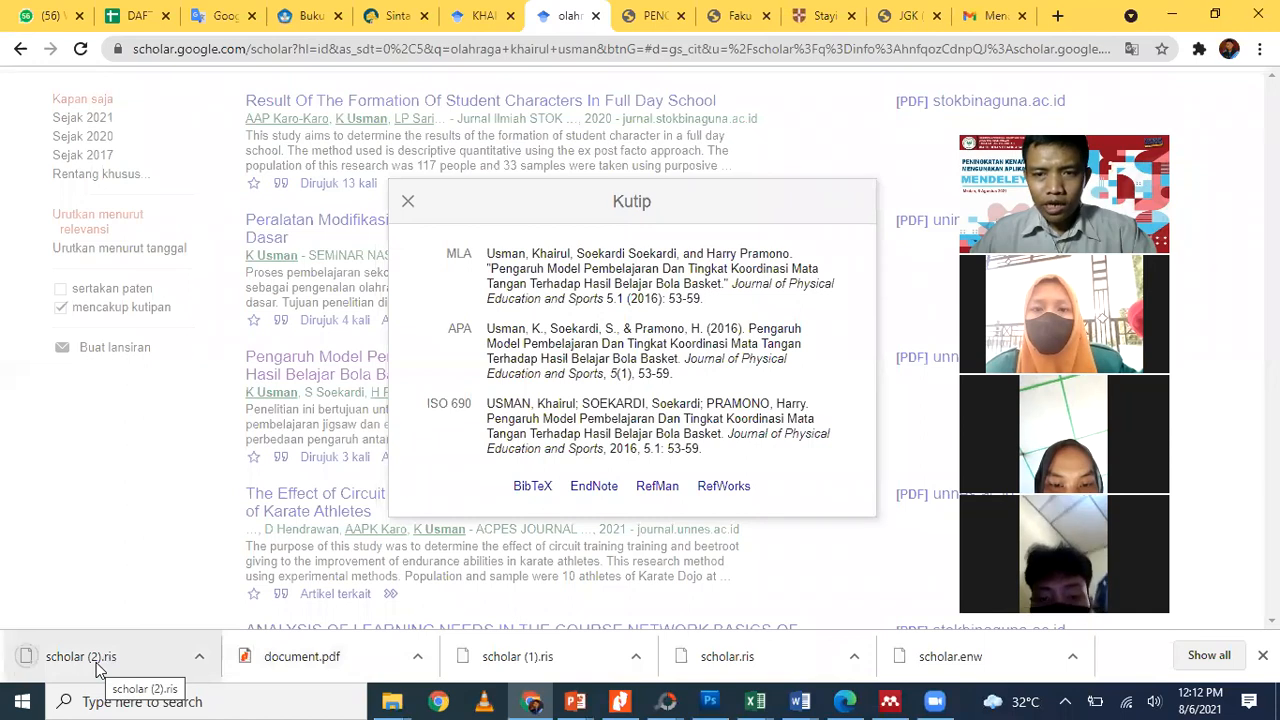
{"action": "left_click_drag", "start_coordinate": [92, 667], "coordinate": [598, 493]}
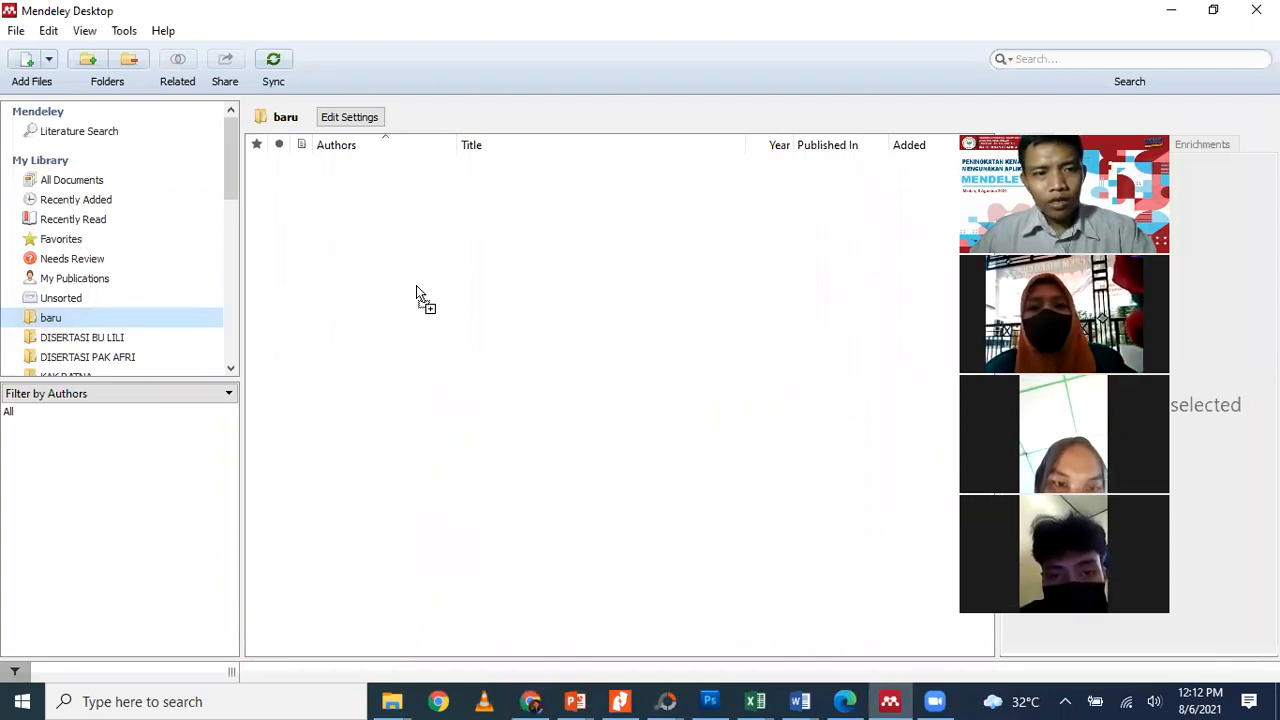
{"action": "left_click_drag", "start_coordinate": [416, 285], "coordinate": [416, 287]}
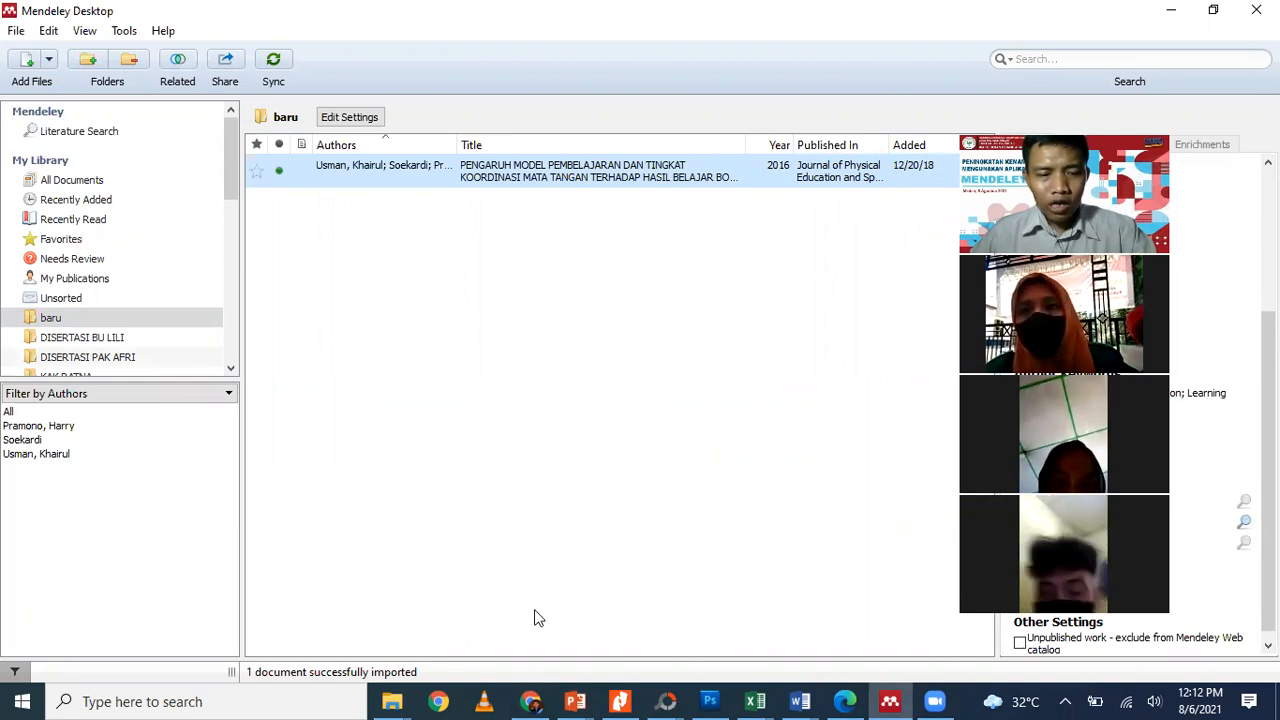
Switch back to the browser, close the citation dialog, and open the Bola Basket article page and its PDF
{"action": "left_click", "coordinate": [531, 701]}
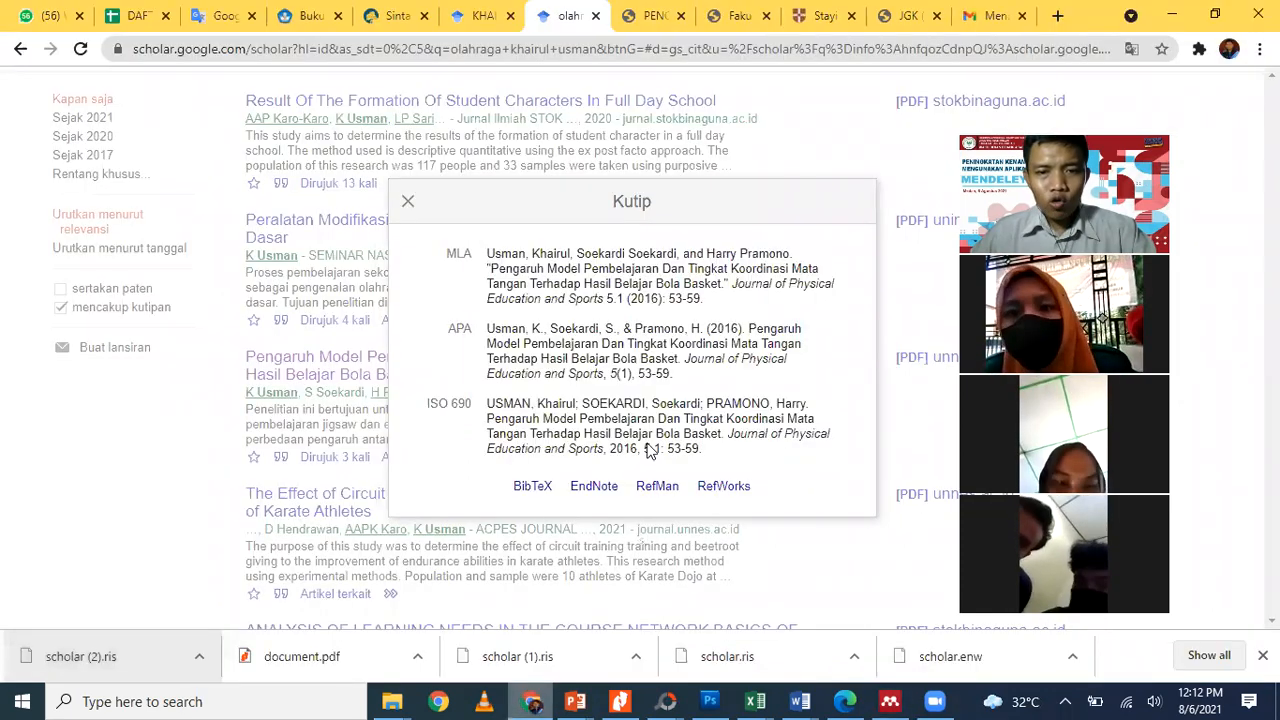
{"action": "left_click", "coordinate": [406, 201]}
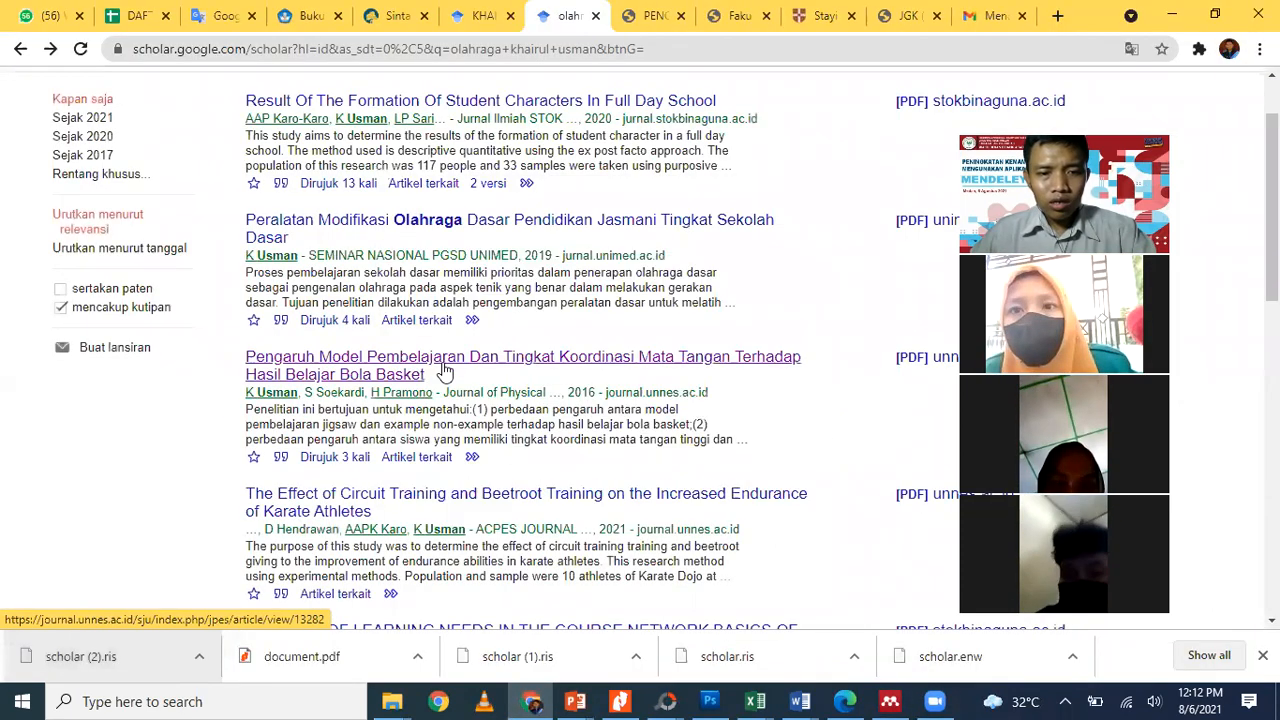
{"action": "left_click", "coordinate": [427, 365]}
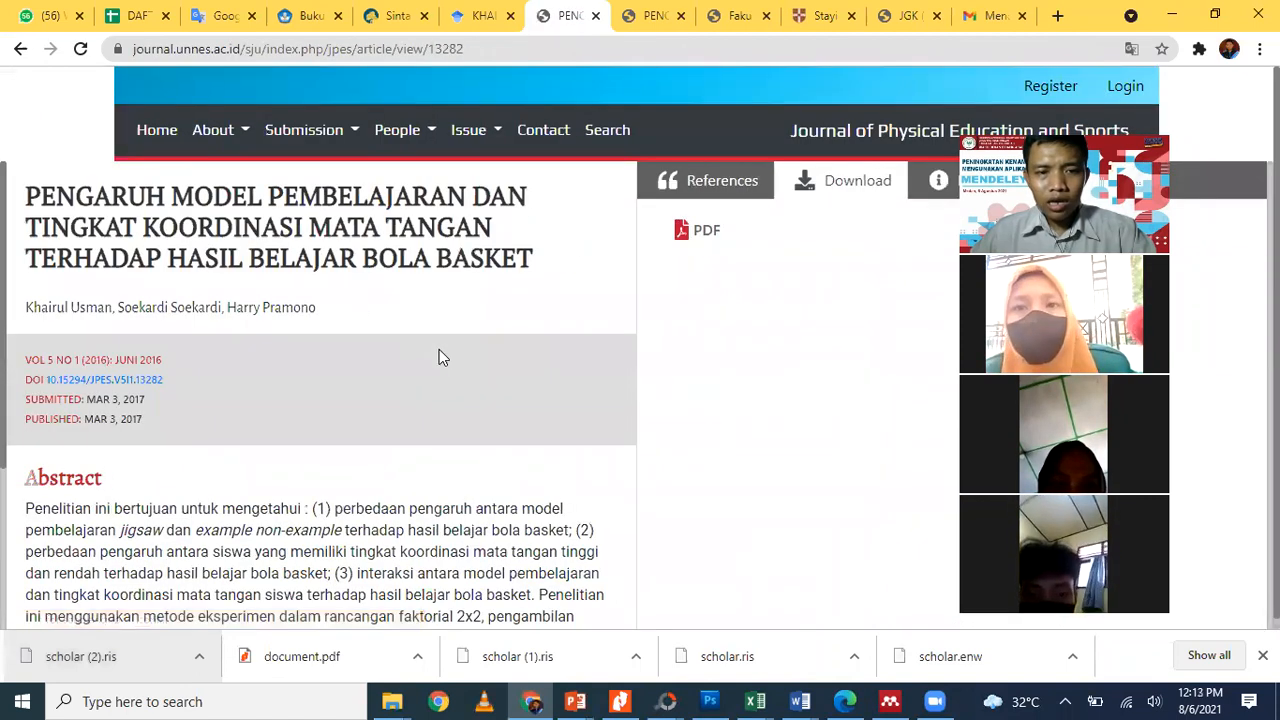
{"action": "scroll", "coordinate": [306, 306], "scroll_direction": "down", "scroll_amount": 4}
{"action": "scroll", "coordinate": [306, 306], "scroll_direction": "up", "scroll_amount": 3}
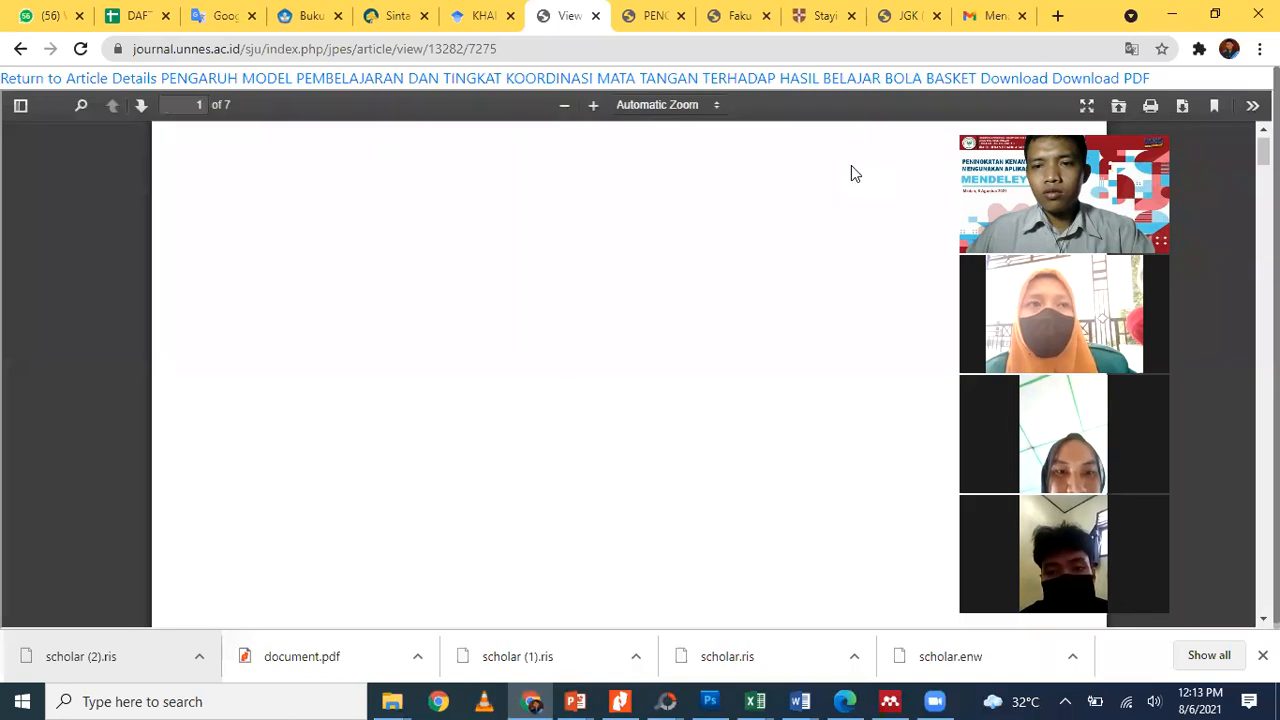
Bring up the Downloads folder through the PDF viewer's file dialog and import the document PDF into Mendeley's baru folder
{"action": "left_click", "coordinate": [1123, 111]}
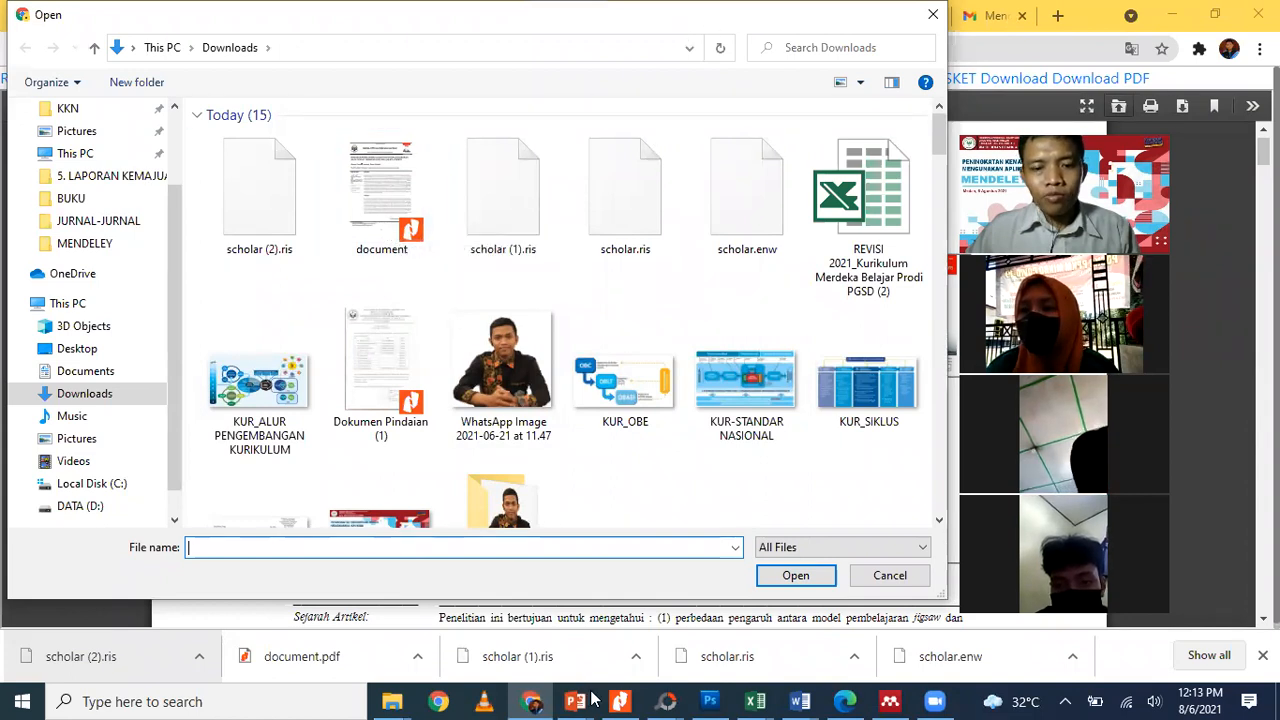
{"action": "left_click", "coordinate": [891, 701]}
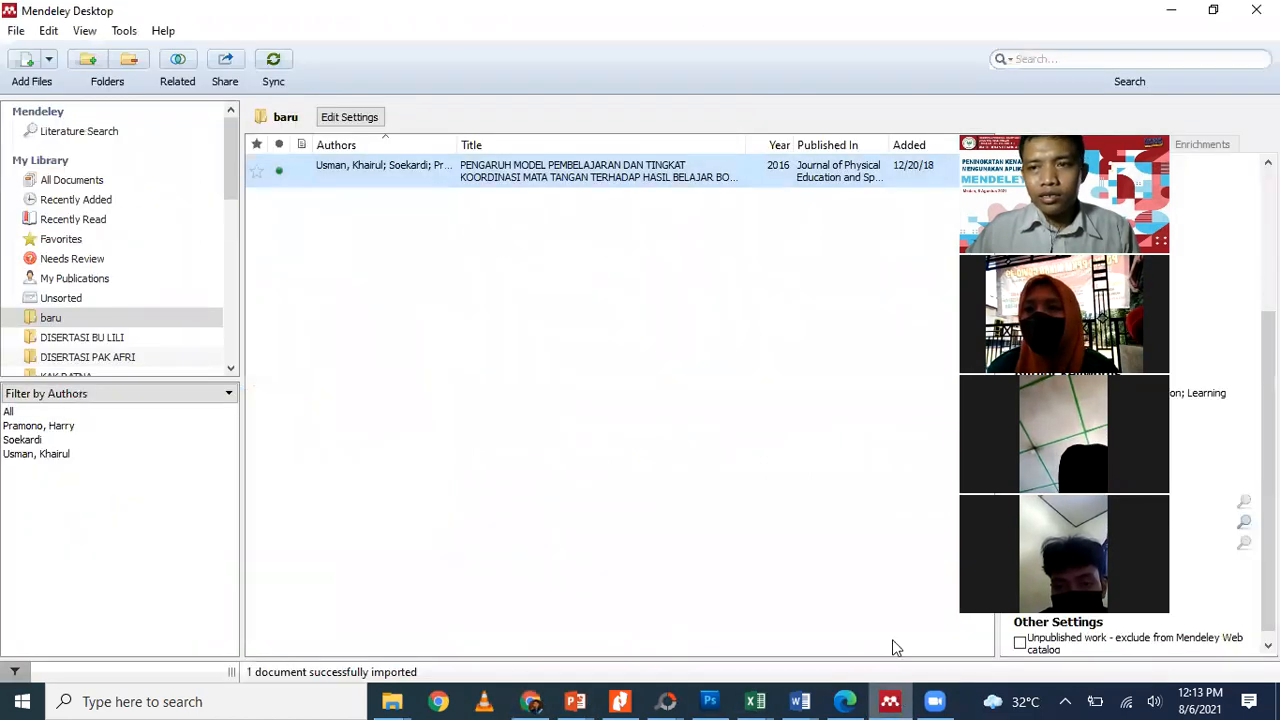
{"action": "left_click", "coordinate": [1215, 11]}
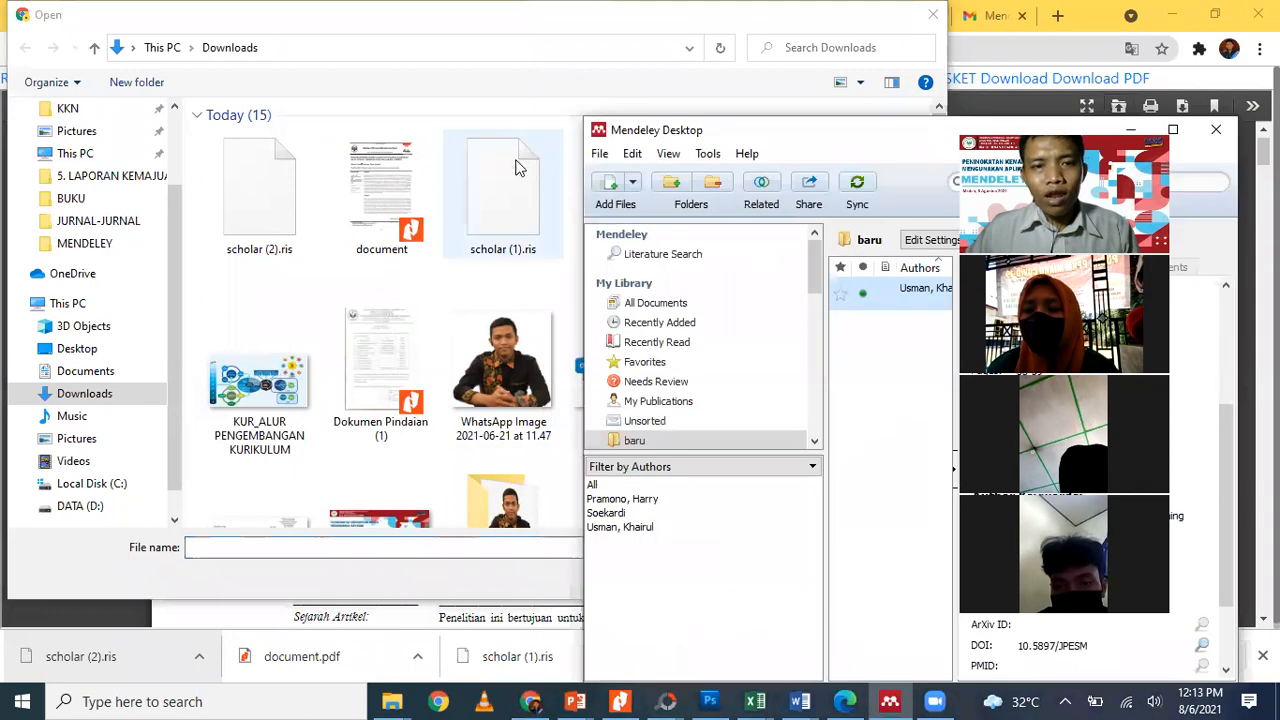
{"action": "left_click", "coordinate": [557, 29]}
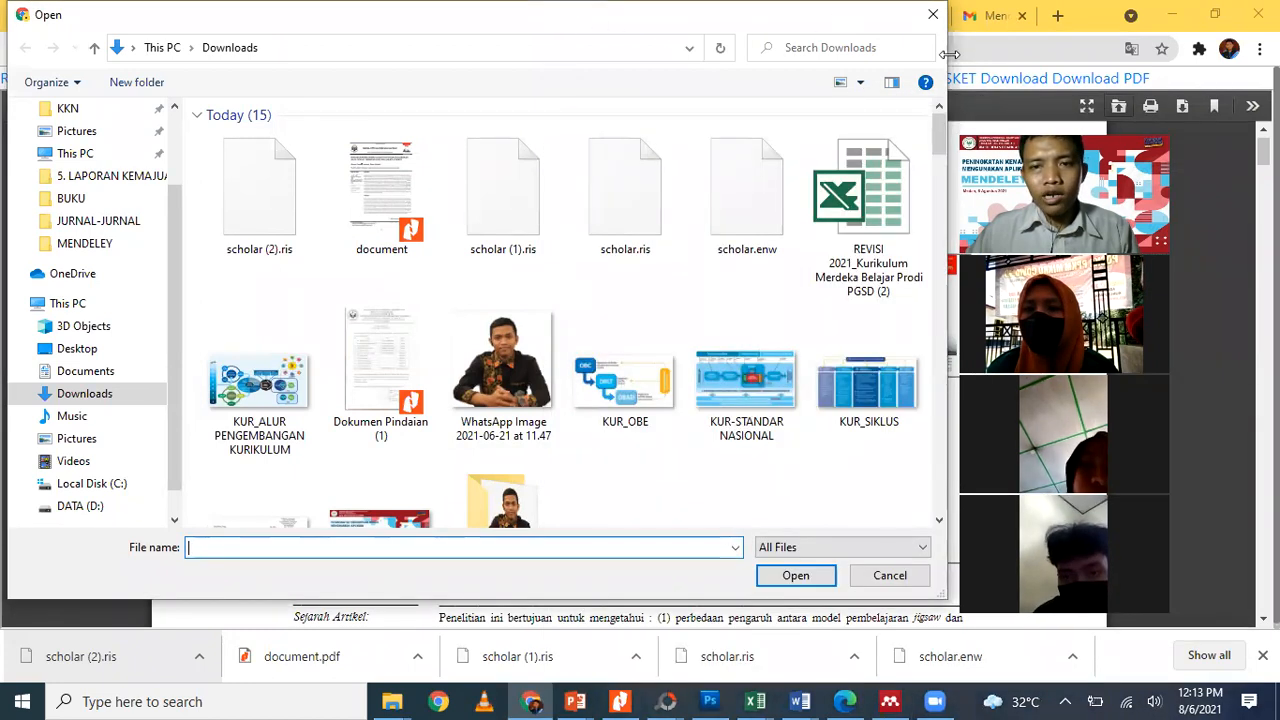
{"action": "left_click_drag", "start_coordinate": [949, 54], "coordinate": [620, 137]}
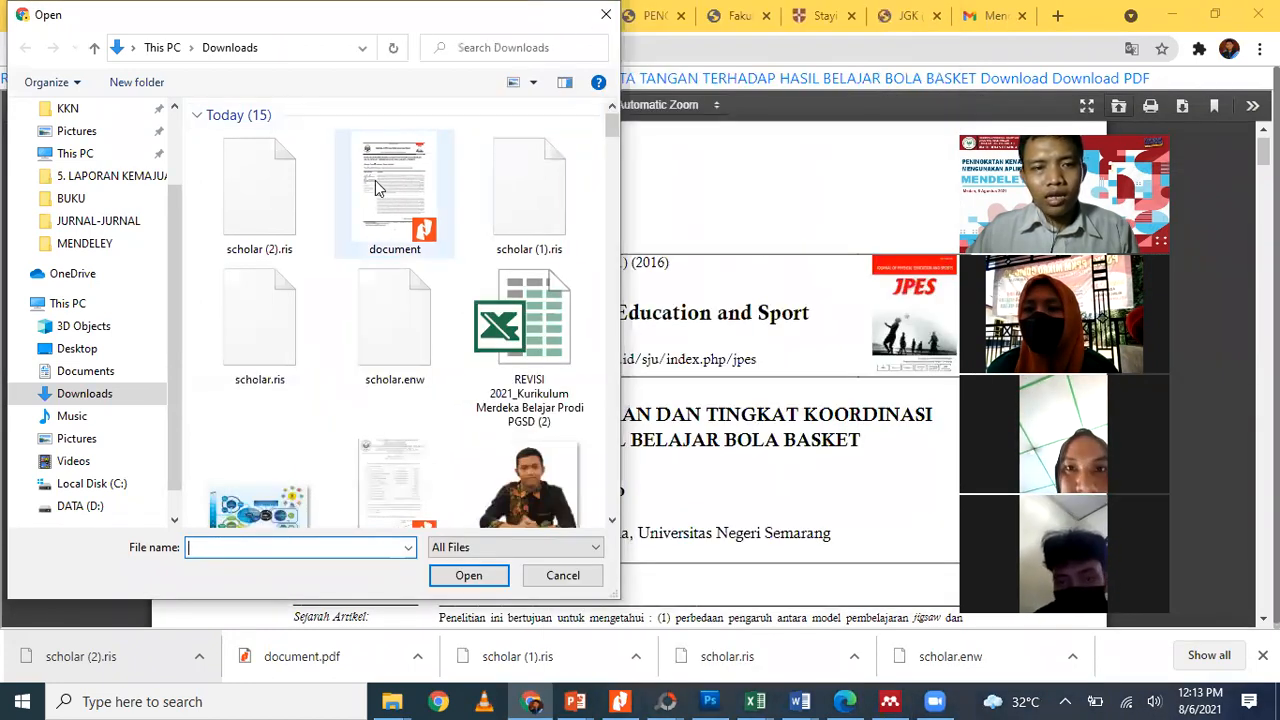
{"action": "left_click", "coordinate": [375, 180]}
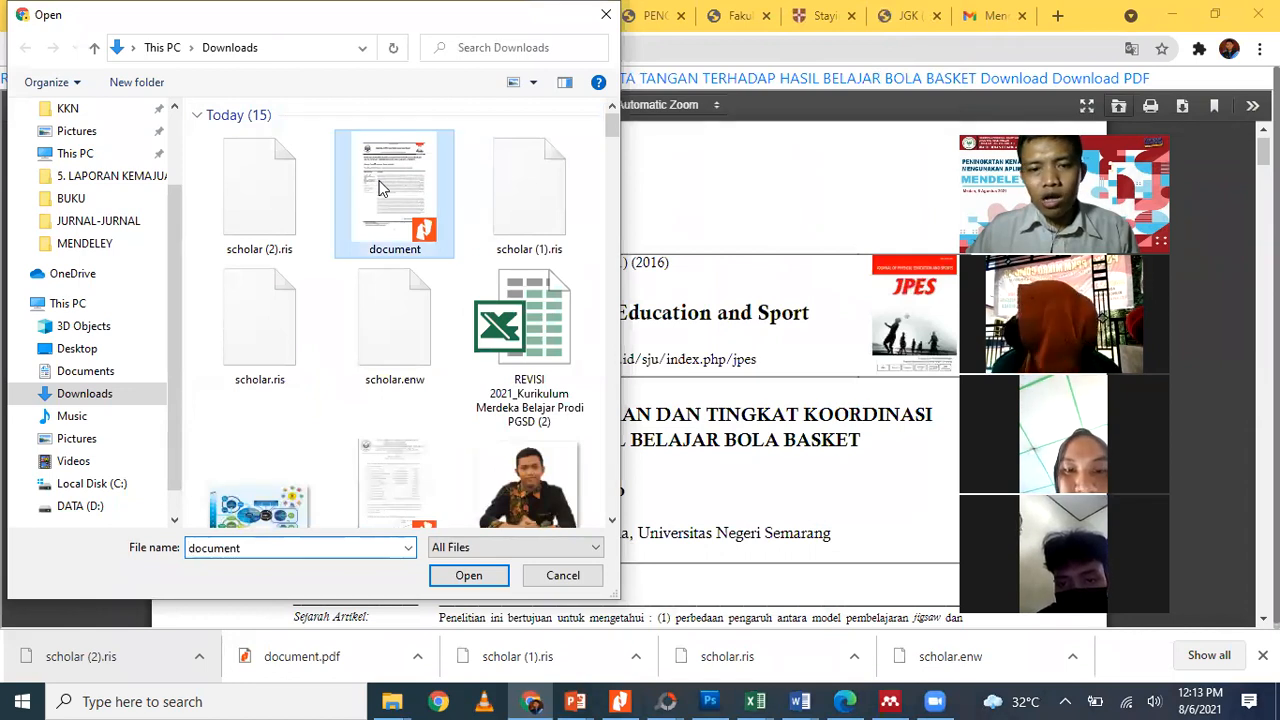
{"action": "left_click_drag", "start_coordinate": [380, 188], "coordinate": [911, 418]}
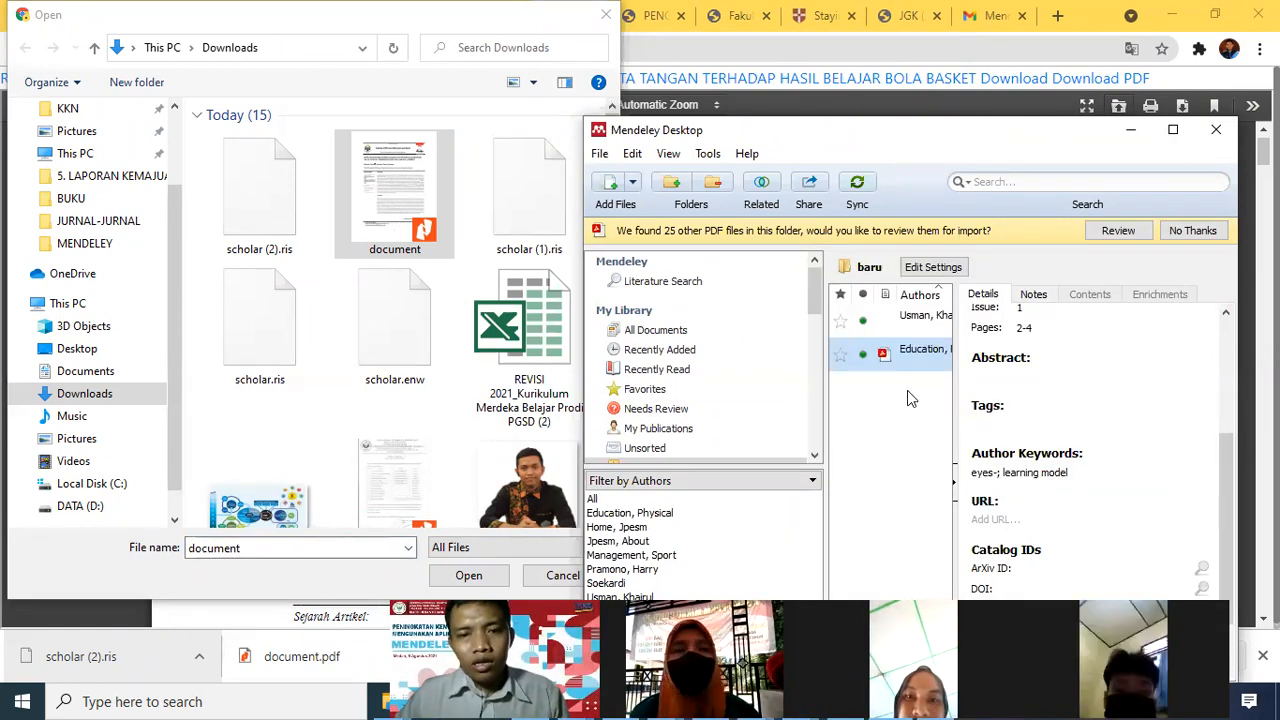
Close the file dialog, arrange the browser and Mendeley side by side, and show the imported PDF entry's details
{"action": "left_click_drag", "start_coordinate": [948, 395], "coordinate": [1122, 397]}
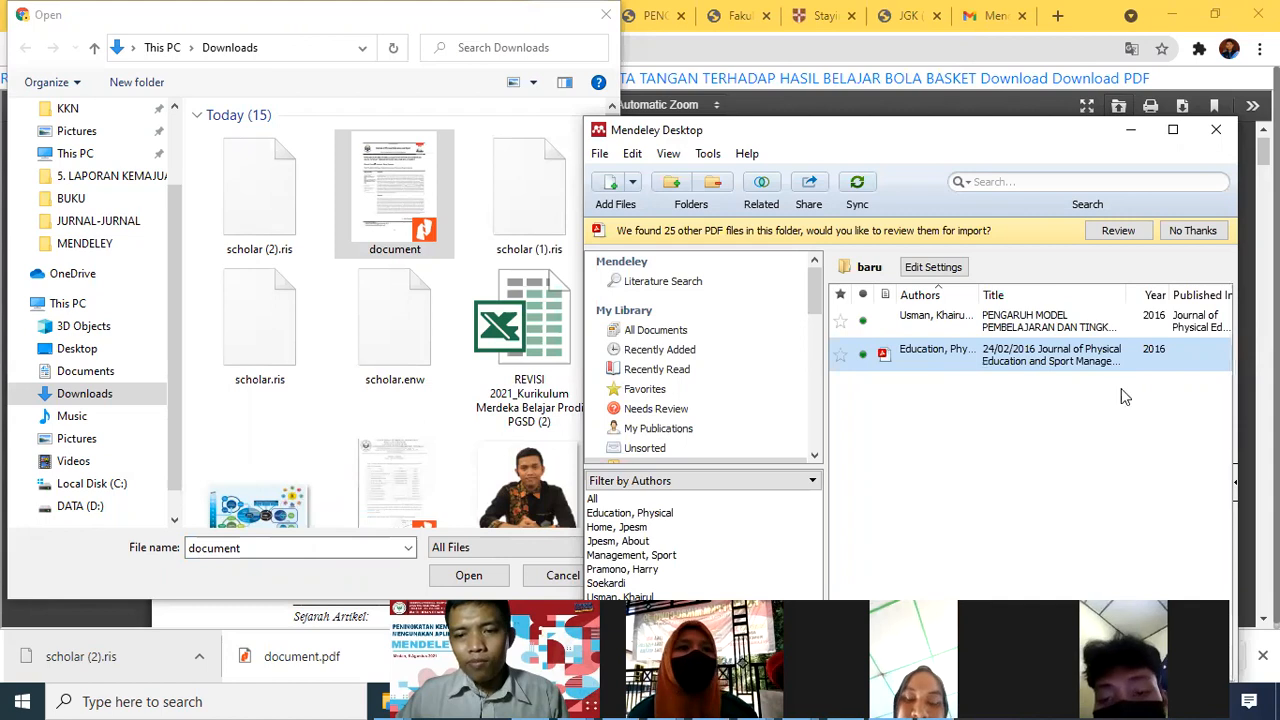
{"action": "left_click", "coordinate": [392, 175]}
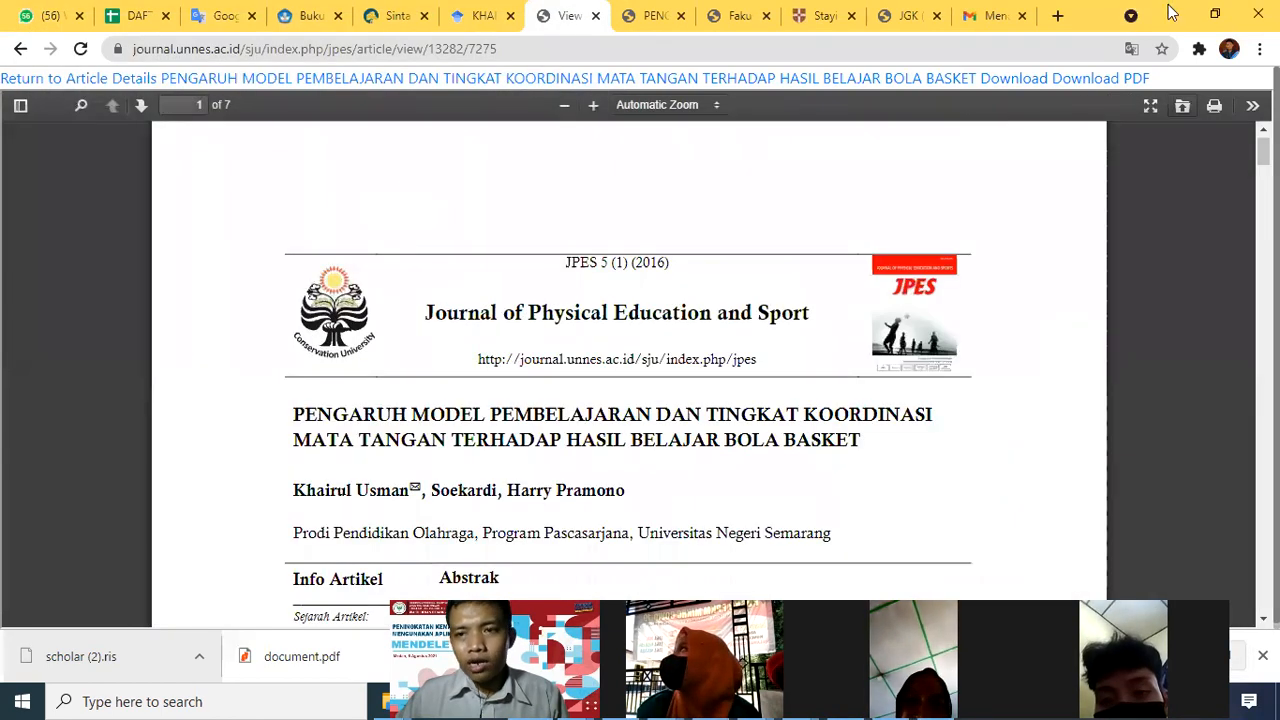
{"action": "left_click", "coordinate": [1216, 15]}
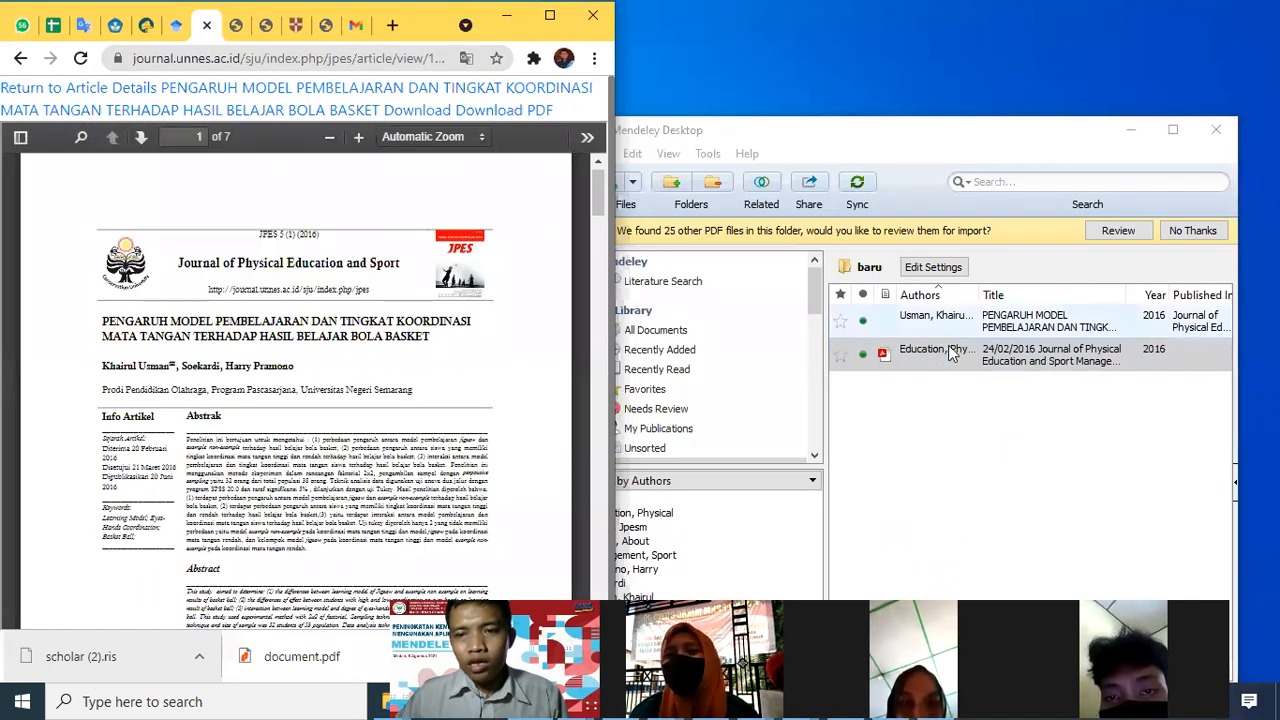
{"action": "left_click", "coordinate": [1040, 358]}
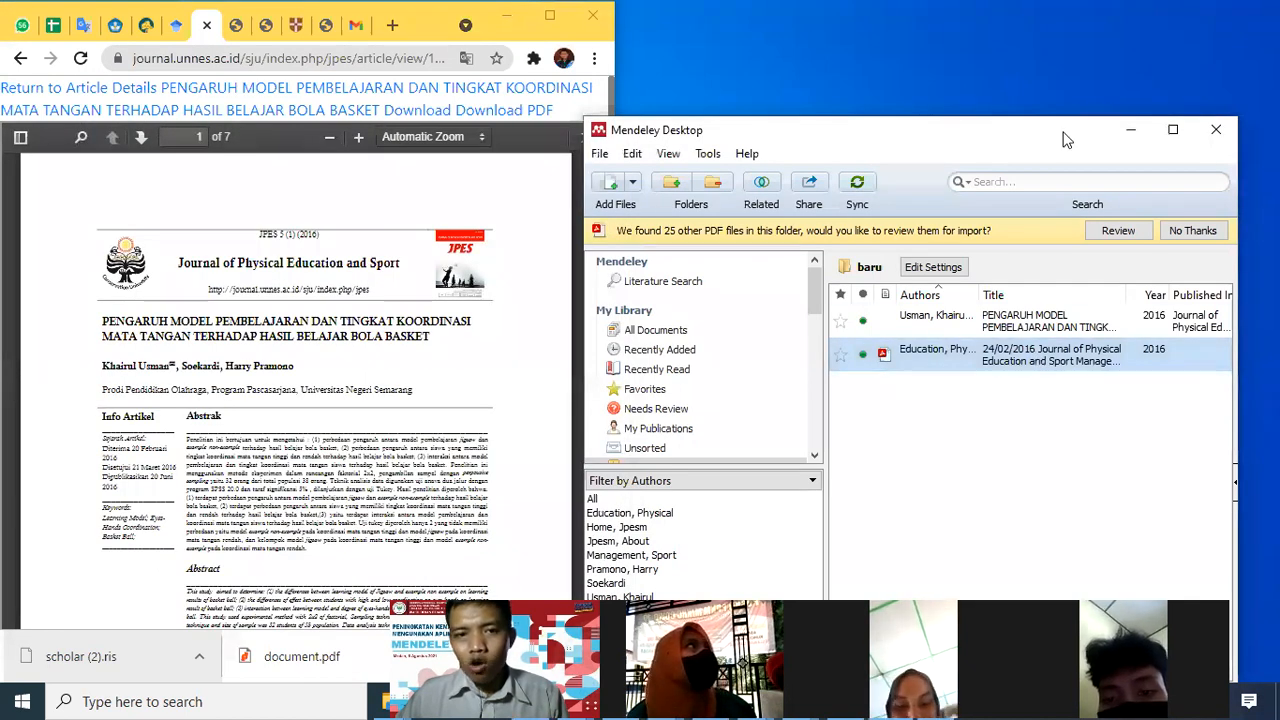
{"action": "left_click_drag", "start_coordinate": [1066, 140], "coordinate": [1104, 36]}
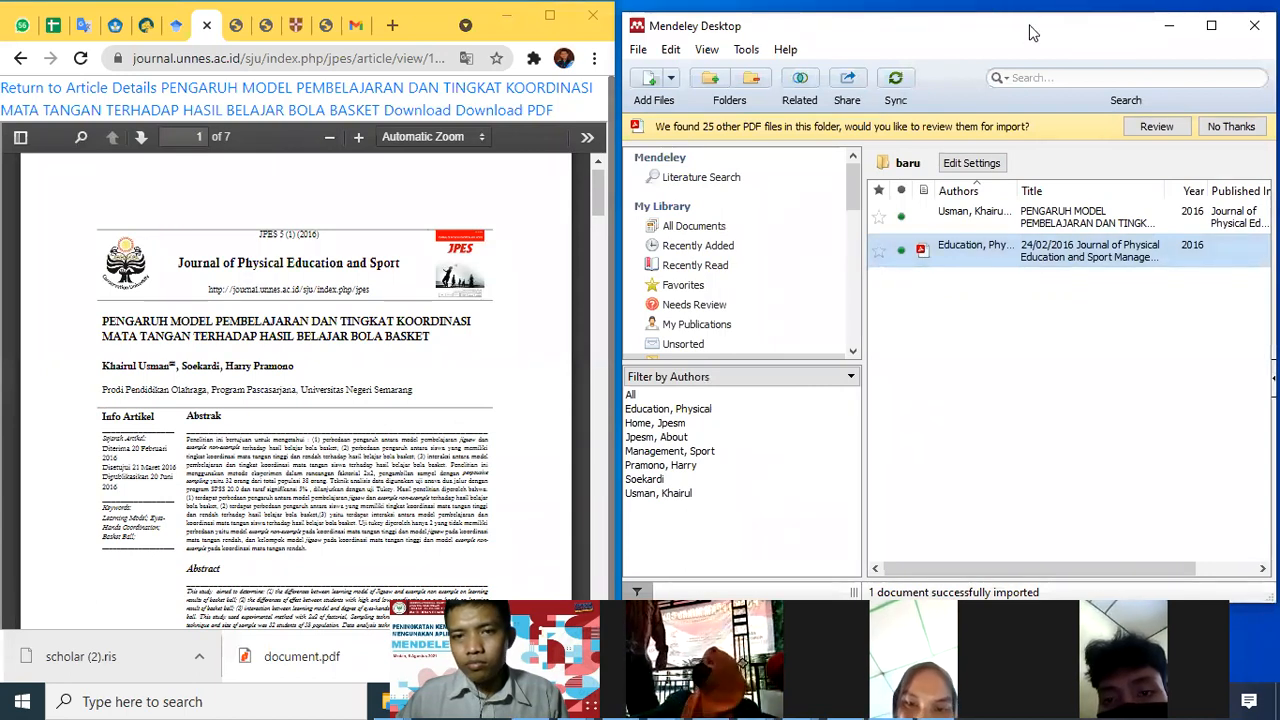
{"action": "left_click_drag", "start_coordinate": [1030, 35], "coordinate": [1009, 39]}
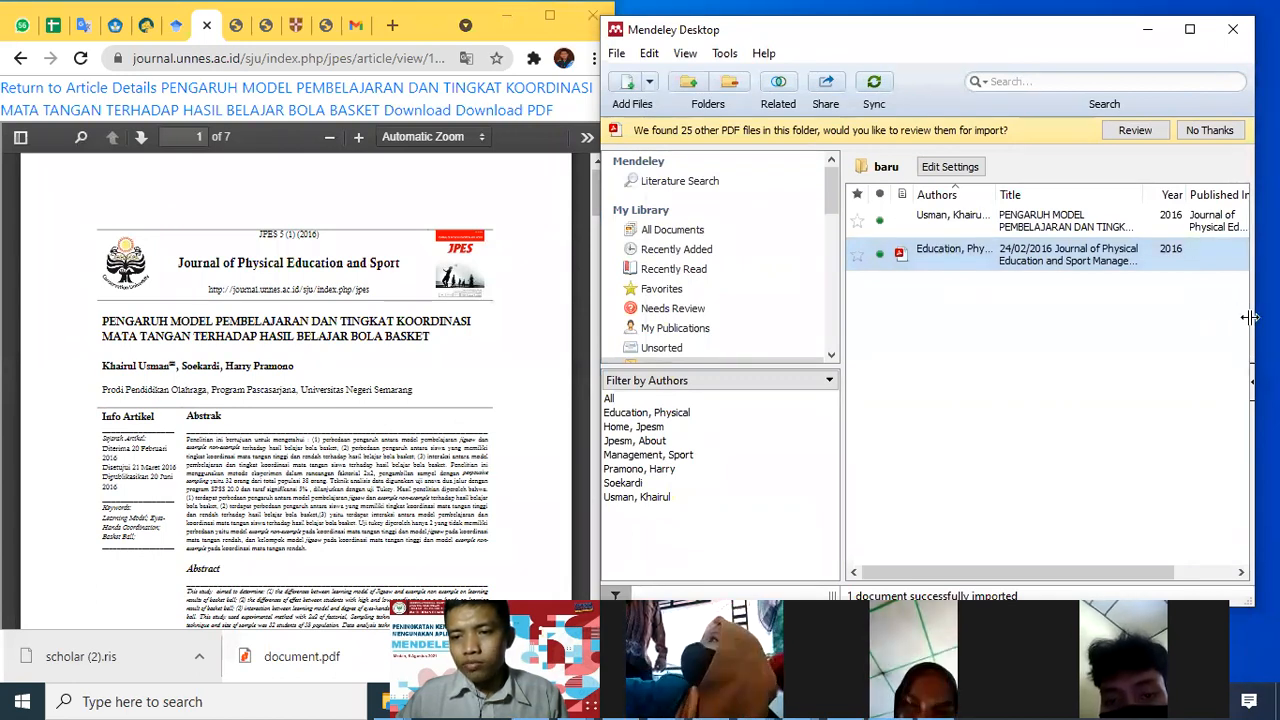
{"action": "left_click", "coordinate": [1252, 381]}
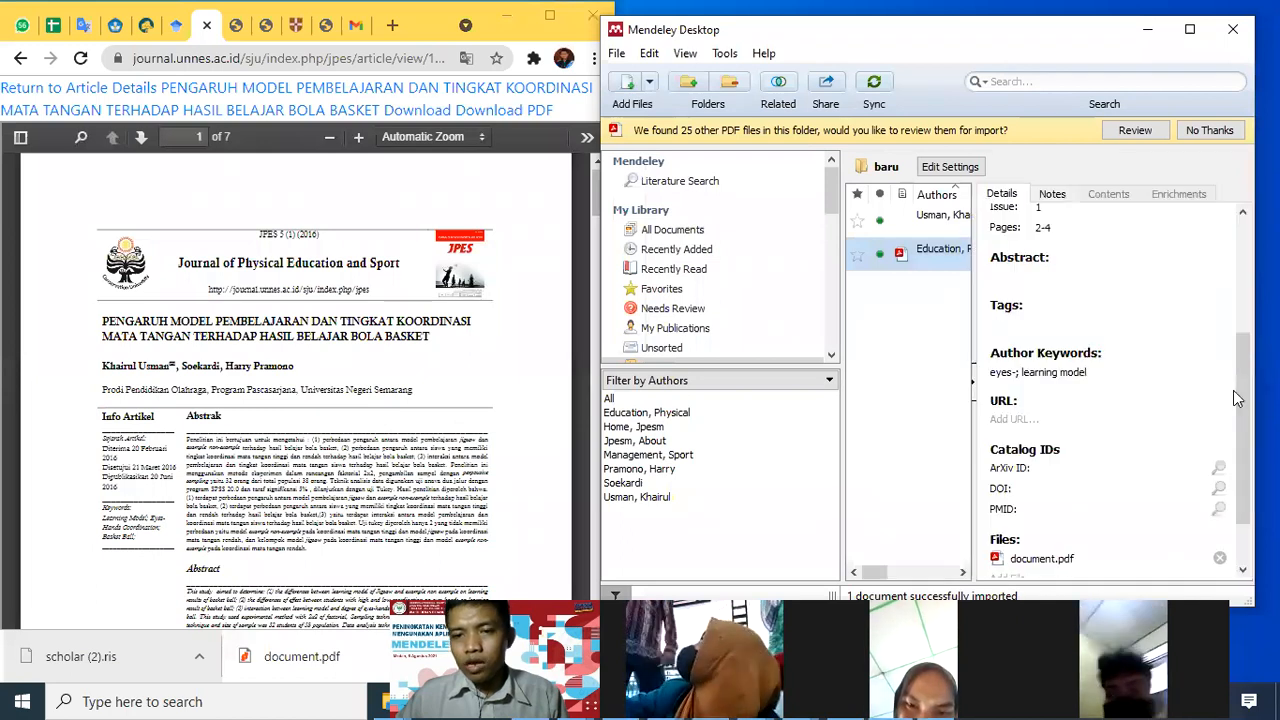
Replace the imported PDF entry's title with PENGARUH MODEL PEMBELAJARAN DAN TINGKAT KOORDINASI MATA TANGAN TERHADAP HASIL BELAJAR BOLA BASKET
{"action": "scroll", "coordinate": [1021, 392], "scroll_direction": "up", "scroll_amount": 4}
{"action": "left_click", "coordinate": [1072, 262]}
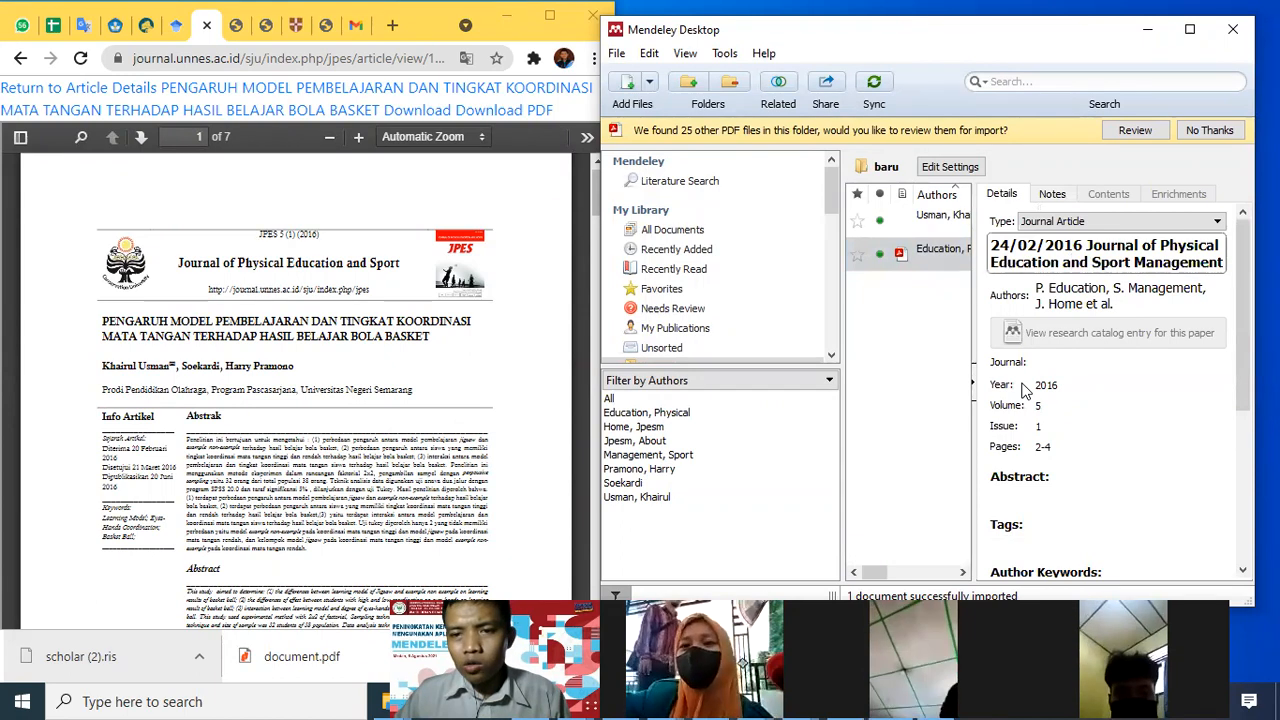
{"action": "key", "text": "ctrl+a"}
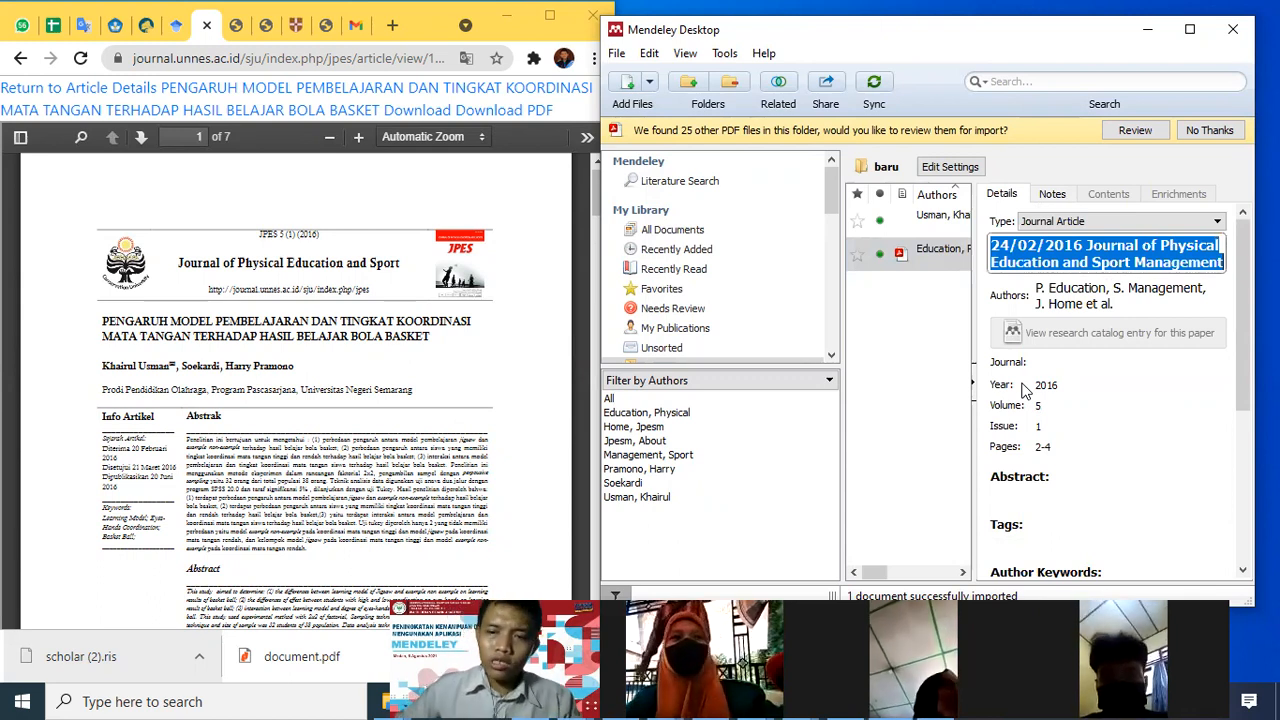
{"action": "type", "text": "PENG"}
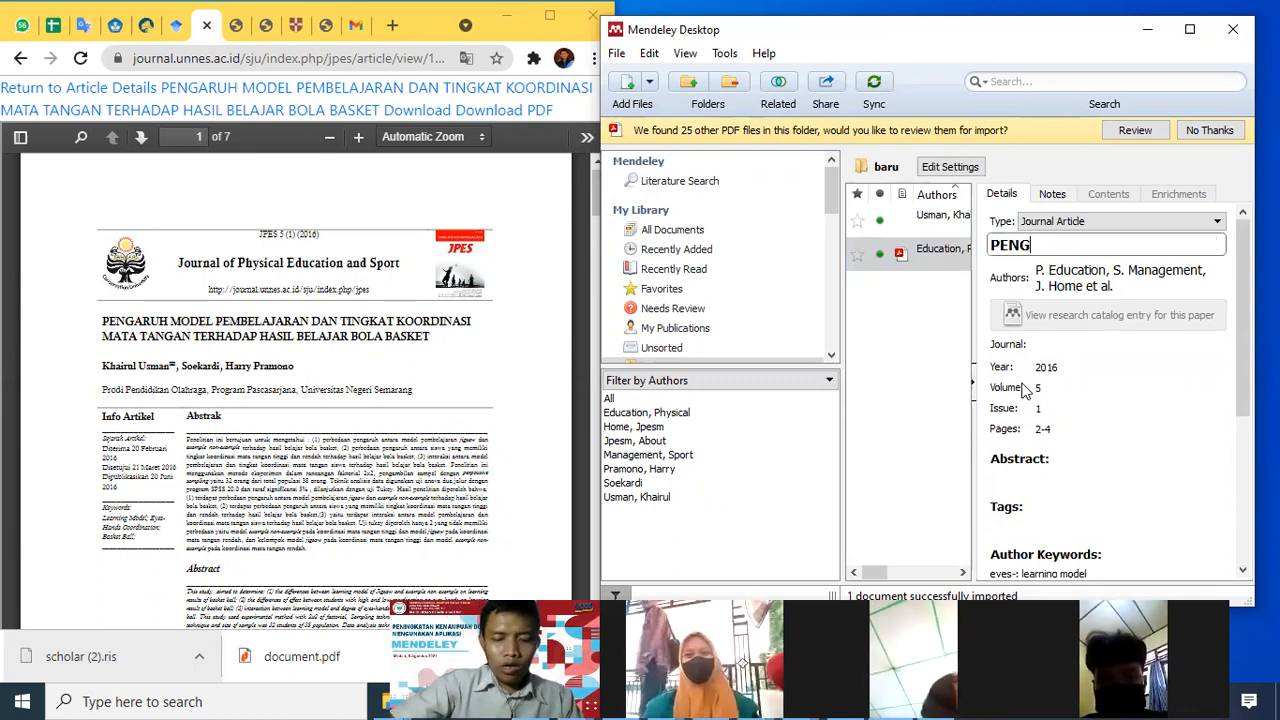
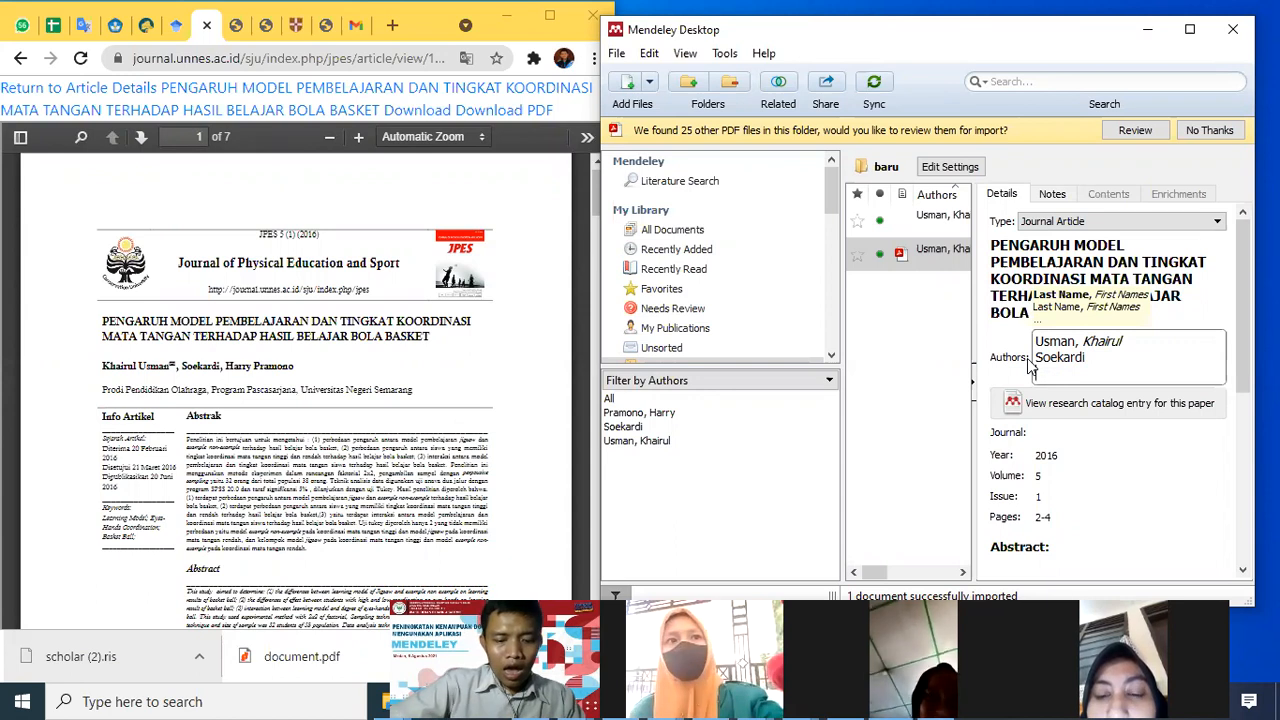
Complete the entry's author list with the article's third author in last name, first name form
{"action": "type", "text": "y Pramono"}
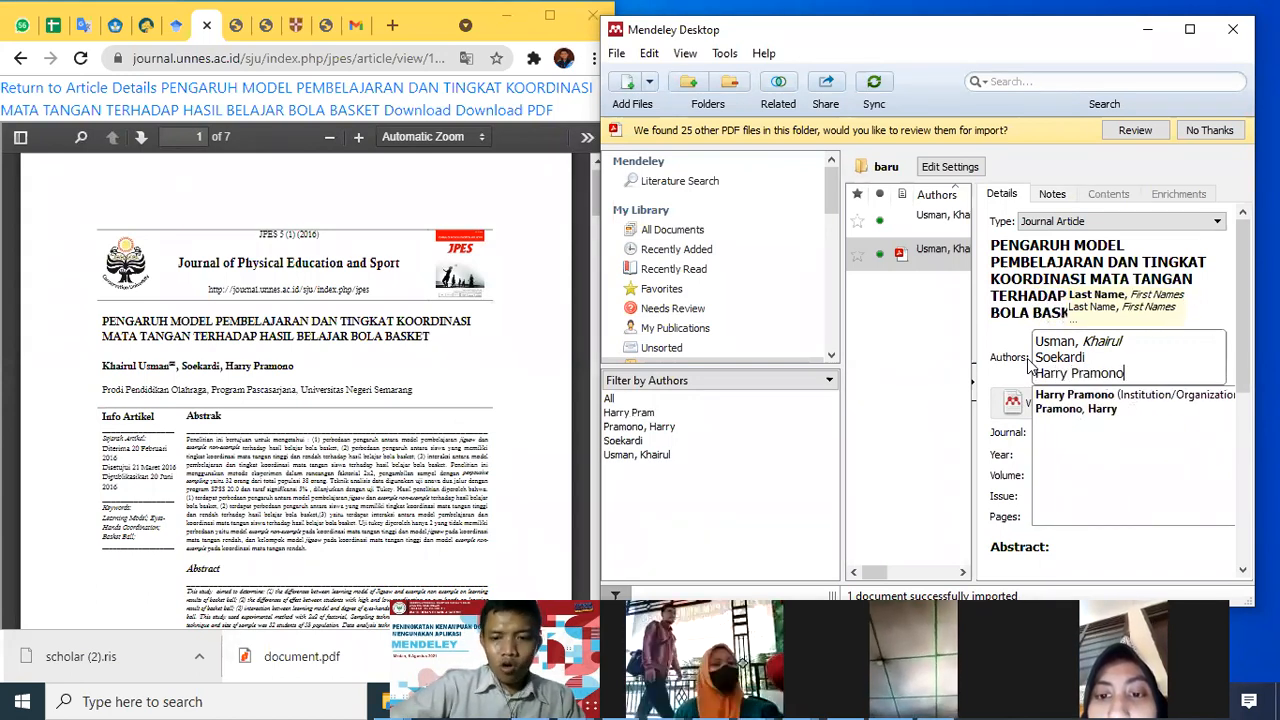
{"action": "key", "text": "Return"}
{"action": "key", "text": "BackSpace"}
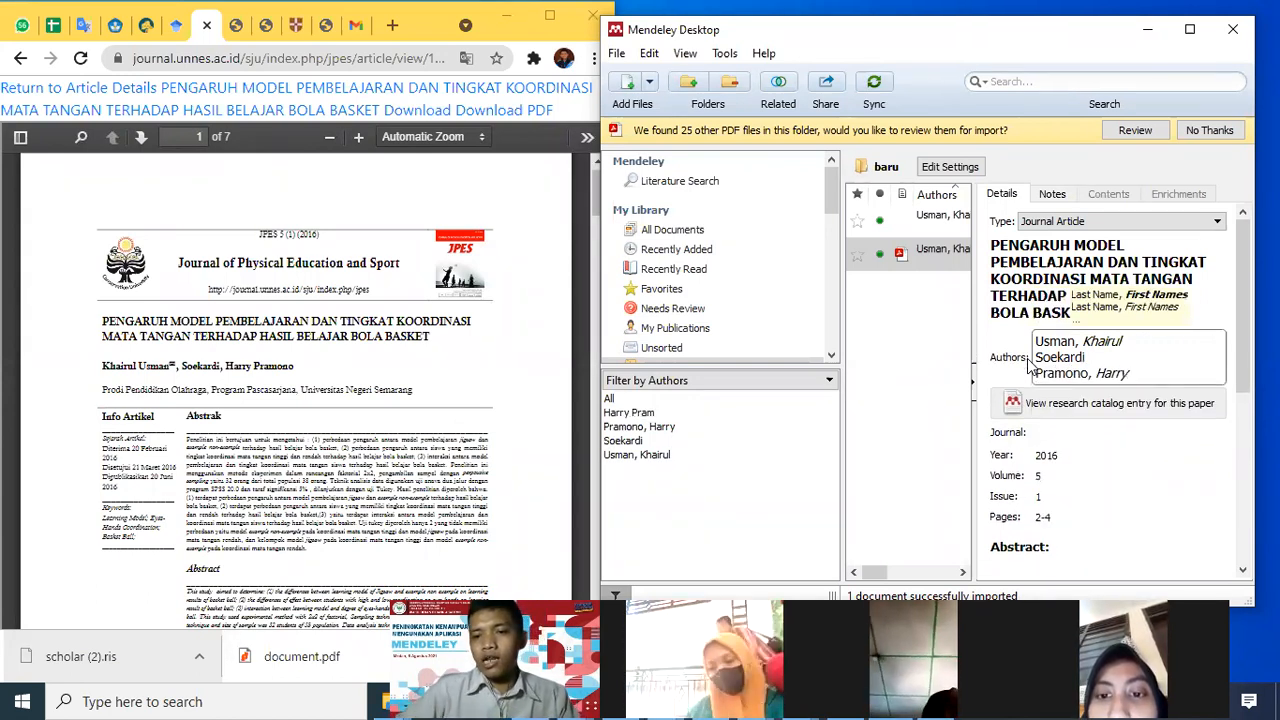
Set the entry's journal to Journal of Physical Education and Sport
{"action": "left_click", "coordinate": [1040, 431]}
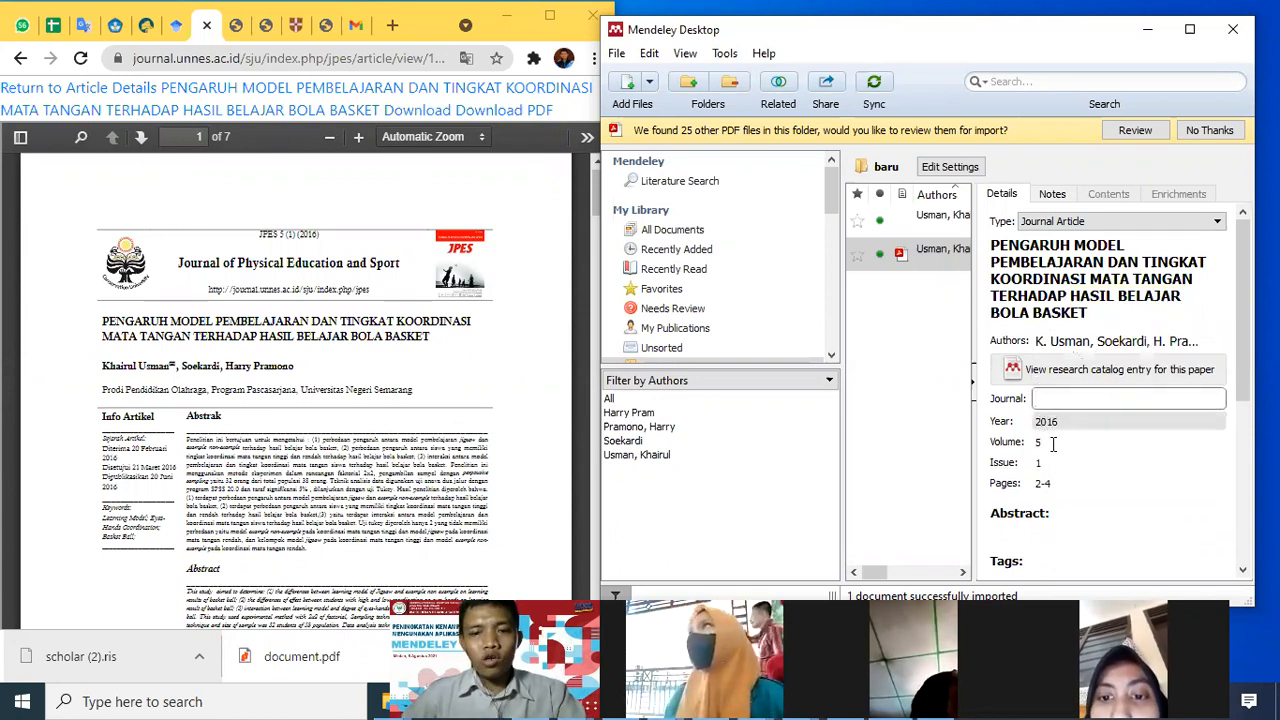
{"action": "left_click", "coordinate": [1065, 400]}
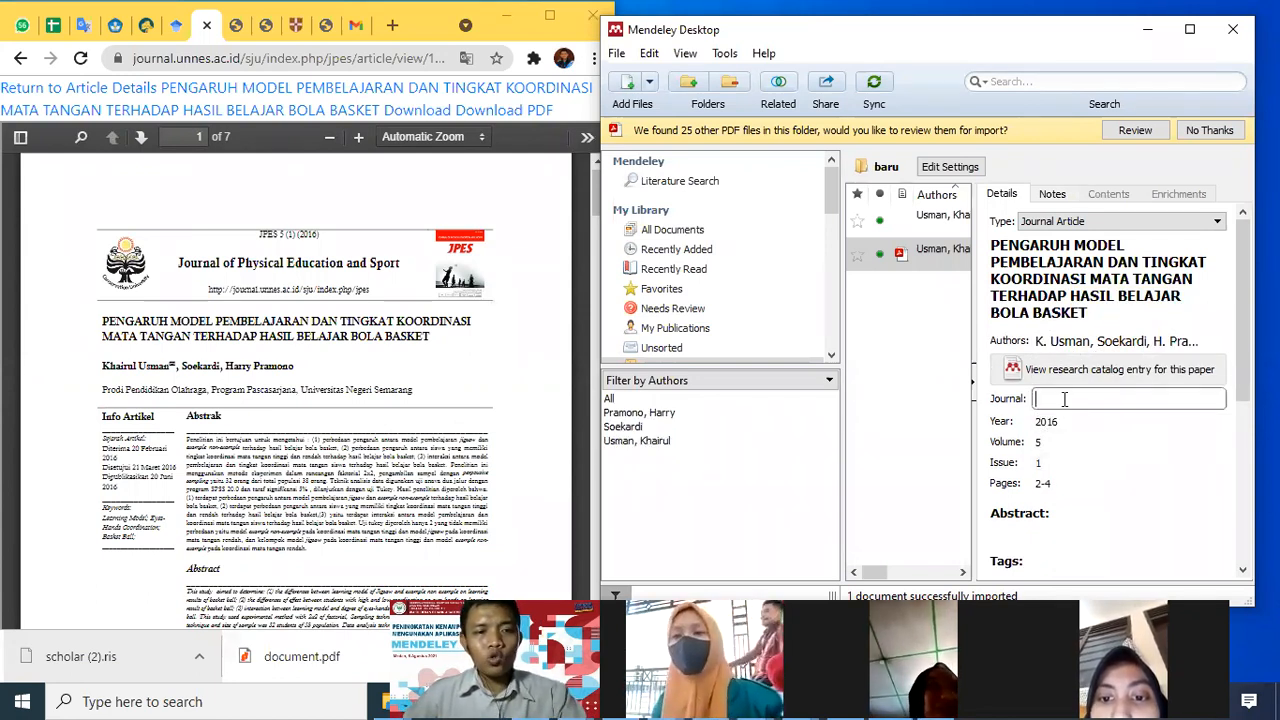
{"action": "type", "text": "Journal of Phys"}
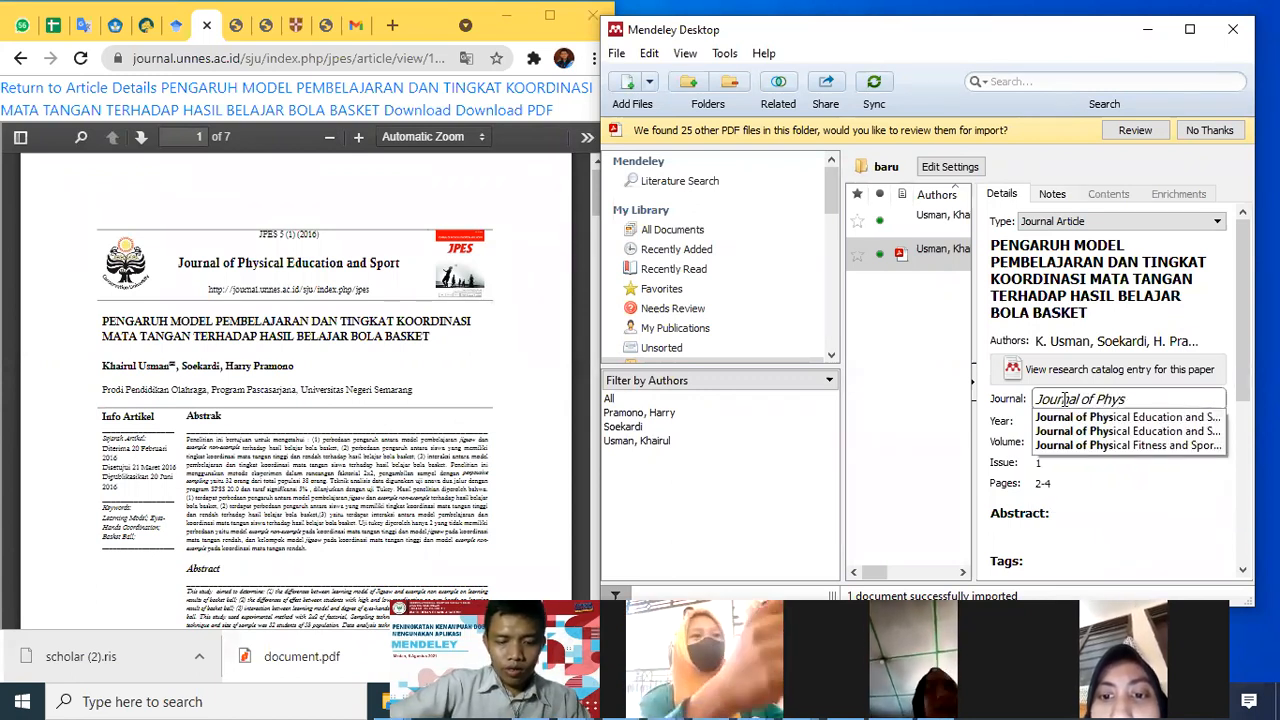
{"action": "type", "text": "ical Edu"}
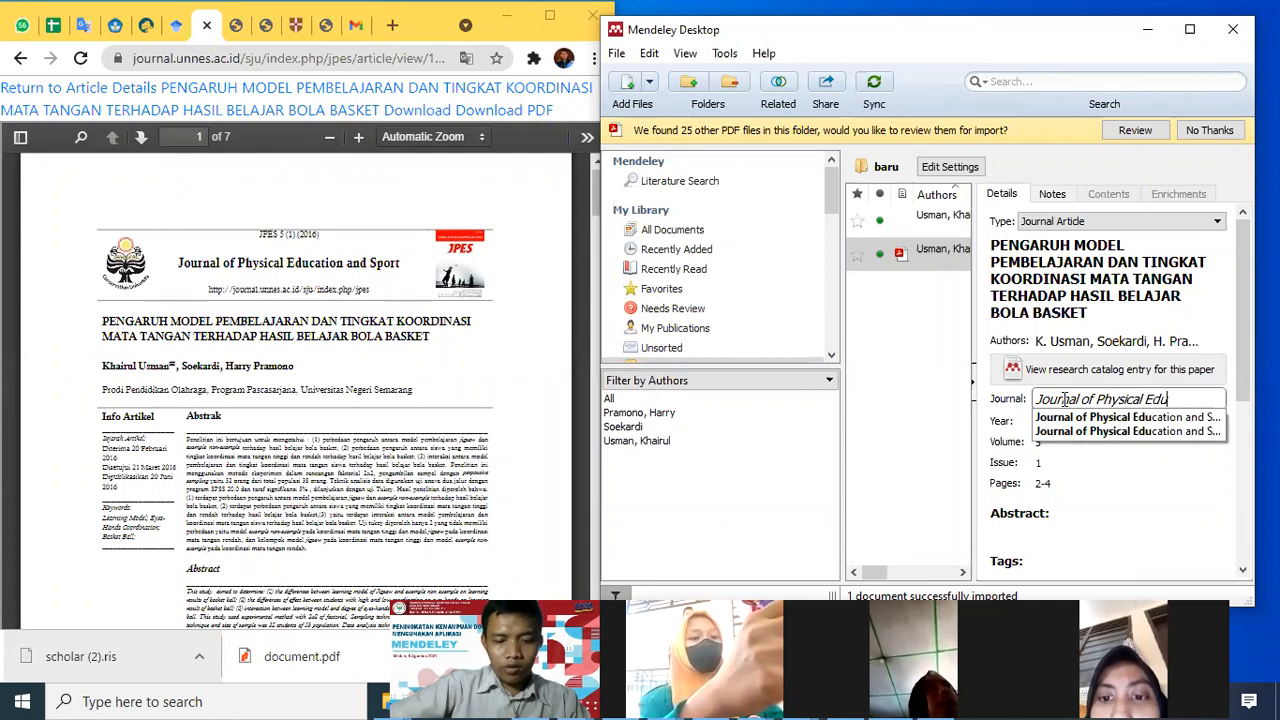
{"action": "type", "text": "cation a"}
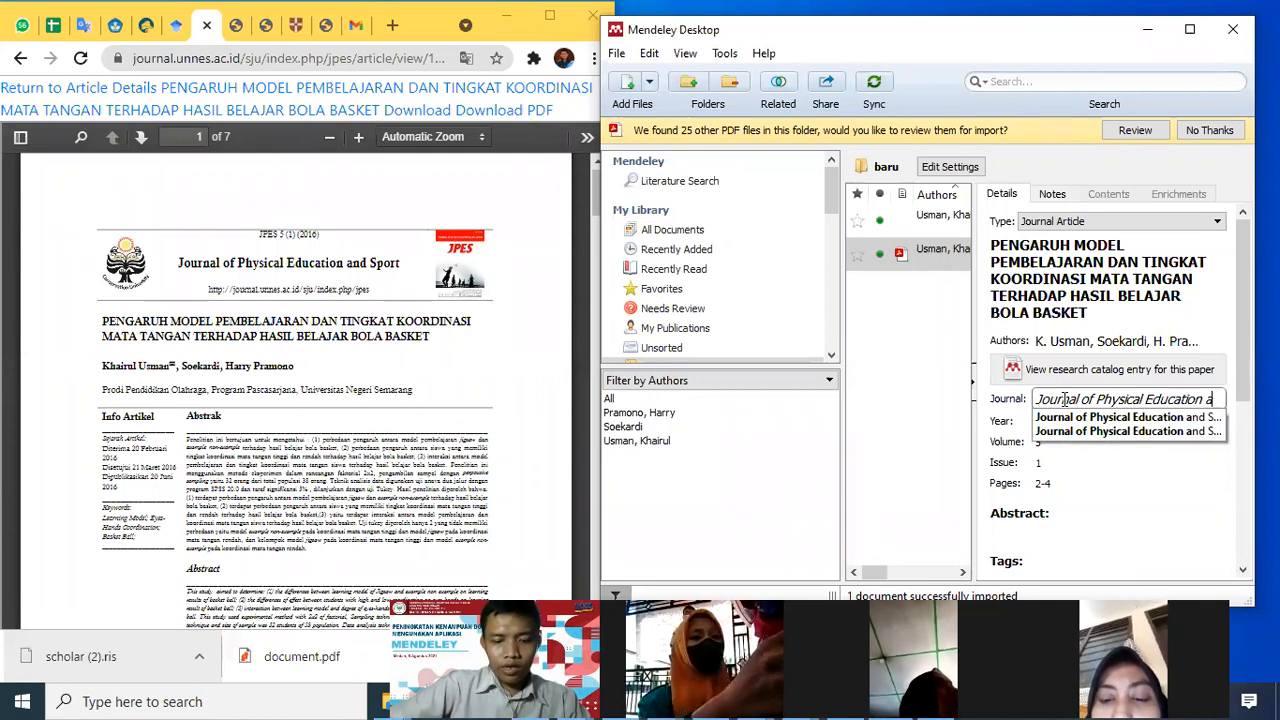
{"action": "type", "text": "nd Spo"}
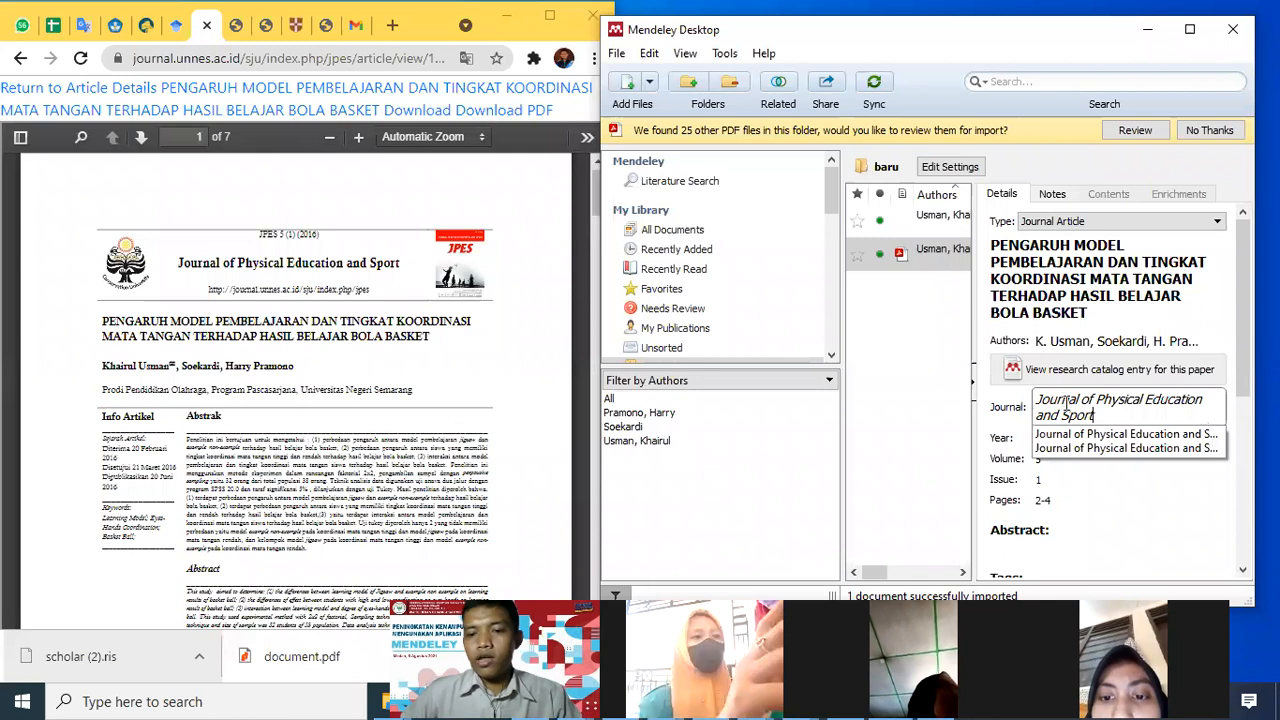
{"action": "type", "text": "rt"}
Check the imported PDF entry's year, volume, issue and pages, and examine the remaining fields below them
{"action": "left_click", "coordinate": [1078, 493]}
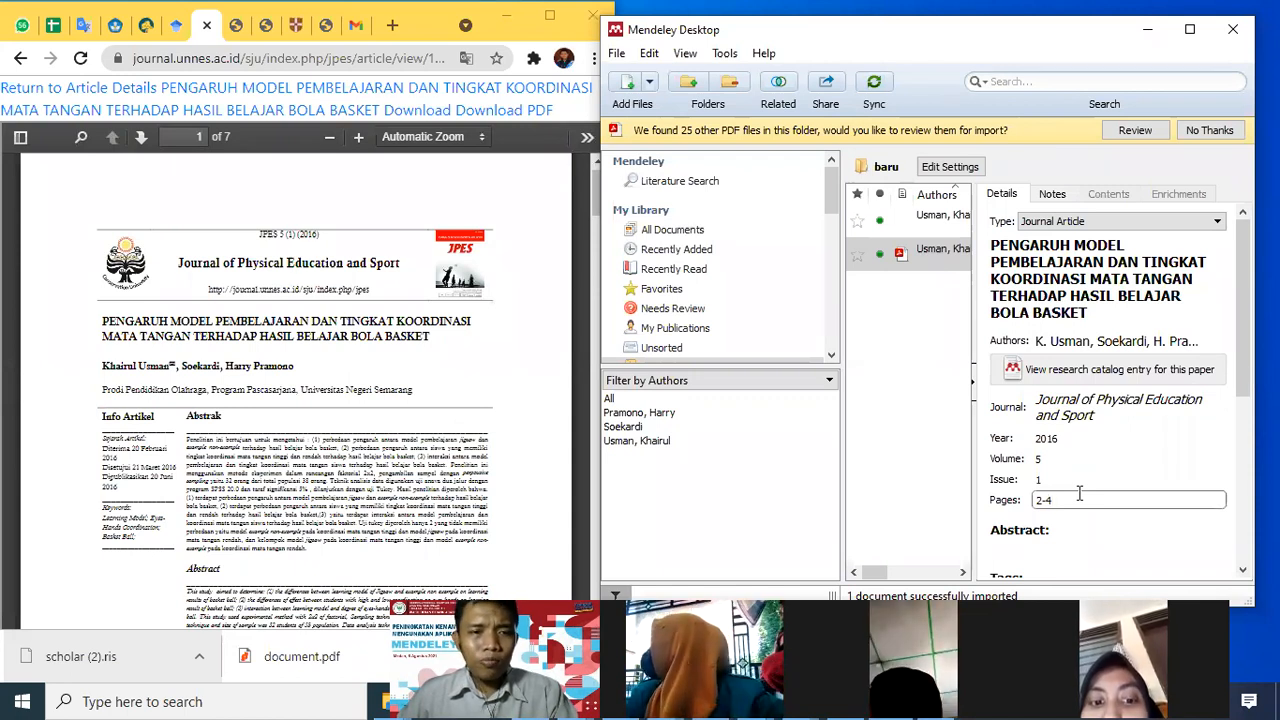
{"action": "left_click", "coordinate": [1109, 416]}
{"action": "scroll", "coordinate": [1111, 470], "scroll_direction": "down", "scroll_amount": 1}
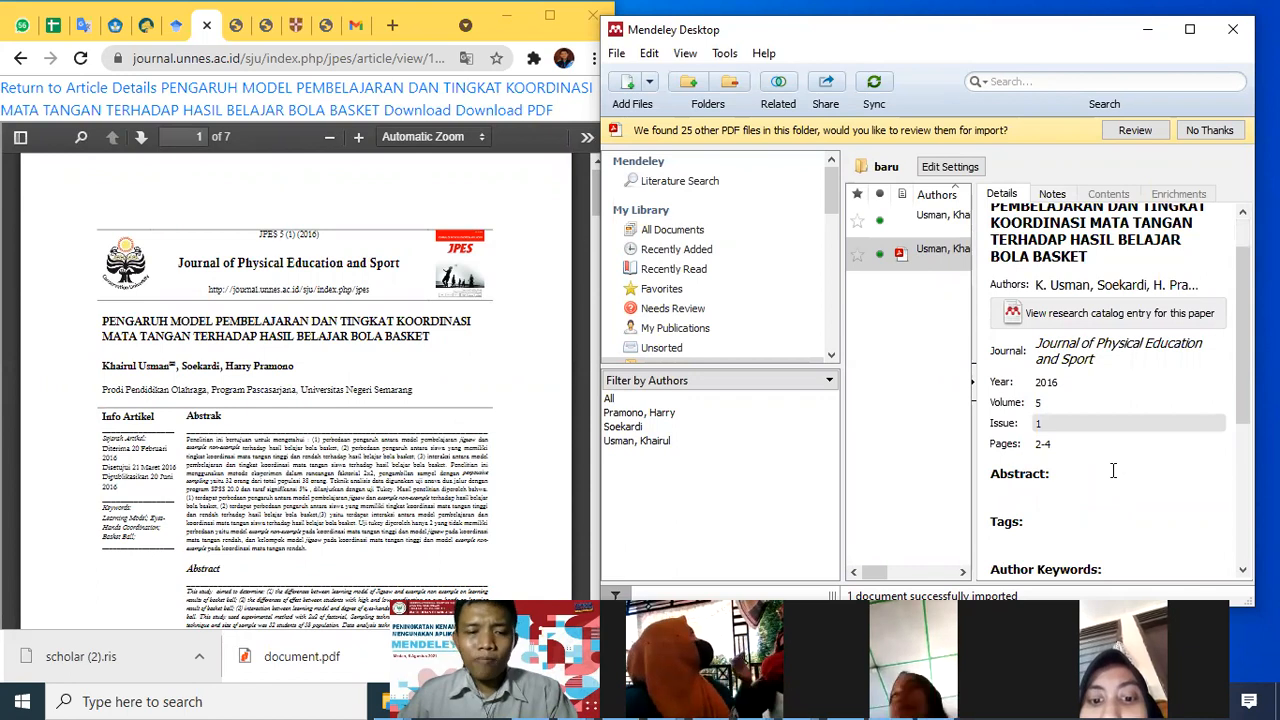
{"action": "left_click", "coordinate": [1150, 30]}
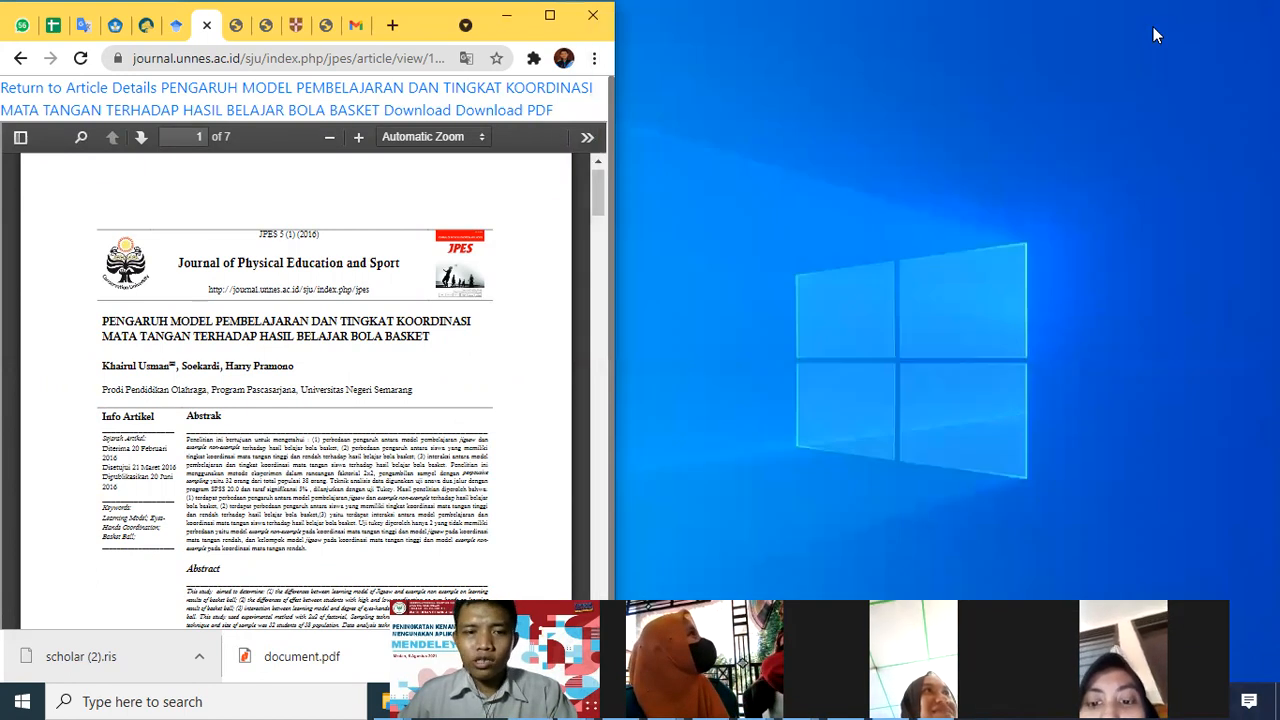
{"action": "left_click", "coordinate": [549, 15]}
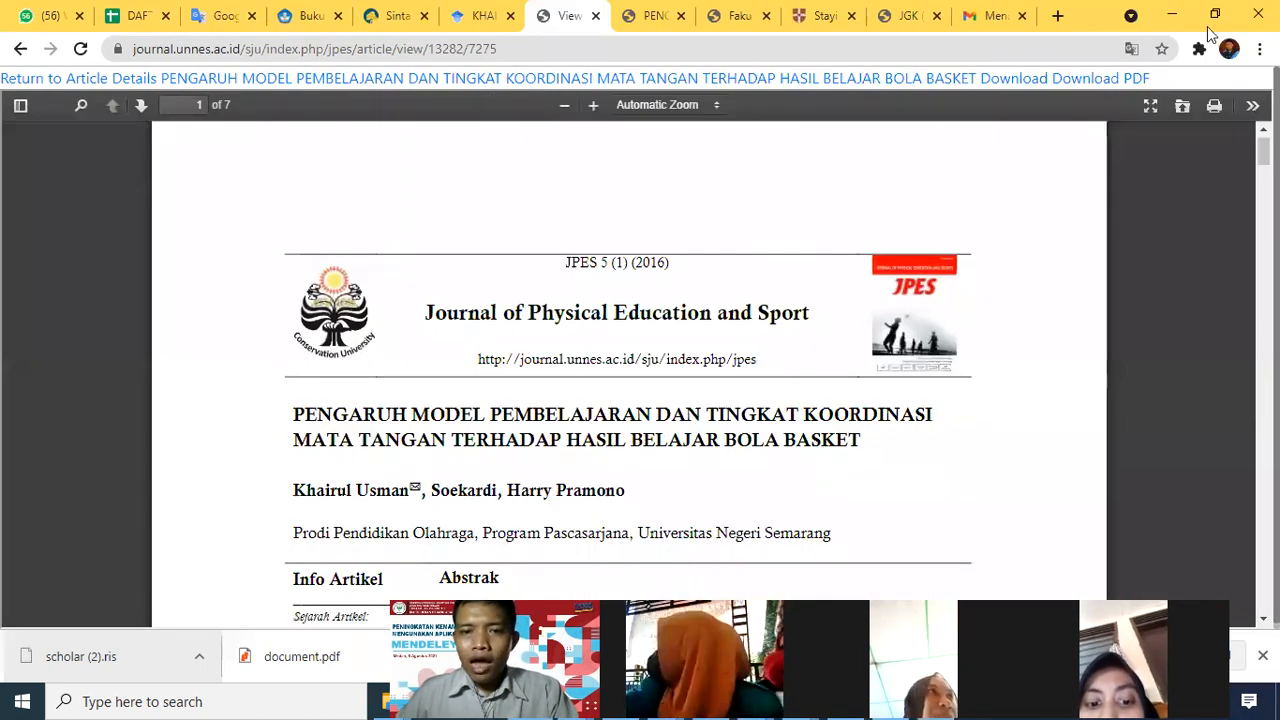
{"action": "left_click", "coordinate": [1213, 18]}
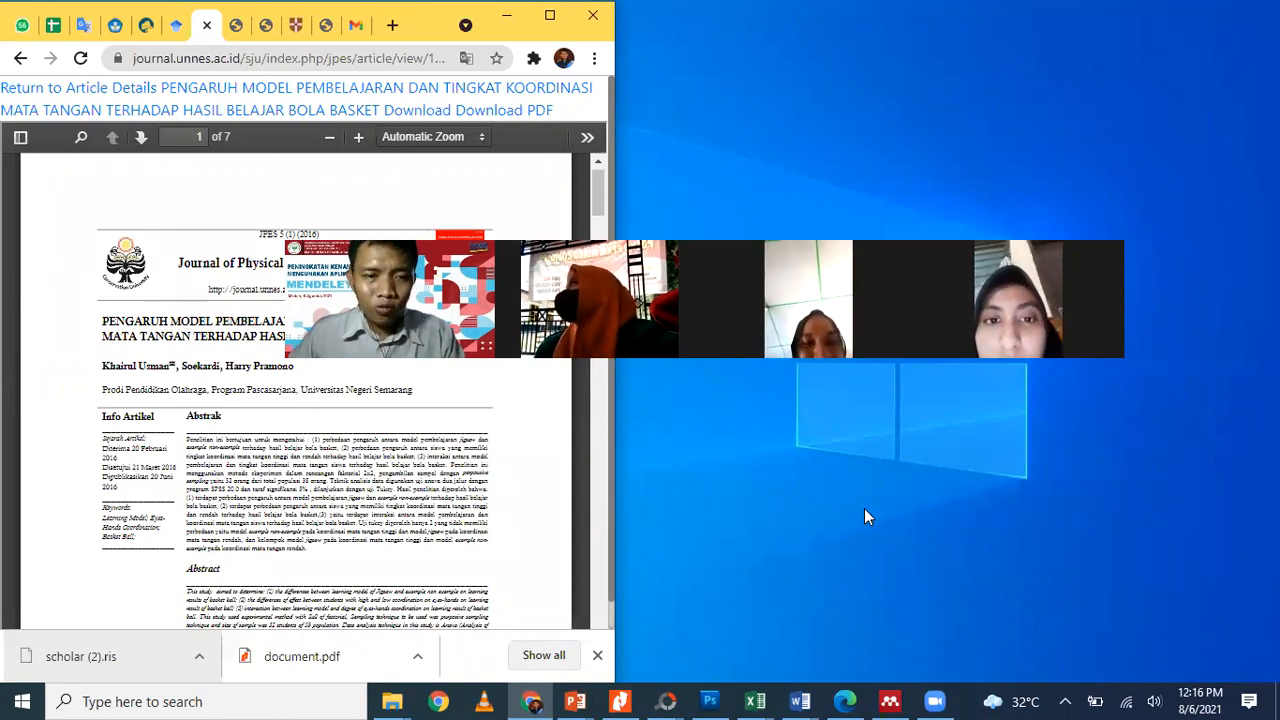
{"action": "left_click_drag", "start_coordinate": [800, 300], "coordinate": [905, 225]}
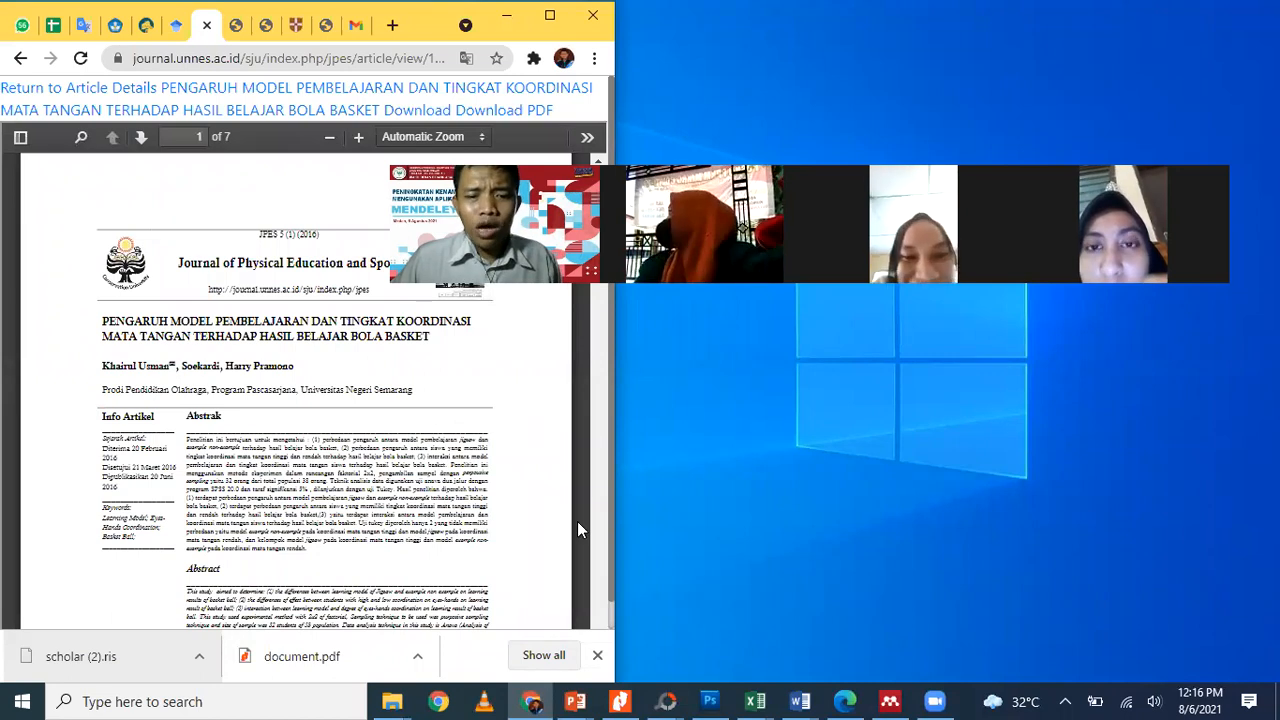
{"action": "left_click", "coordinate": [889, 701]}
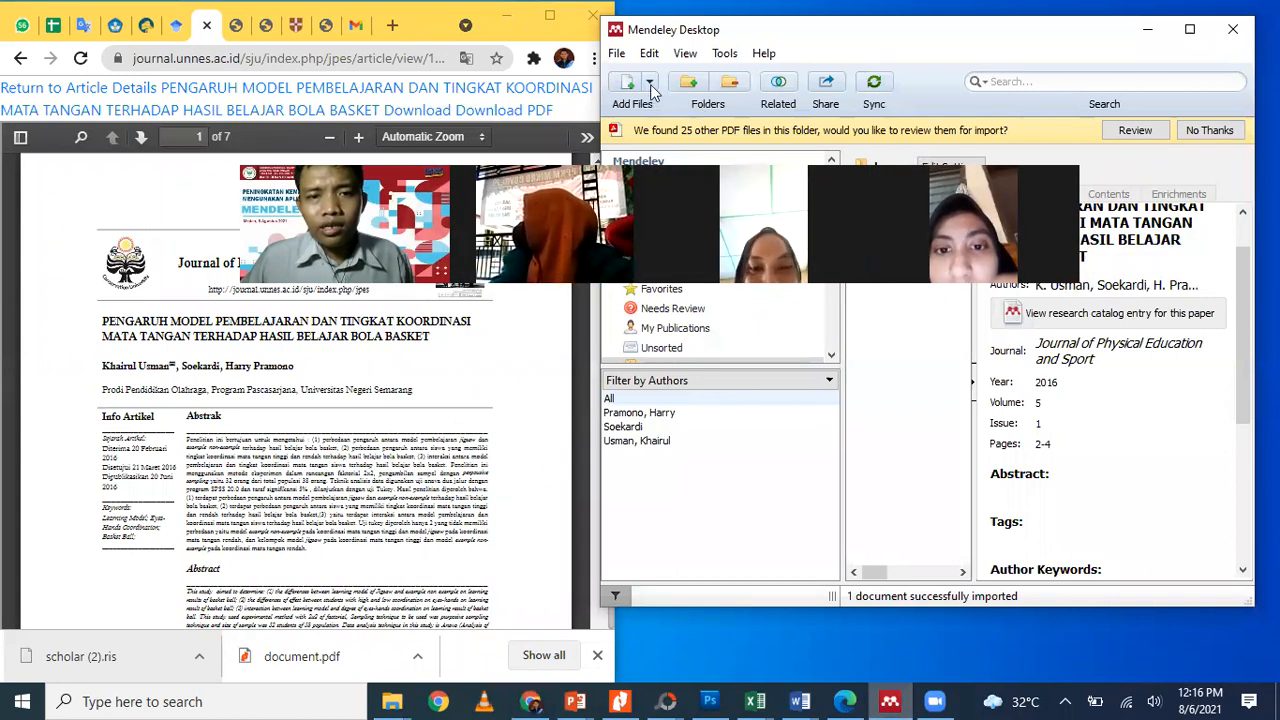
Start importing a whole folder into the baru collection and expand the DATA (D:) drive in the folder tree
{"action": "left_click", "coordinate": [649, 82]}
{"action": "left_click", "coordinate": [668, 126]}
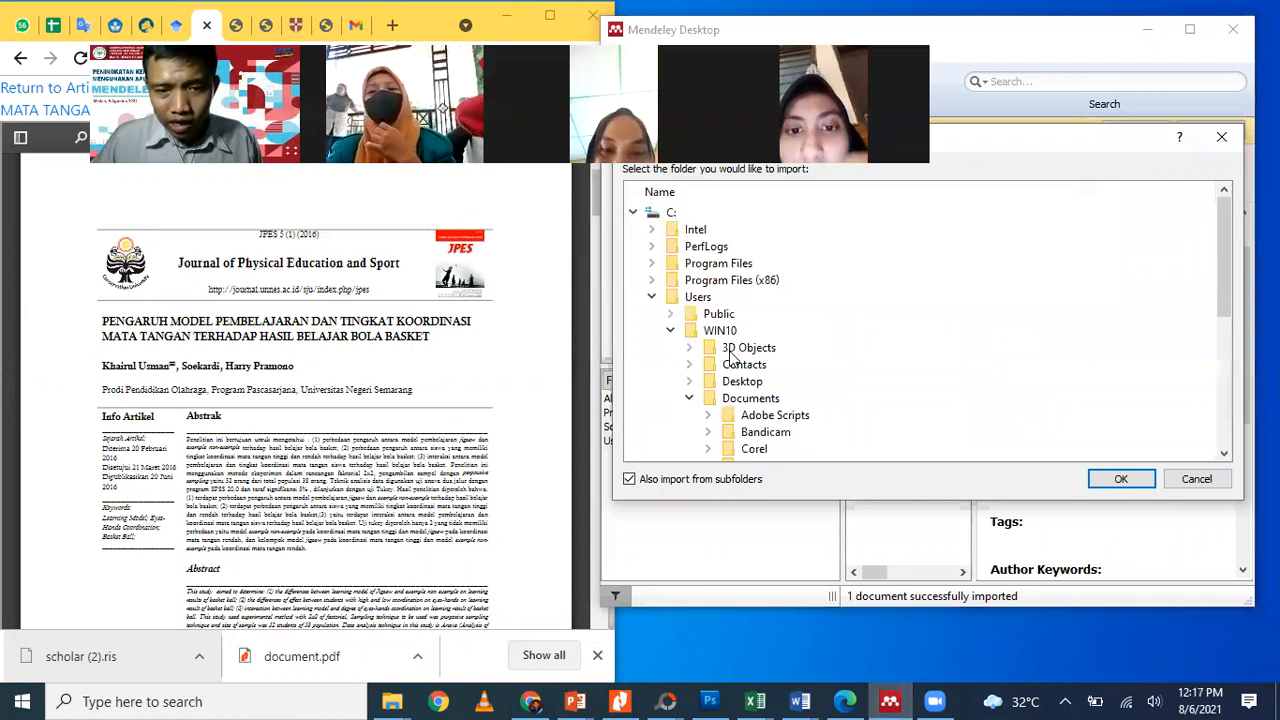
{"action": "scroll", "coordinate": [698, 400], "scroll_direction": "down", "scroll_amount": 4}
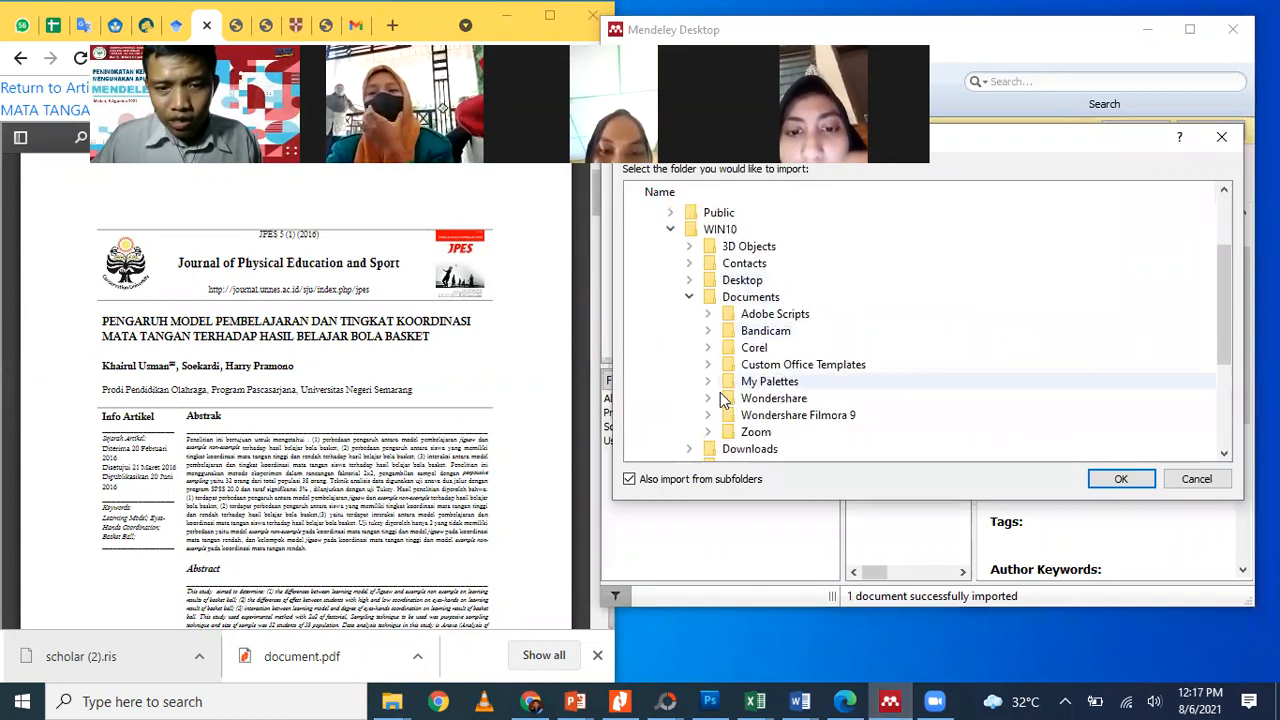
{"action": "scroll", "coordinate": [700, 430], "scroll_direction": "down", "scroll_amount": 2}
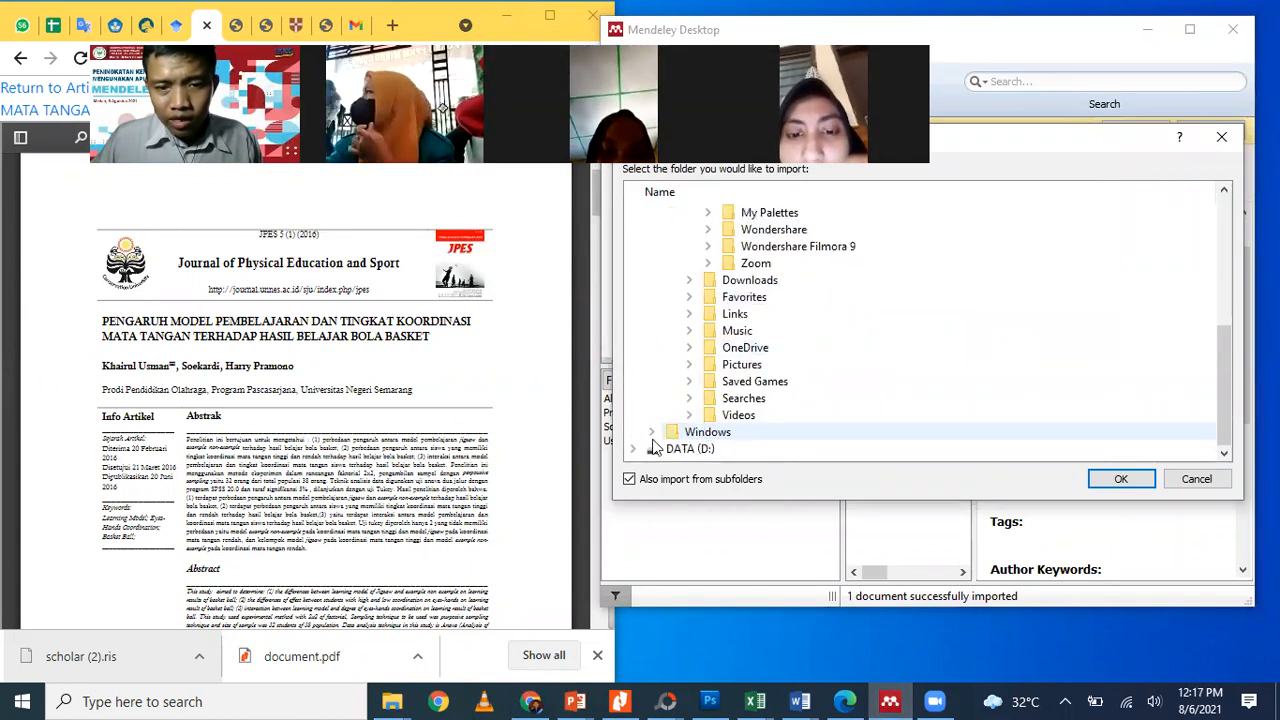
{"action": "scroll", "coordinate": [717, 430], "scroll_direction": "down", "scroll_amount": 3}
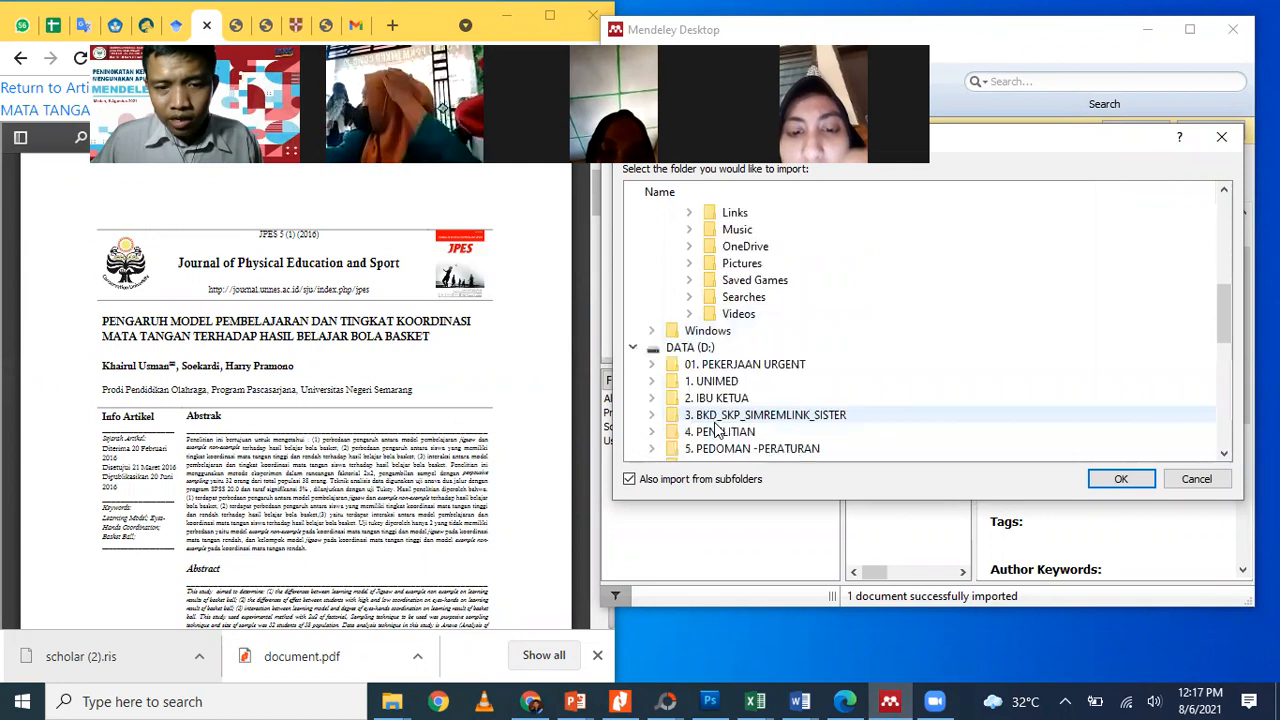
Import the JURNAL-JURNAL folder from 1. UNIMED, 2. PROGRAM HITS, MENDELEY, with its subfolders included
{"action": "left_click", "coordinate": [652, 381]}
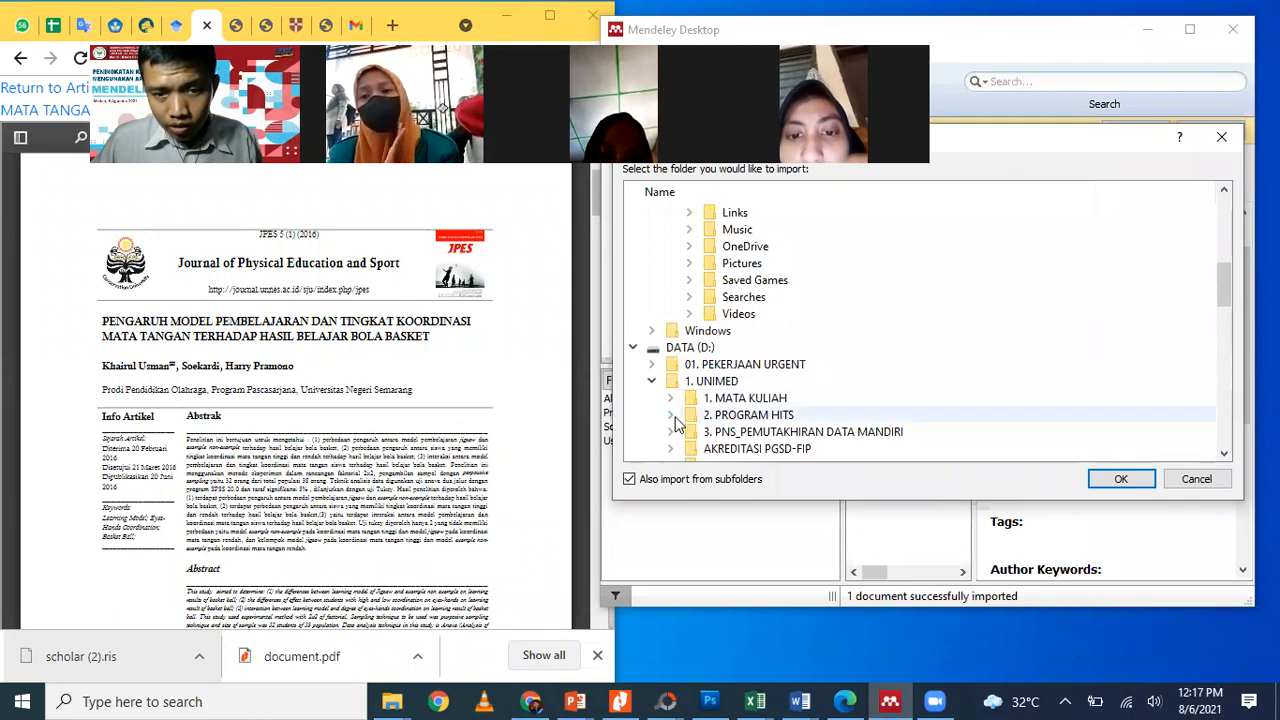
{"action": "left_click", "coordinate": [672, 416]}
{"action": "scroll", "coordinate": [718, 418], "scroll_direction": "down", "scroll_amount": 3}
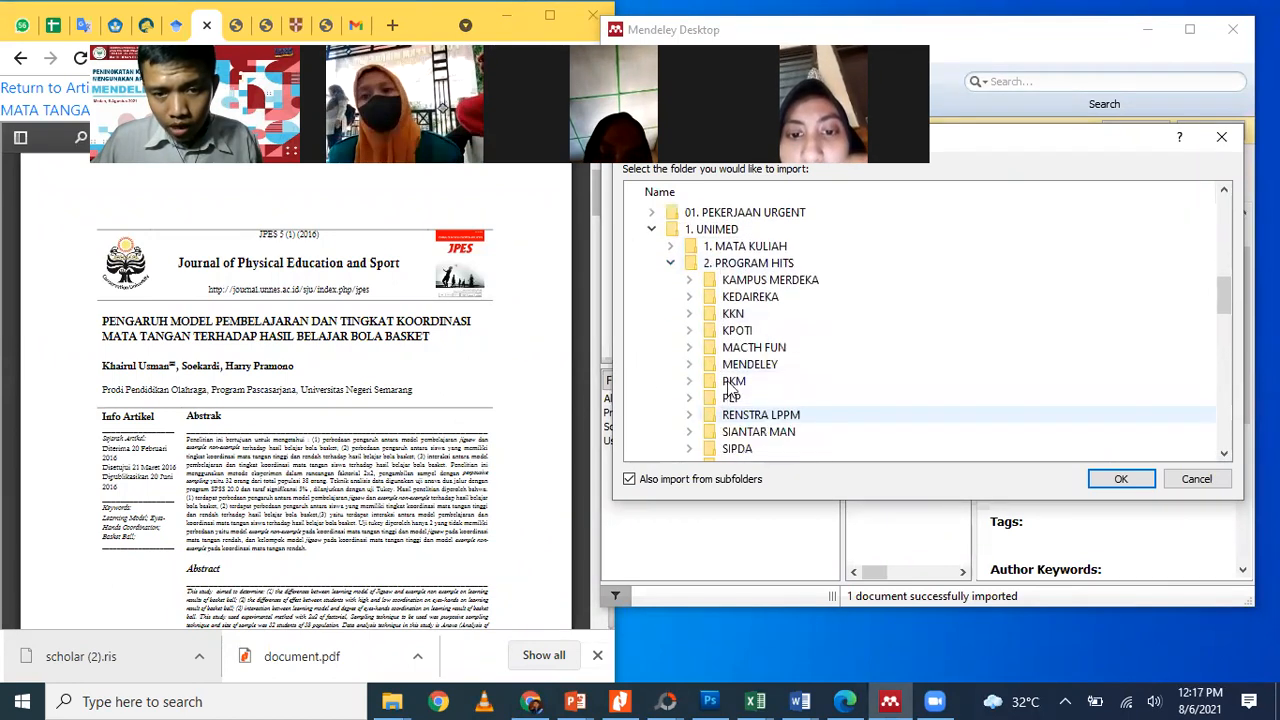
{"action": "left_click", "coordinate": [688, 364]}
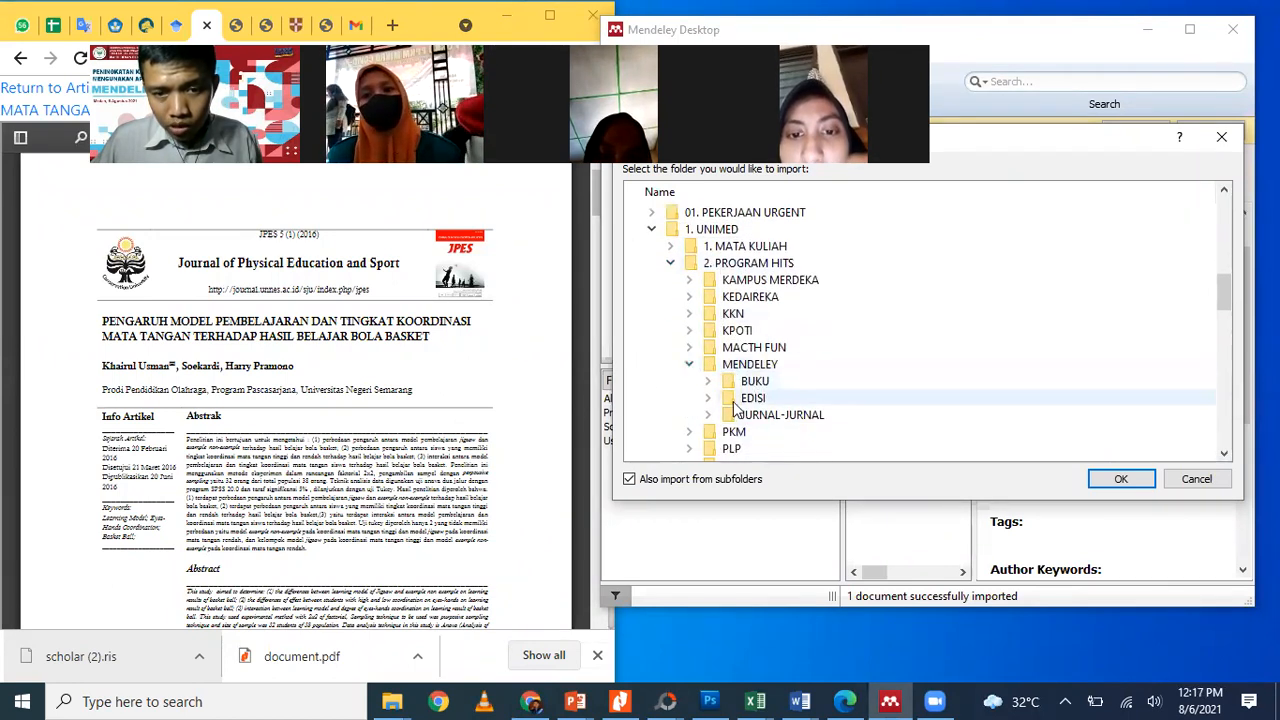
{"action": "left_click", "coordinate": [765, 415]}
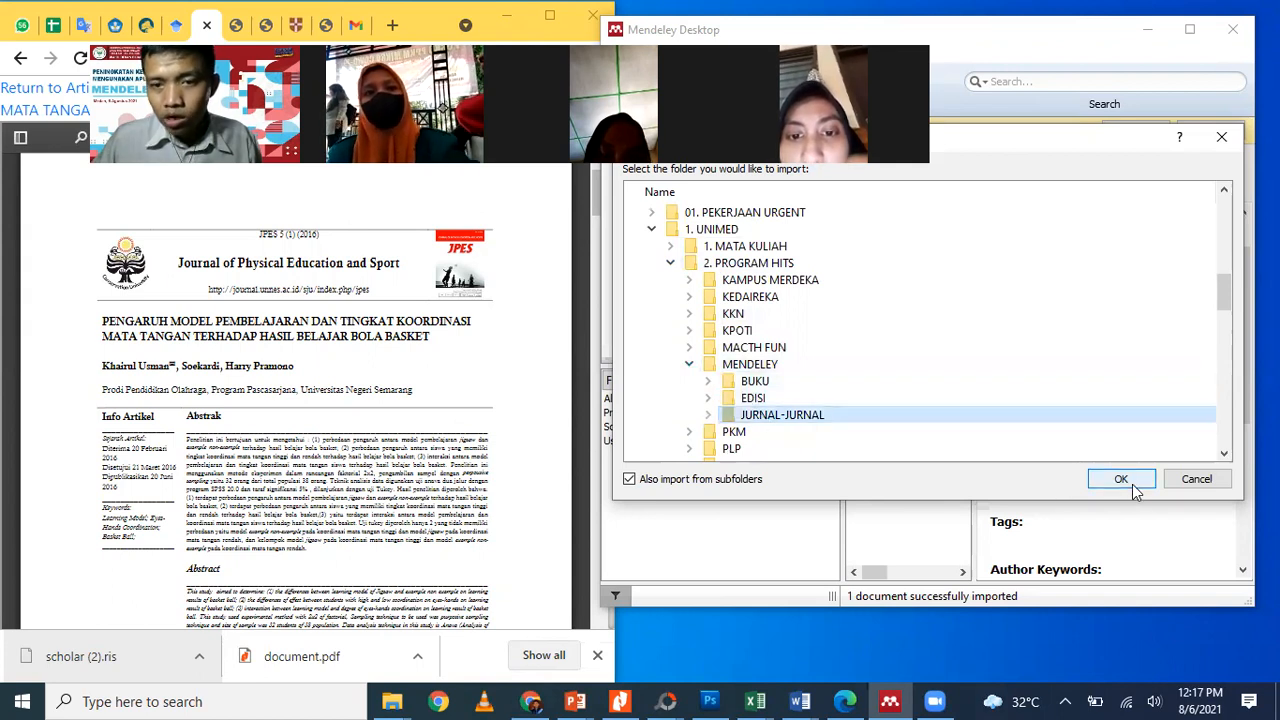
{"action": "left_click", "coordinate": [1121, 479]}
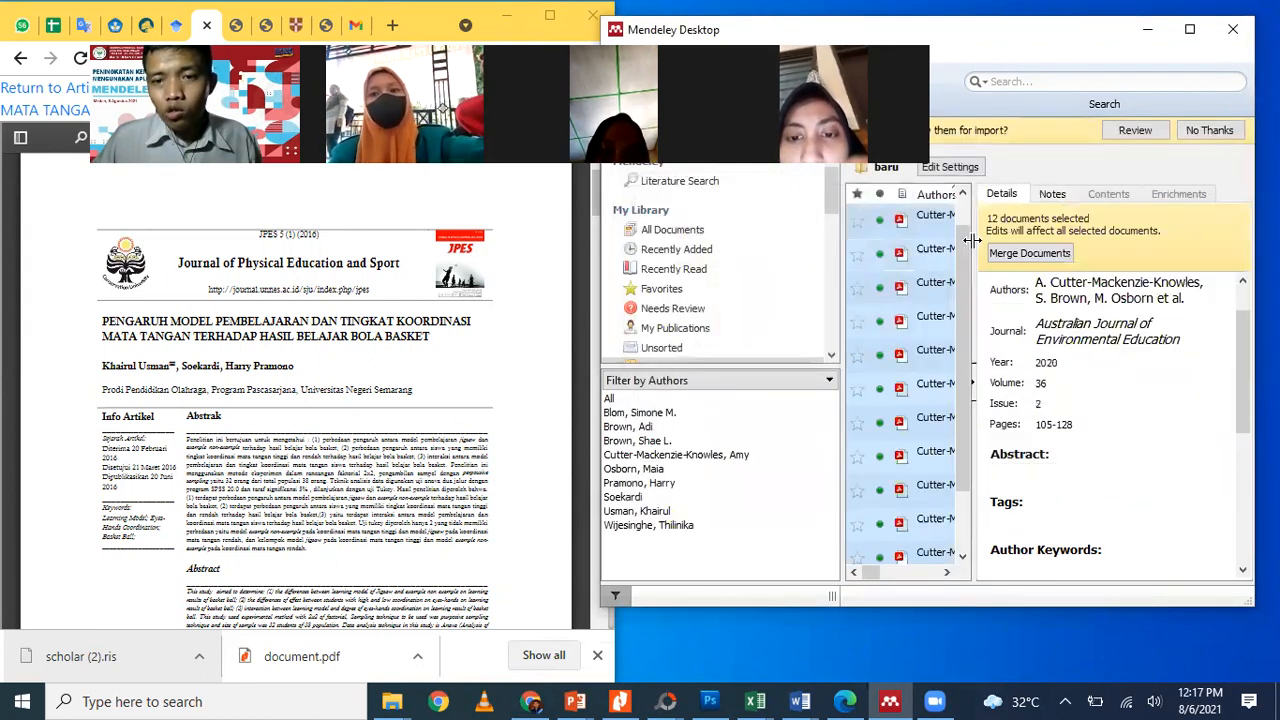
Hide the details pane, maximize the library window and look through the articles imported into the baru collection
{"action": "left_click_drag", "start_coordinate": [1105, 248], "coordinate": [1106, 248]}
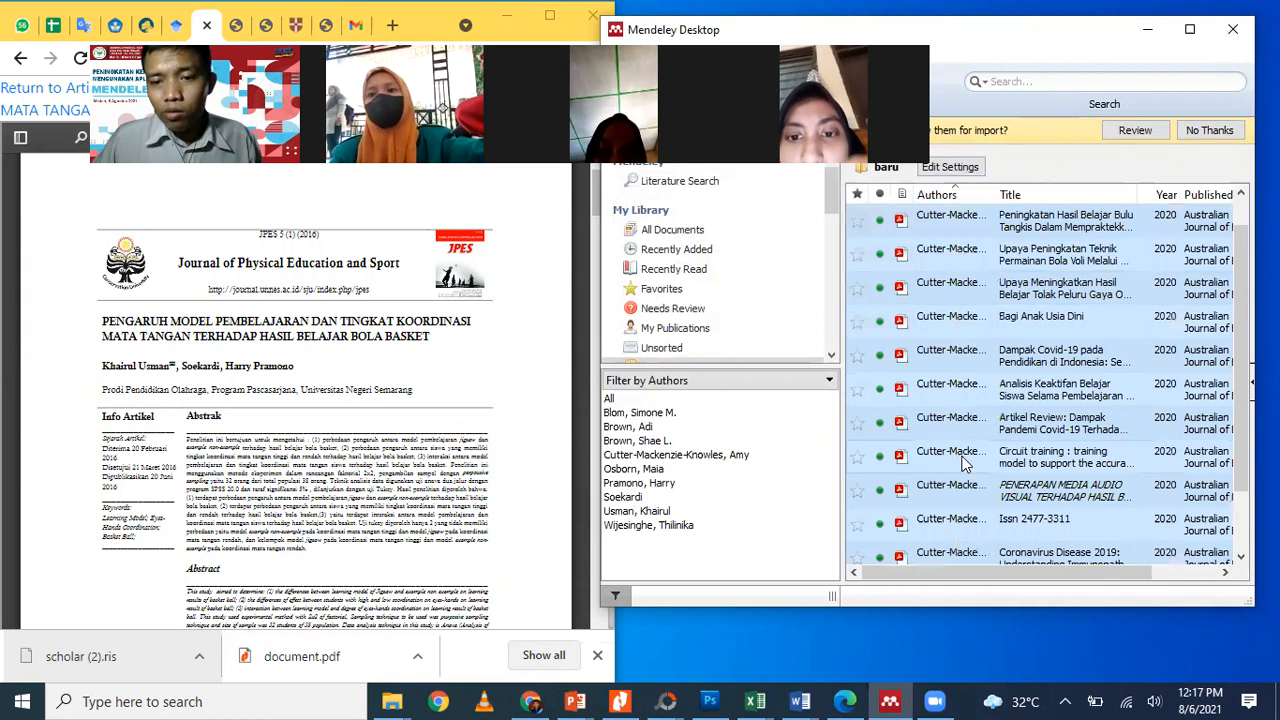
{"action": "mouse_move", "coordinate": [936, 578]}
{"action": "left_mouse_down"}
{"action": "mouse_move", "coordinate": [1023, 564]}
{"action": "mouse_move", "coordinate": [950, 560]}
{"action": "left_mouse_up"}
{"action": "left_click", "coordinate": [950, 418]}
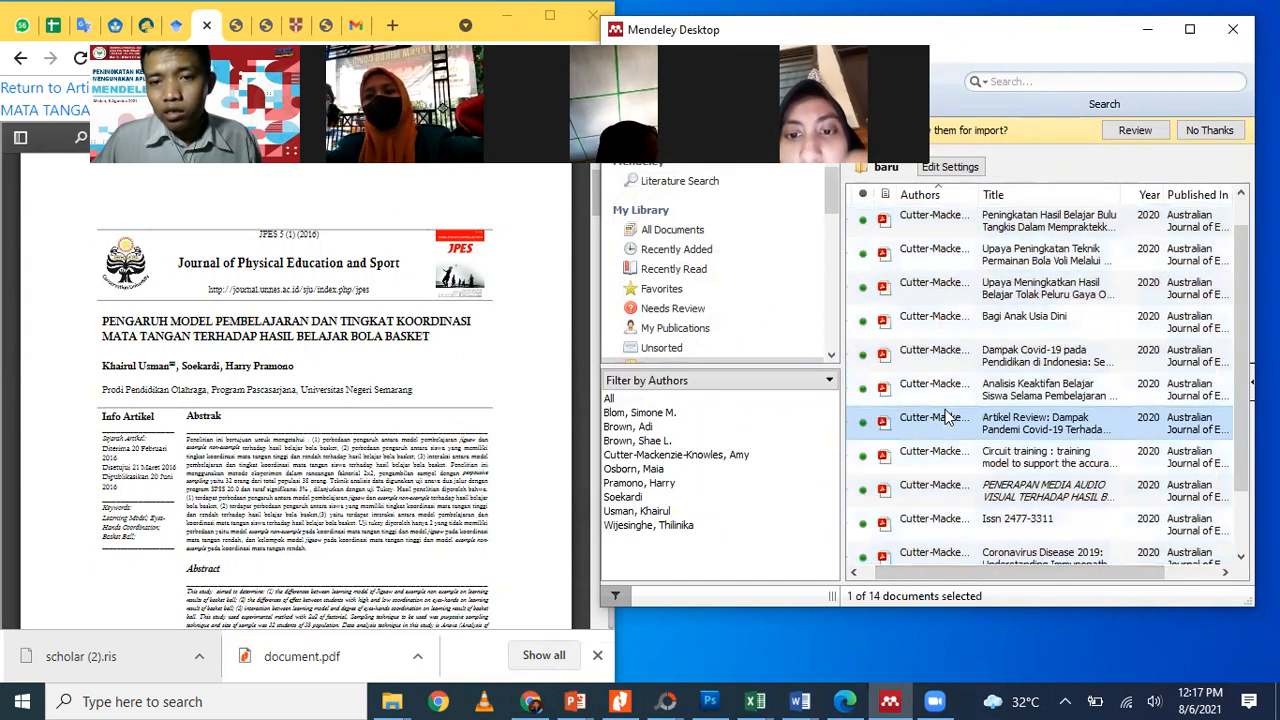
{"action": "left_click", "coordinate": [950, 386]}
{"action": "scroll", "coordinate": [948, 408], "scroll_direction": "up", "scroll_amount": 1}
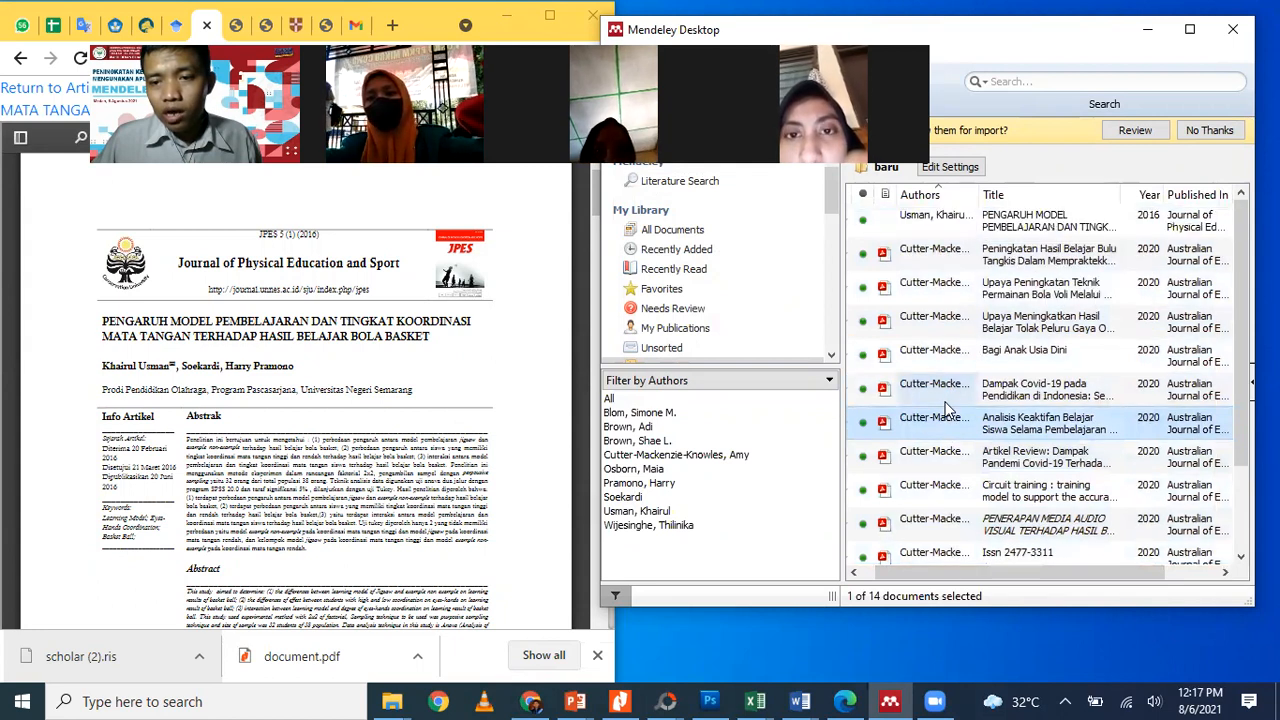
{"action": "scroll", "coordinate": [948, 408], "scroll_direction": "down", "scroll_amount": 2}
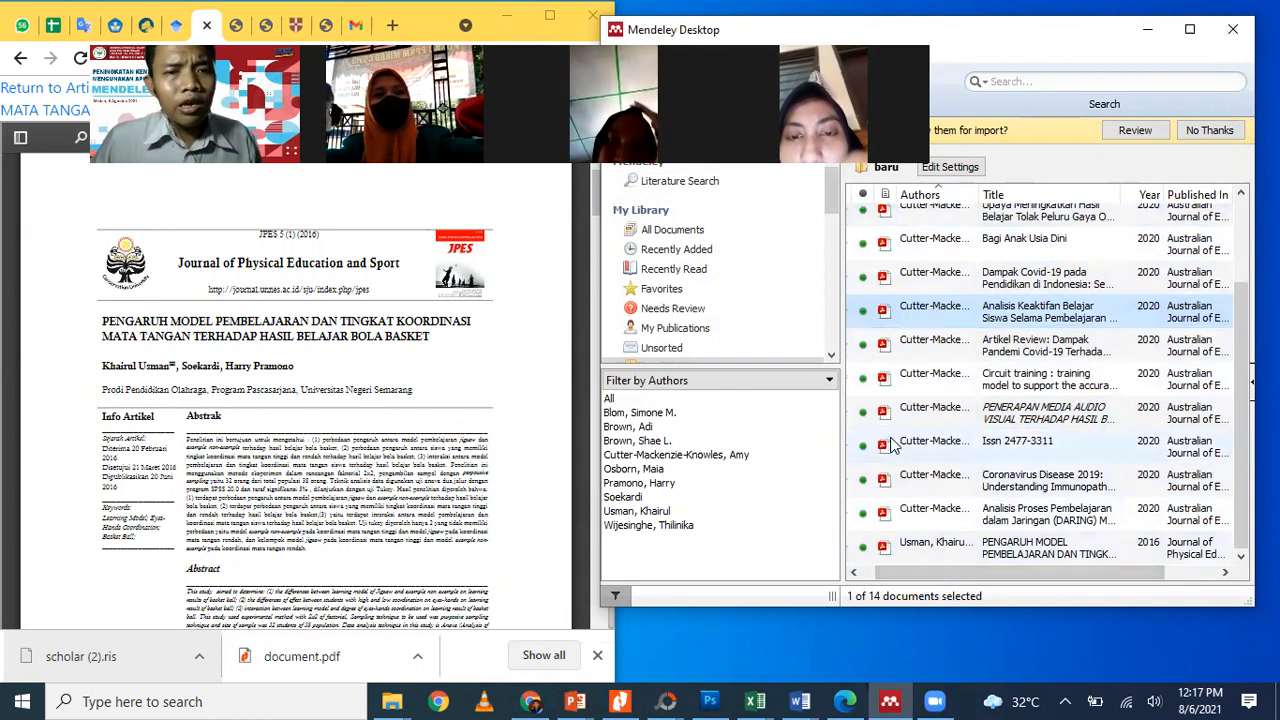
{"action": "left_click", "coordinate": [1189, 29]}
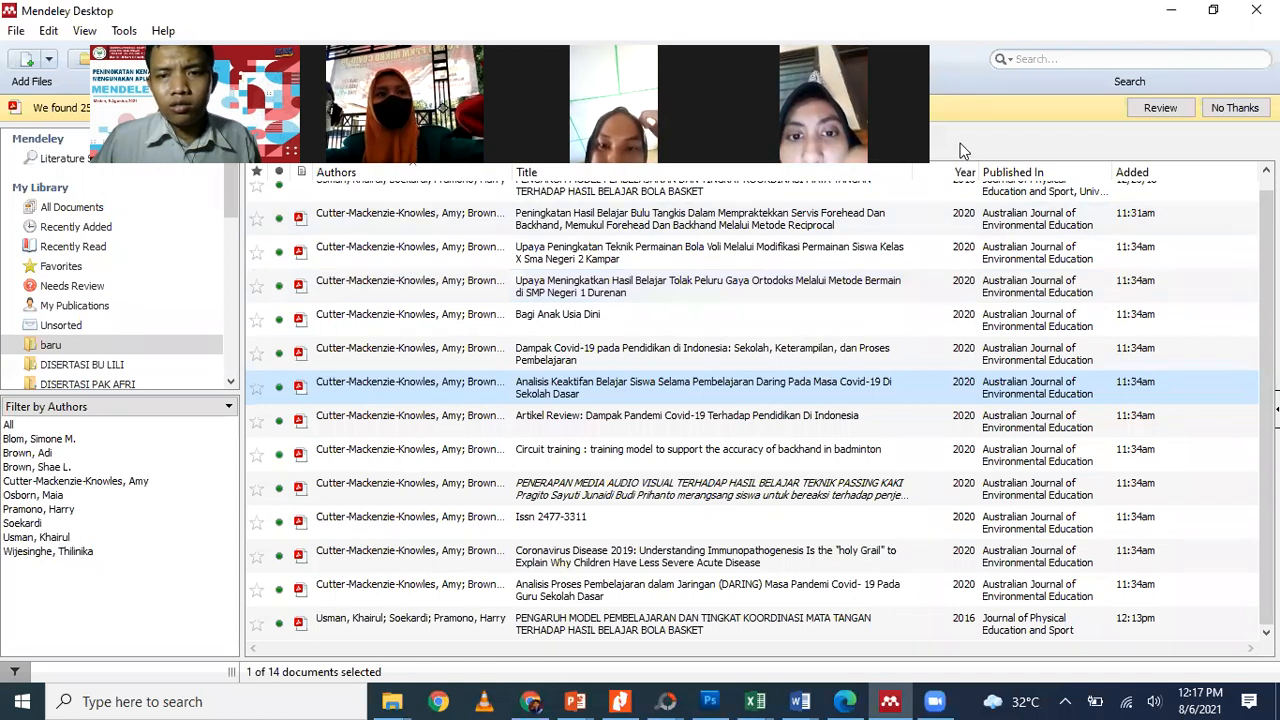
{"action": "scroll", "coordinate": [700, 230], "scroll_direction": "up", "scroll_amount": 1}
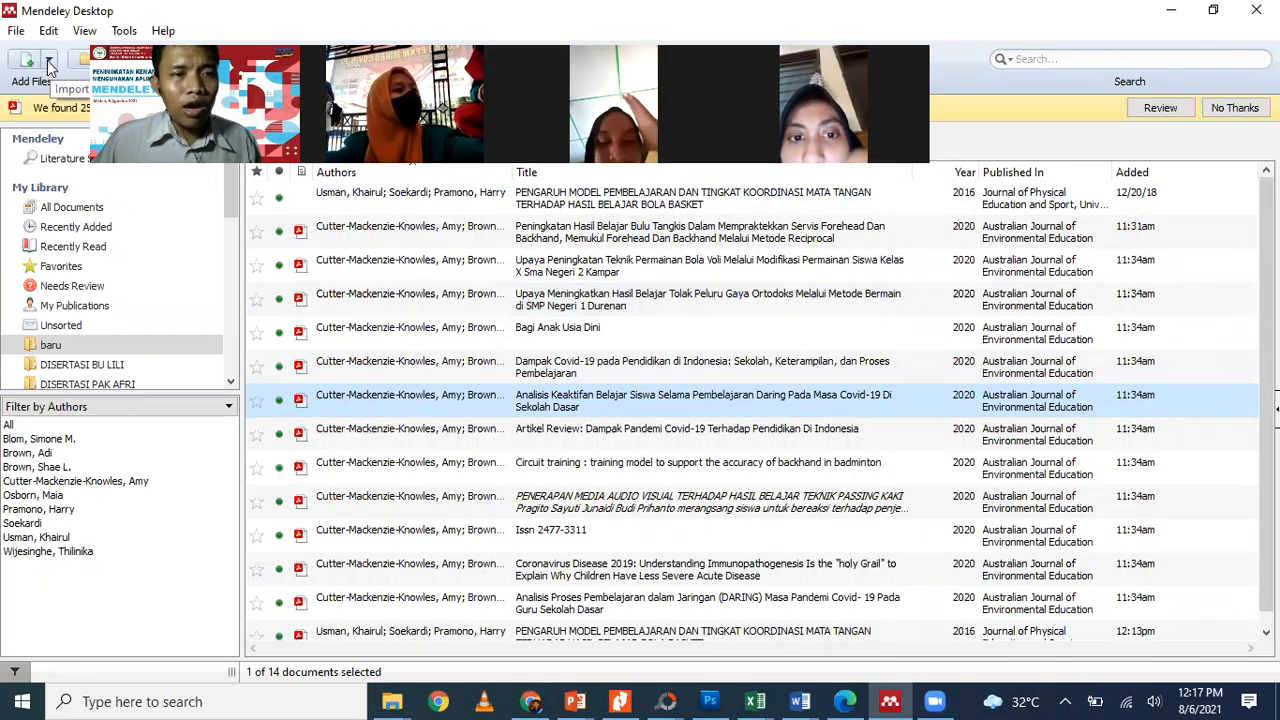
Switch to File Explorer and open the BUKU folder inside the MENDELEY folder
{"action": "left_click", "coordinate": [391, 701]}
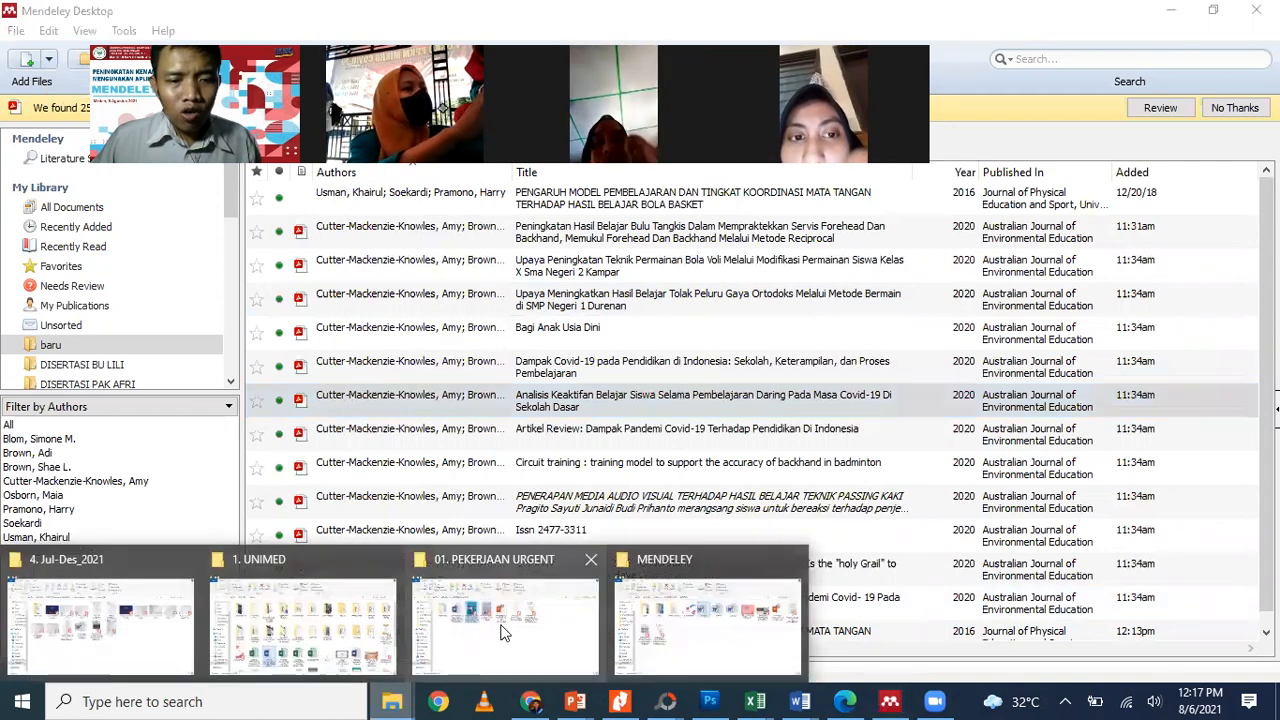
{"action": "left_click", "coordinate": [555, 630]}
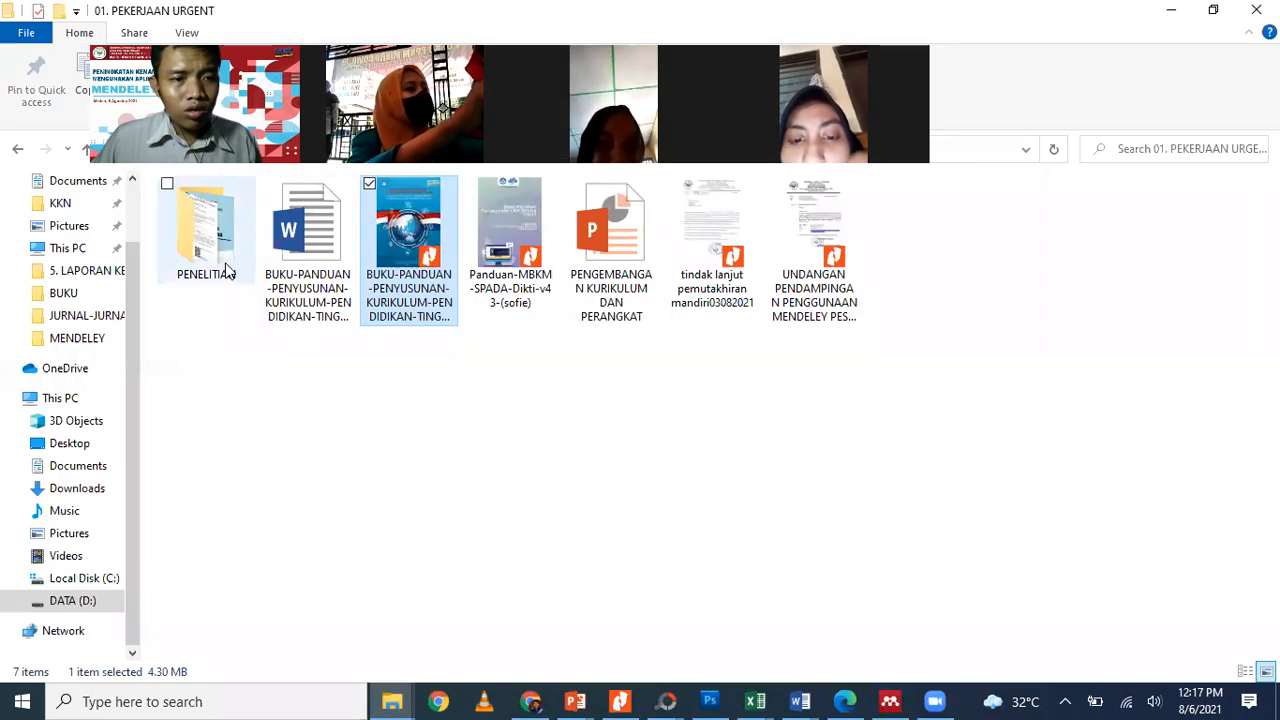
{"action": "left_click", "coordinate": [385, 690]}
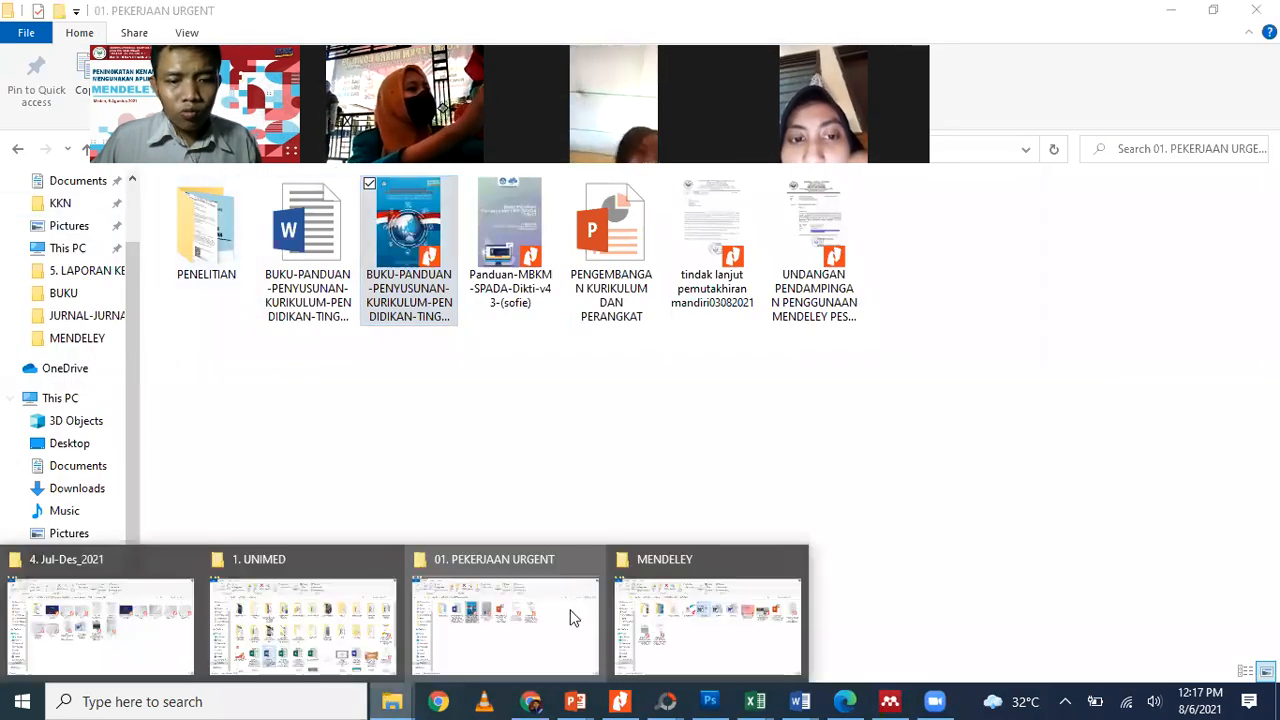
{"action": "left_click", "coordinate": [709, 649]}
{"action": "double_click", "coordinate": [210, 258]}
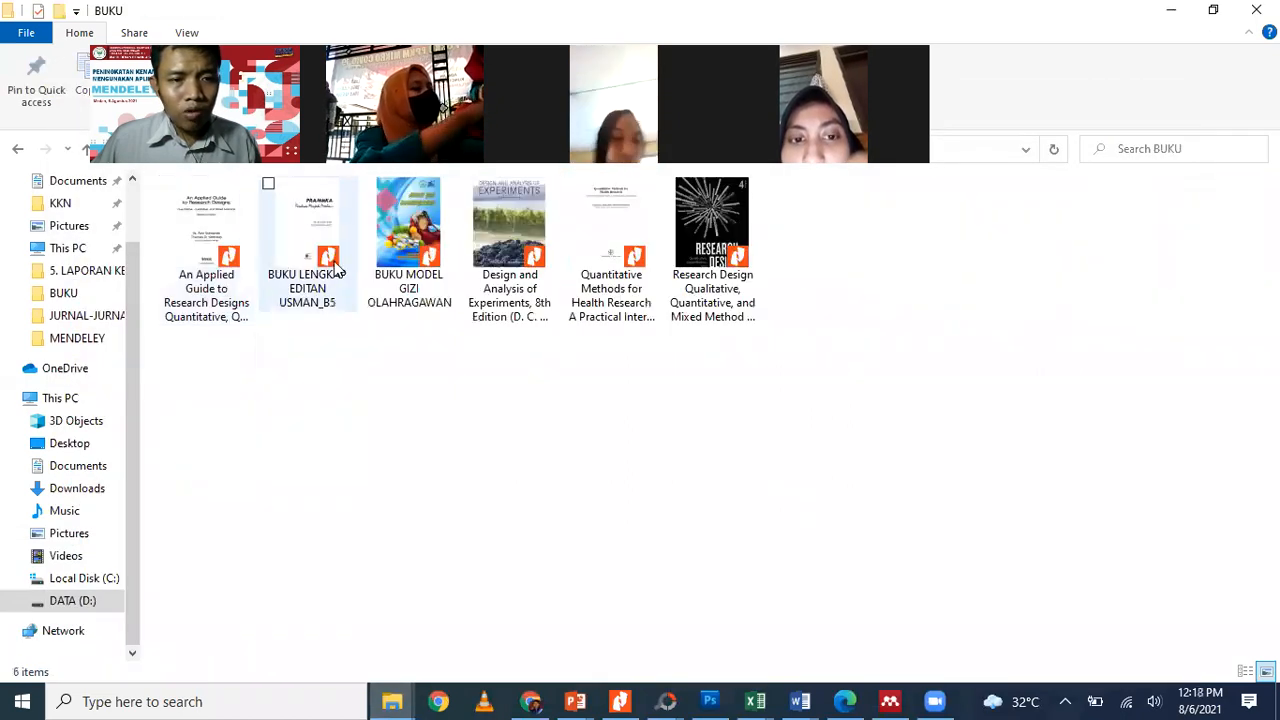
Add the Design and Analysis of Experiments, 8th Edition PDF from the BUKU folder to Mendeley's baru collection
{"action": "left_click", "coordinate": [500, 255]}
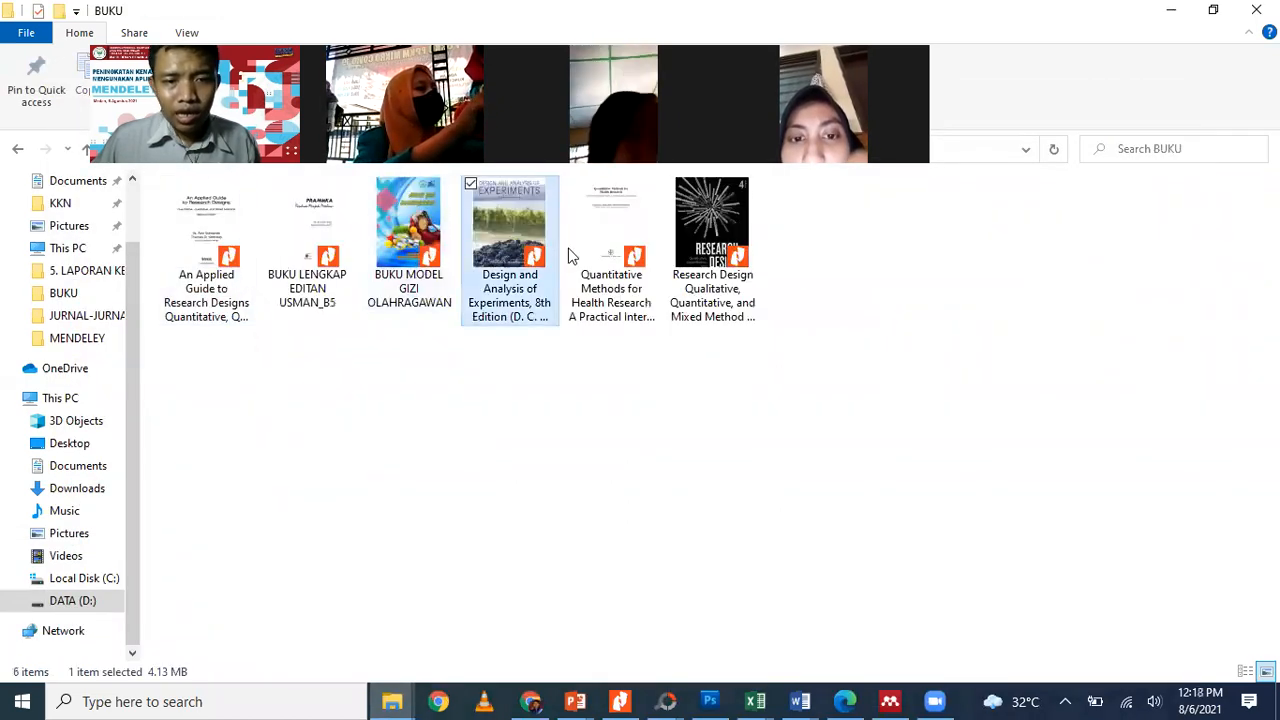
{"action": "left_click_drag", "start_coordinate": [555, 257], "coordinate": [790, 450]}
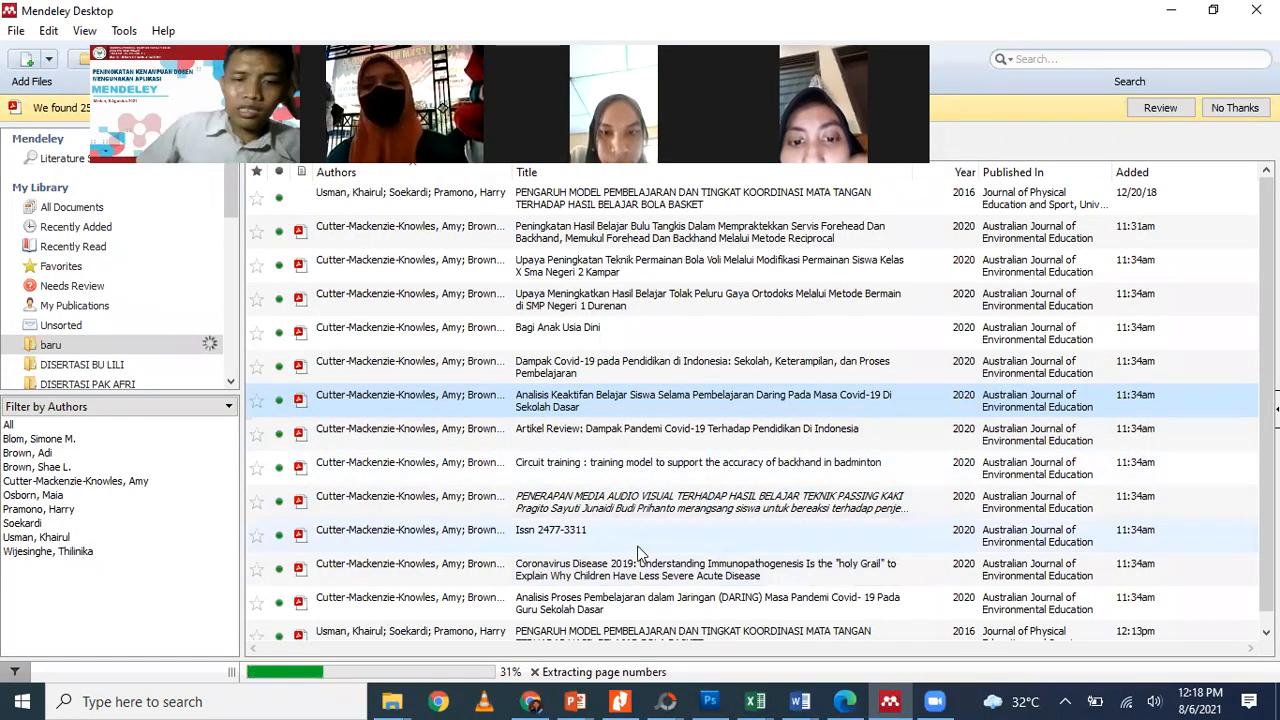
{"action": "scroll", "coordinate": [388, 453], "scroll_direction": "down", "scroll_amount": 1}
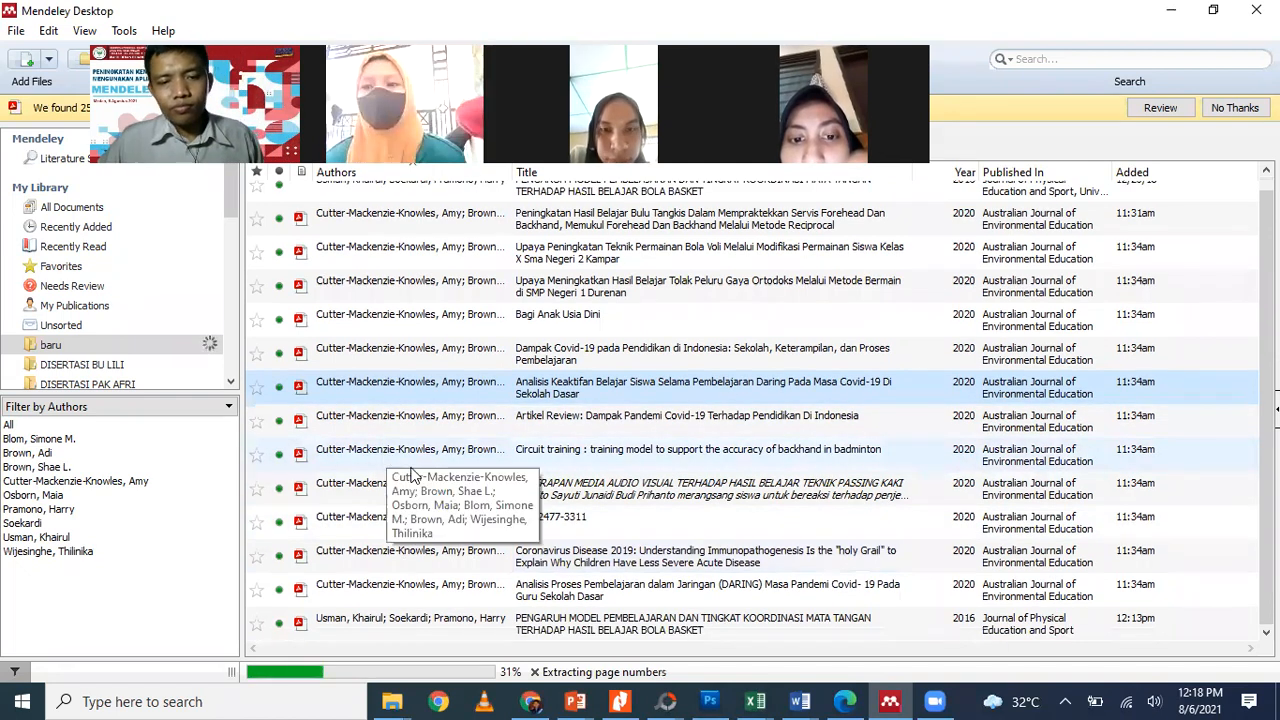
{"action": "scroll", "coordinate": [415, 478], "scroll_direction": "up", "scroll_amount": 1}
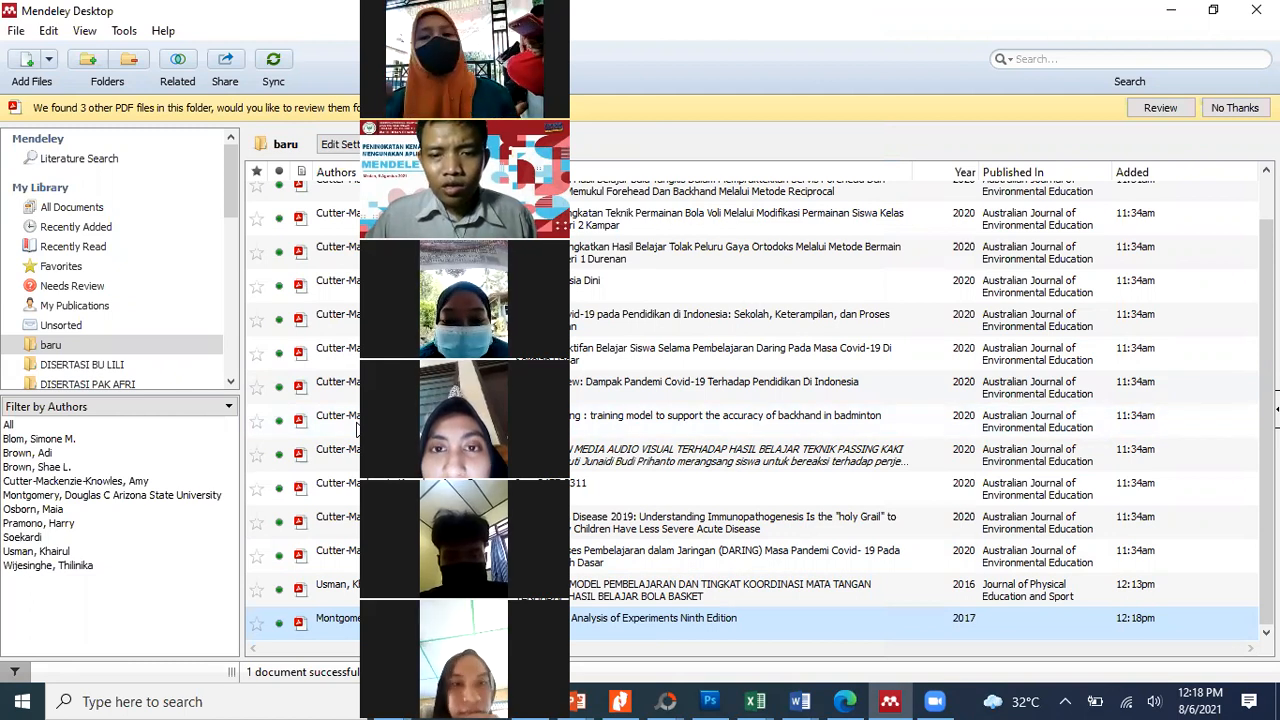
{"action": "left_click_drag", "start_coordinate": [390, 548], "coordinate": [839, 548]}
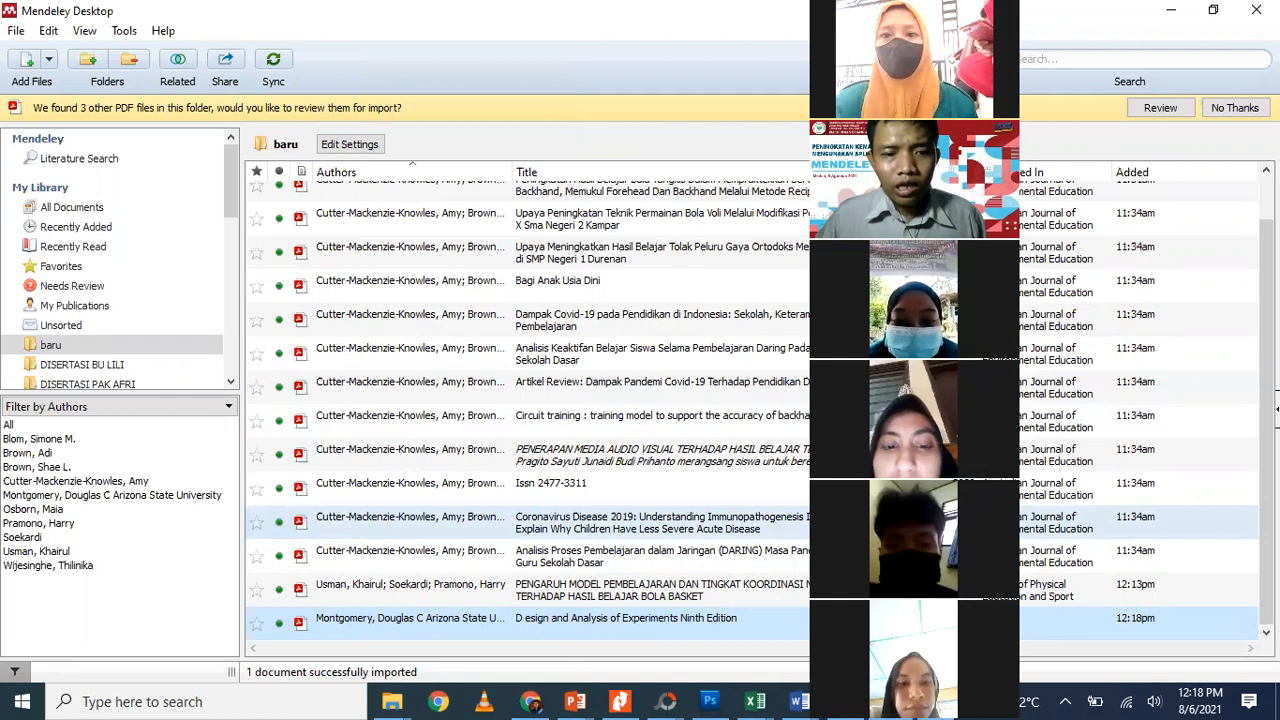
{"action": "left_click", "coordinate": [847, 101]}
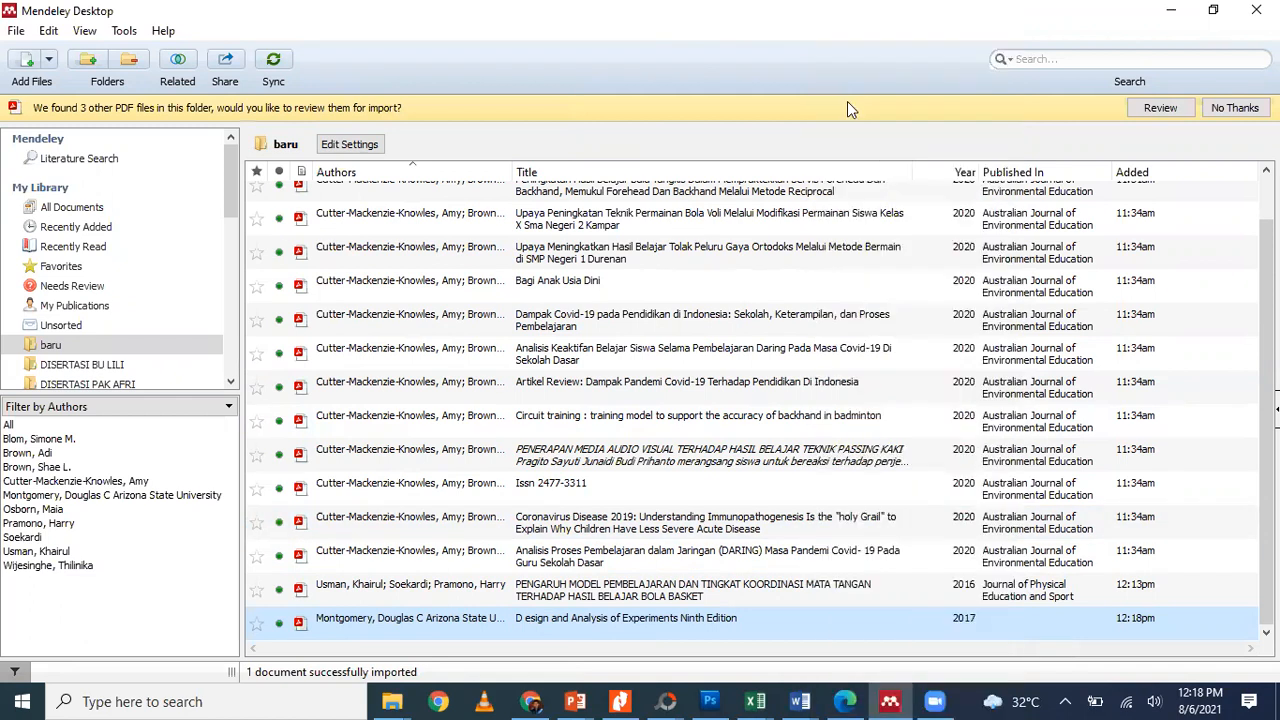
Switch to Chrome, maximize it and show the article's page on the Journal of Physical Education and Sports site
{"action": "left_click", "coordinate": [531, 701]}
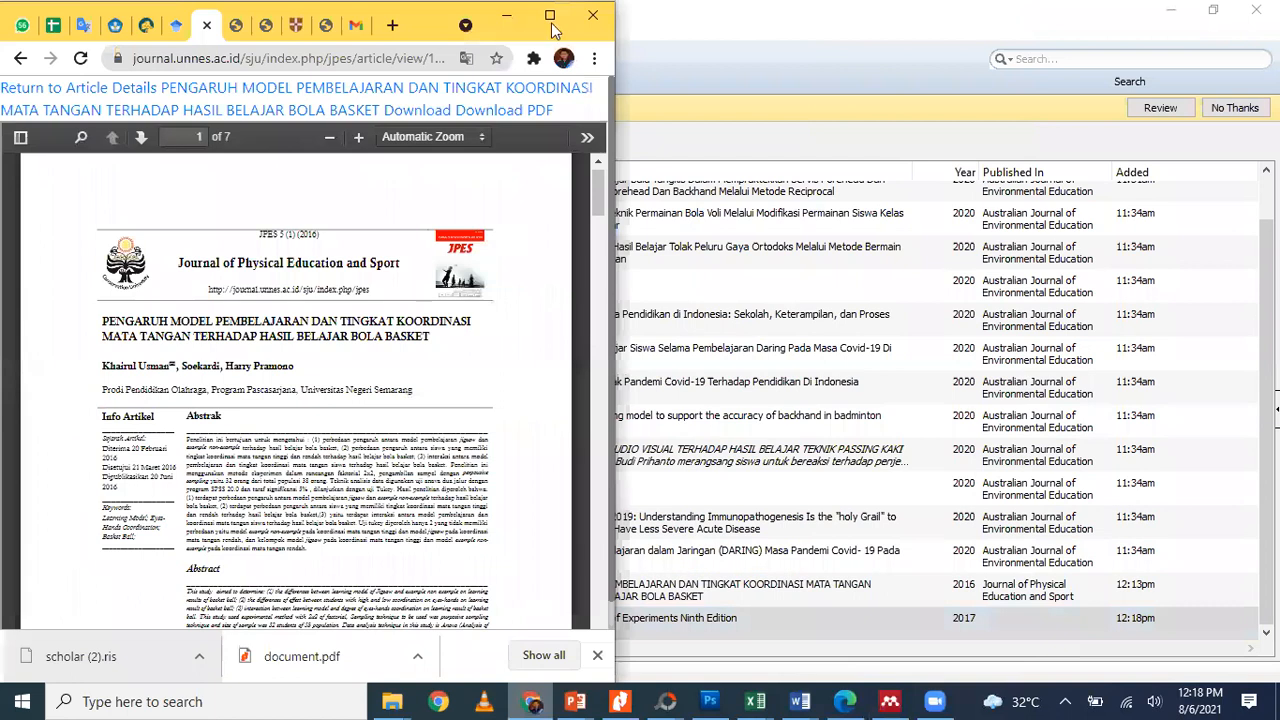
{"action": "left_click", "coordinate": [551, 18]}
{"action": "left_click", "coordinate": [462, 10]}
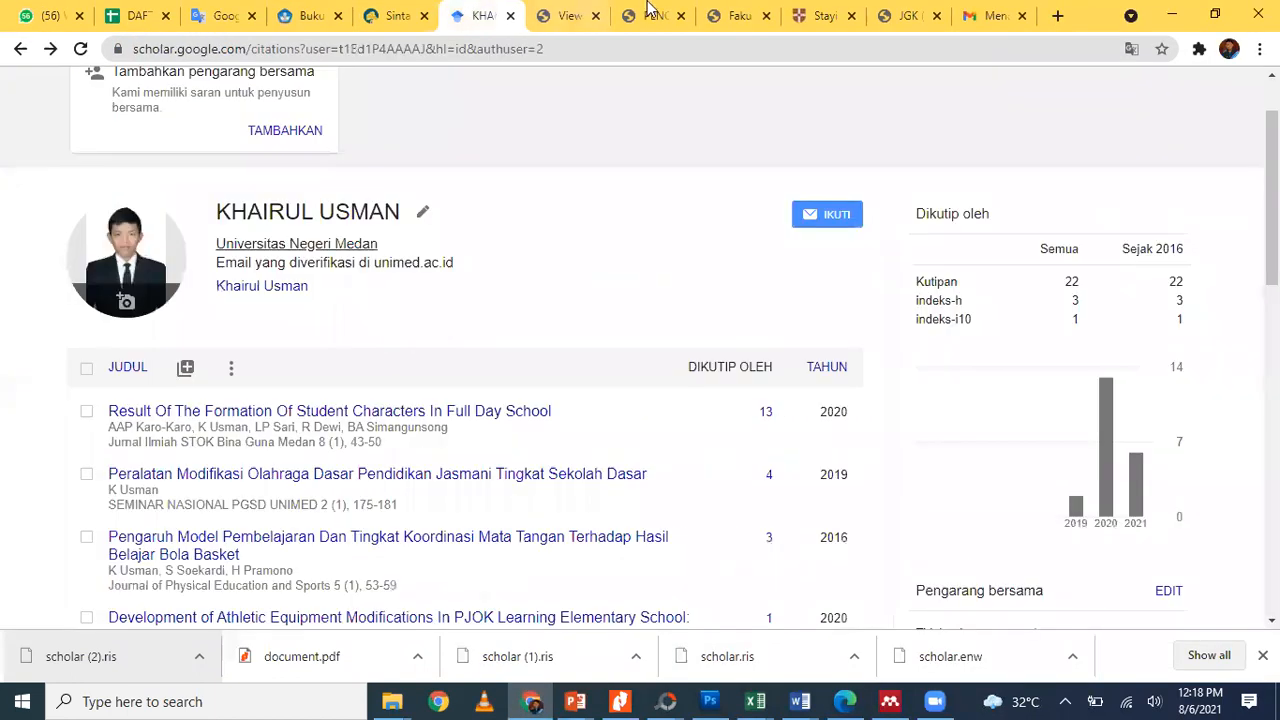
{"action": "left_click", "coordinate": [566, 15]}
{"action": "left_click", "coordinate": [650, 15]}
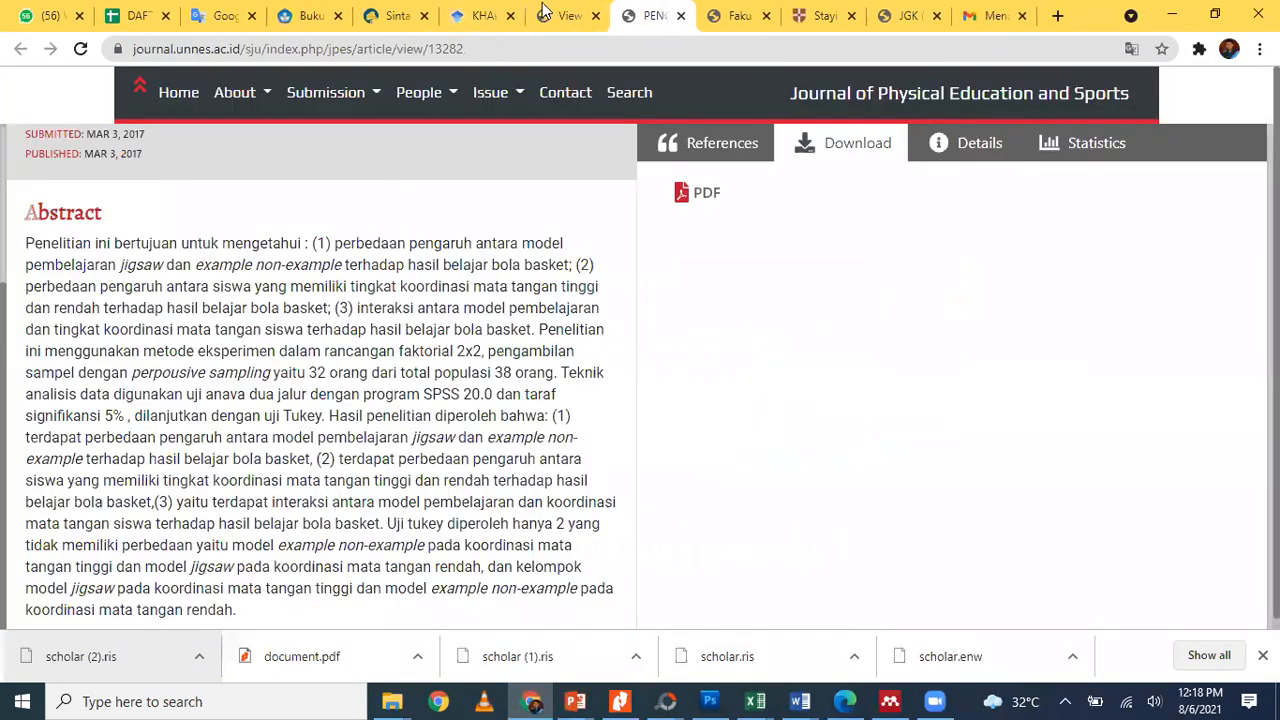
Show the Cambridge article page on staying with the traces and dismiss the feedback survey covering it
{"action": "left_click", "coordinate": [905, 14]}
{"action": "left_click", "coordinate": [828, 14]}
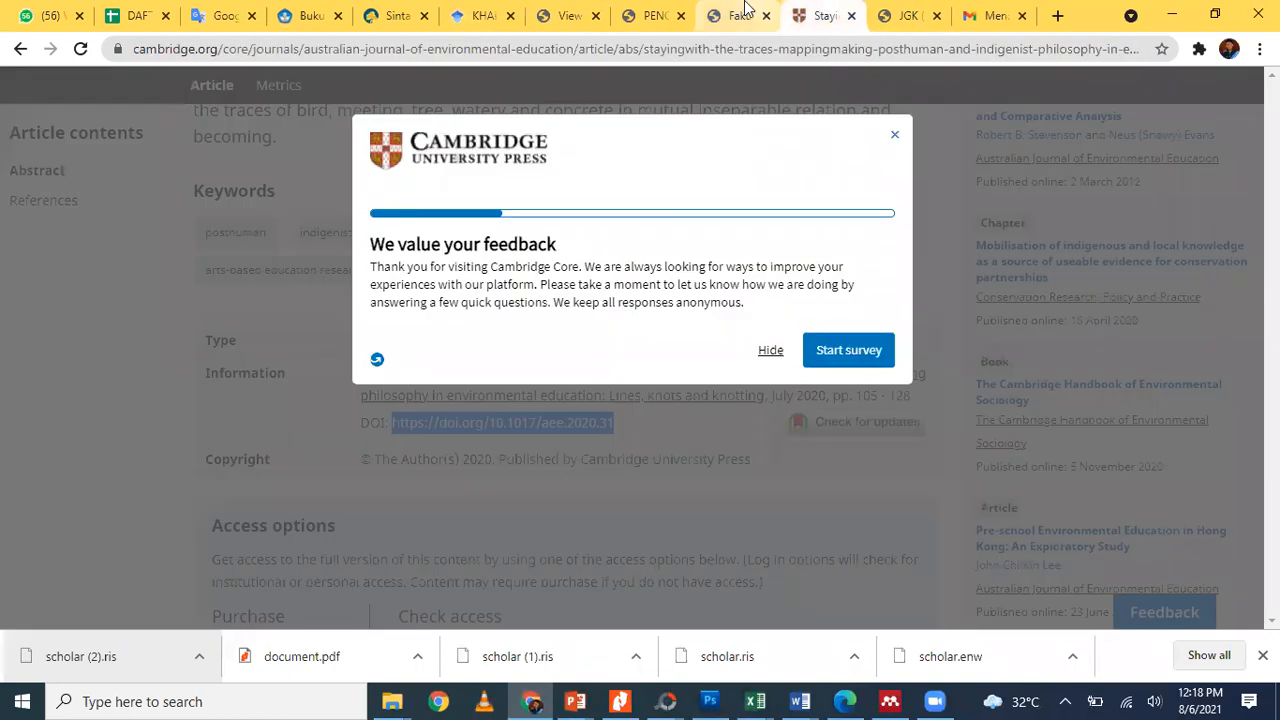
{"action": "left_click", "coordinate": [740, 15]}
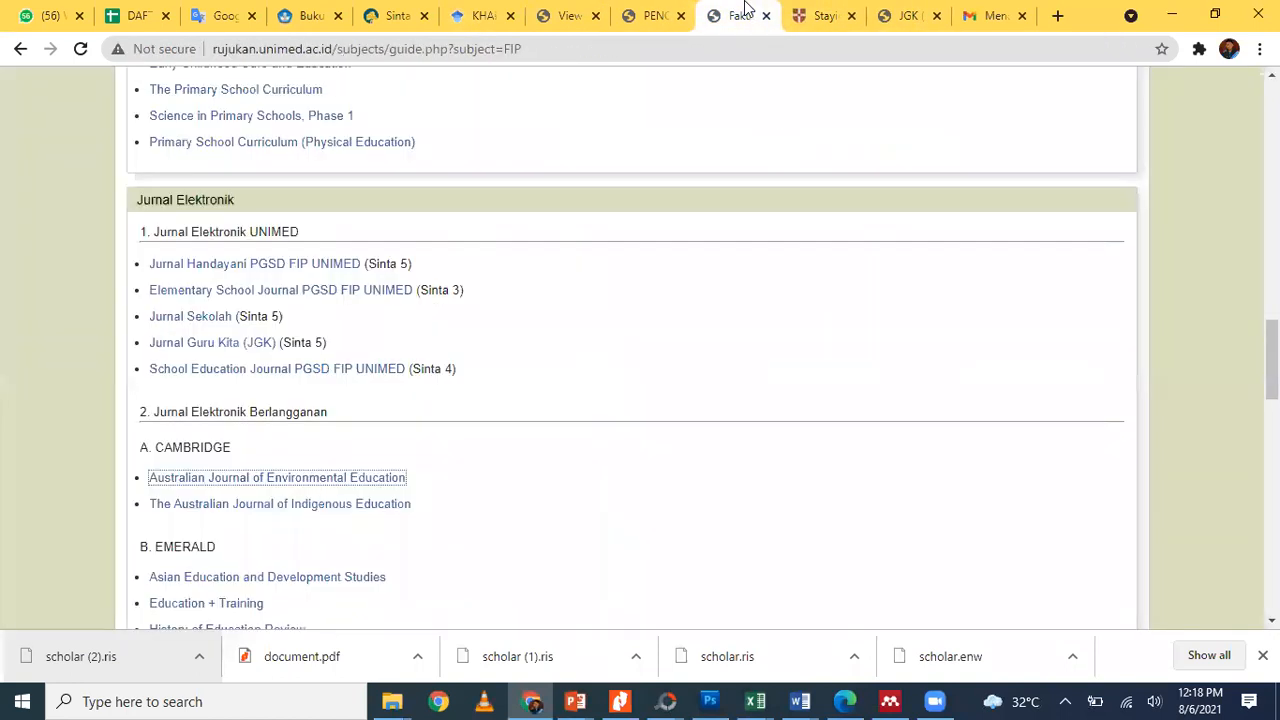
{"action": "left_click", "coordinate": [820, 16]}
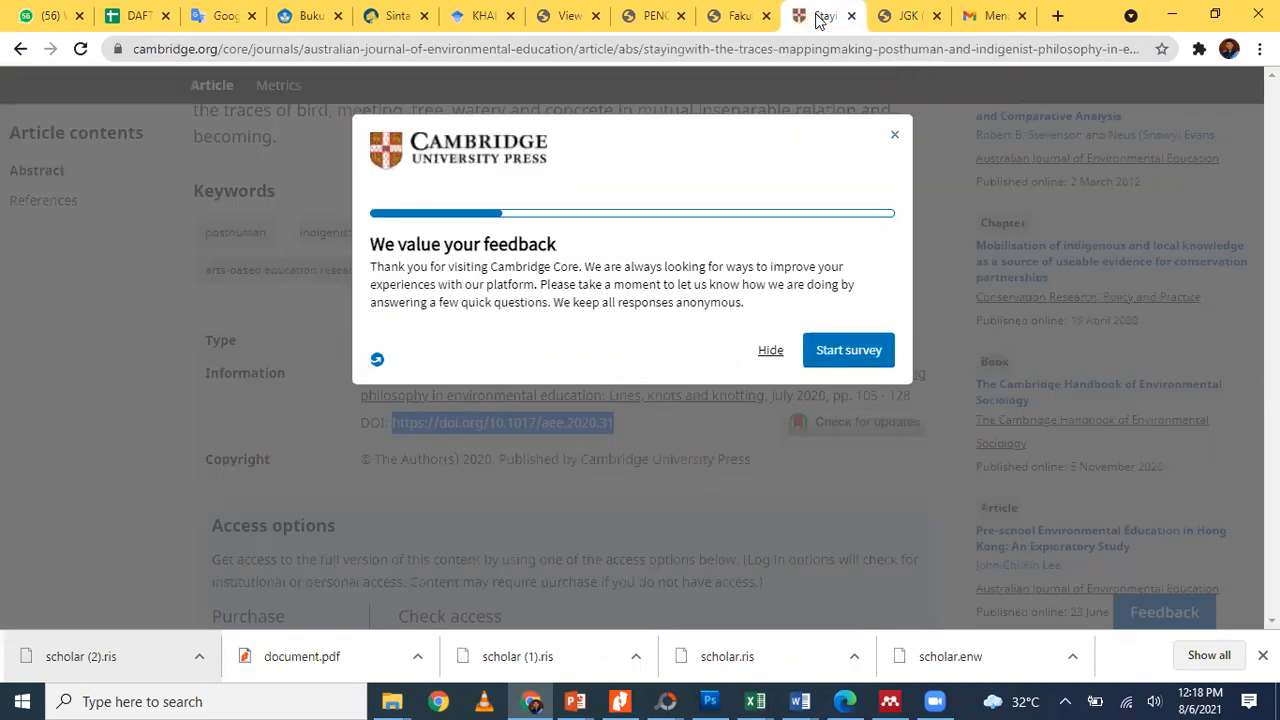
{"action": "left_click", "coordinate": [894, 137]}
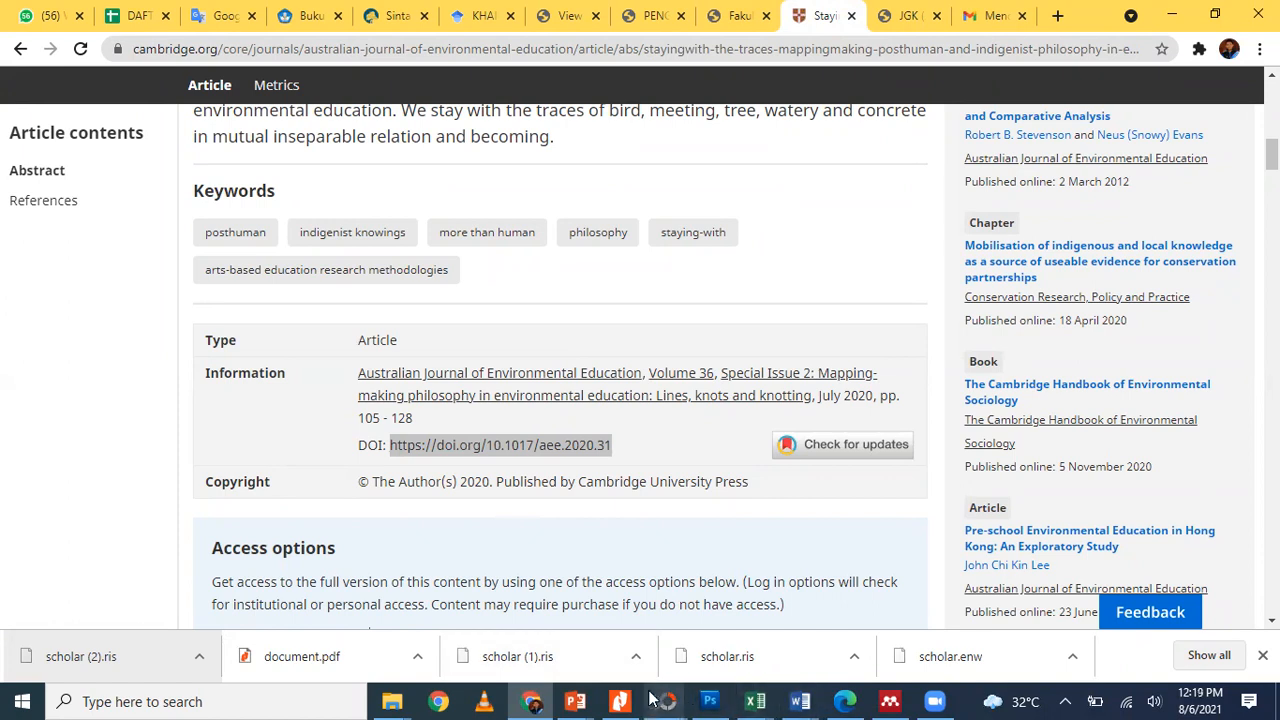
Switch to Mendeley, start a manual document entry in the baru collection and activate its DOI field
{"action": "left_click", "coordinate": [890, 701]}
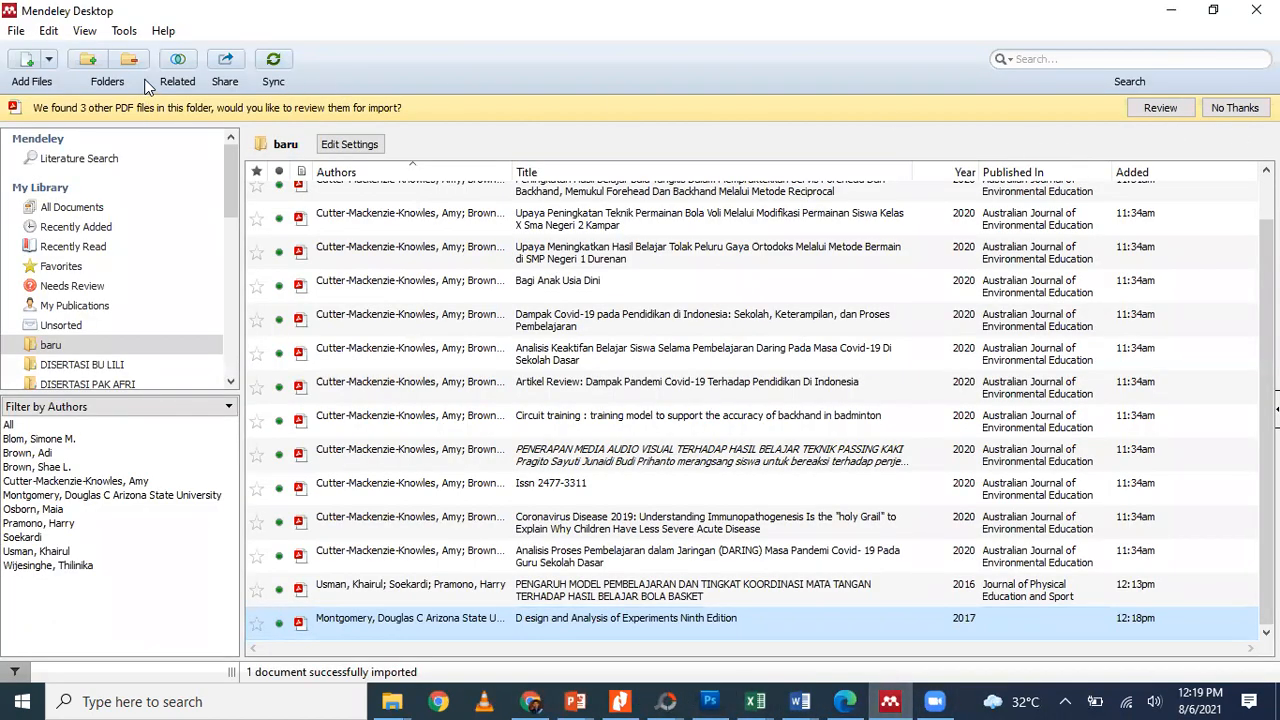
{"action": "left_click", "coordinate": [49, 59]}
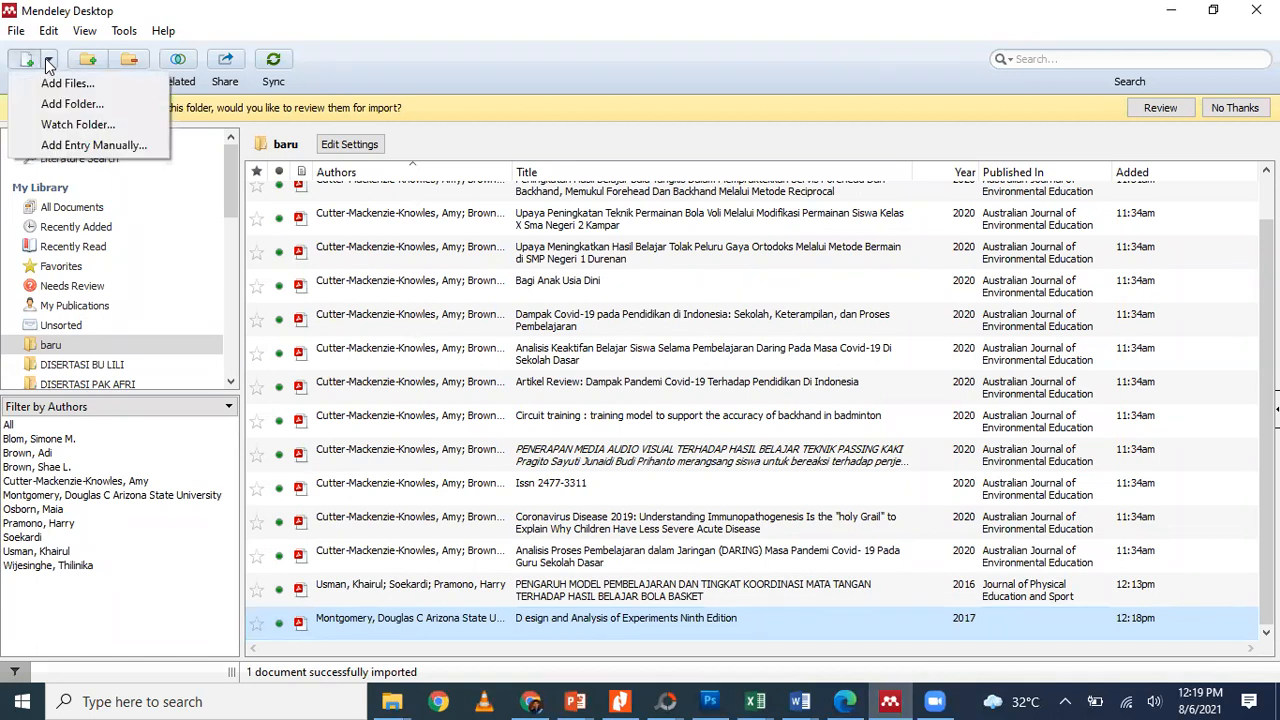
{"action": "left_click", "coordinate": [72, 146]}
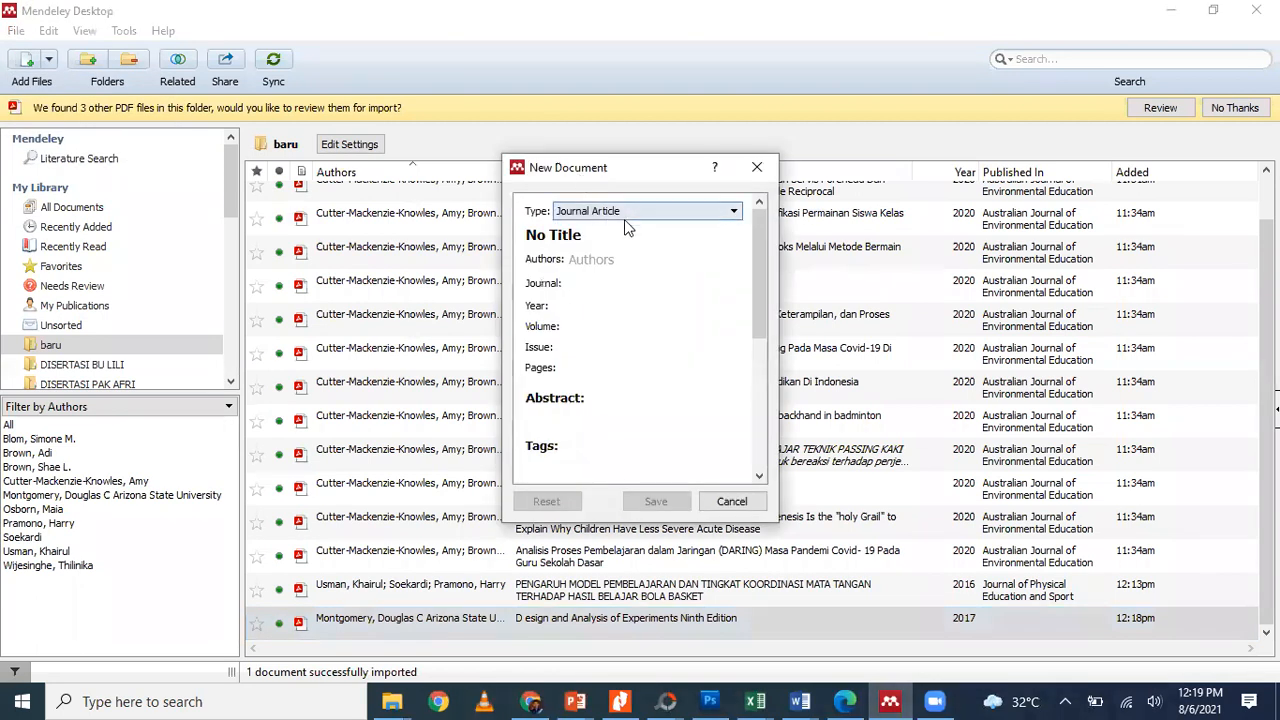
{"action": "scroll", "coordinate": [596, 392], "scroll_direction": "down", "scroll_amount": 3}
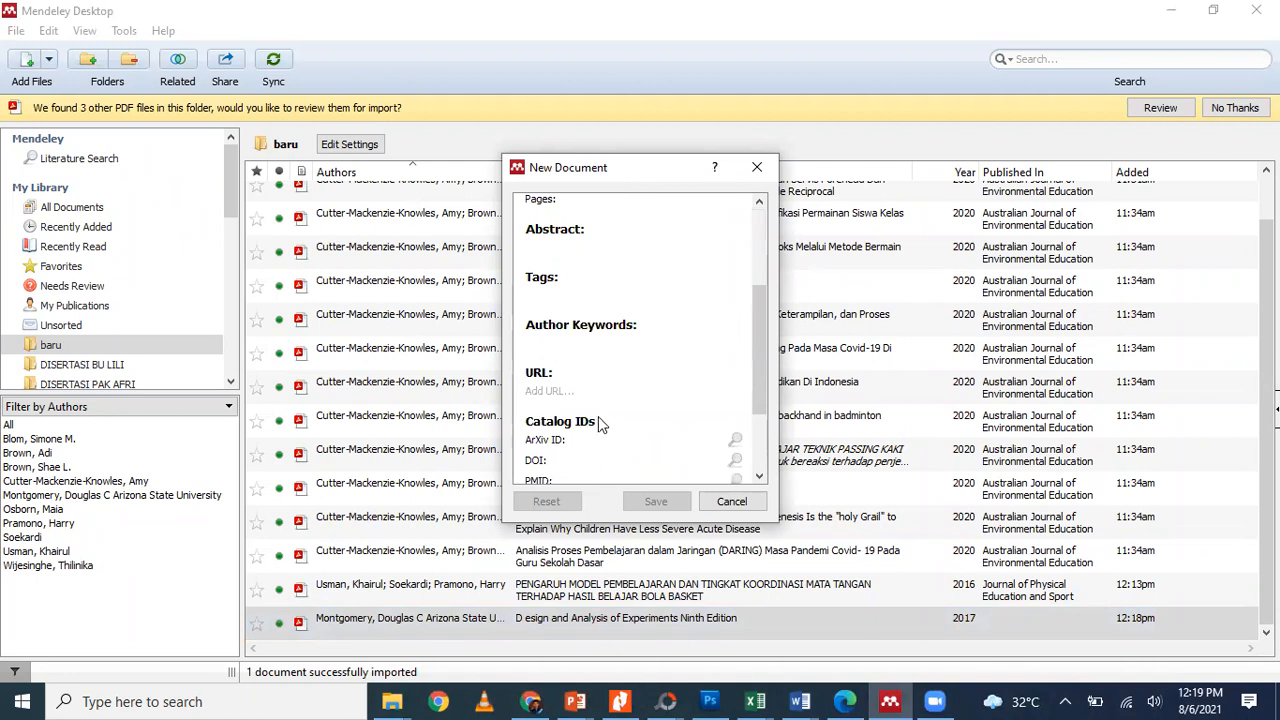
{"action": "scroll", "coordinate": [598, 420], "scroll_direction": "down", "scroll_amount": 2}
{"action": "left_click", "coordinate": [582, 348]}
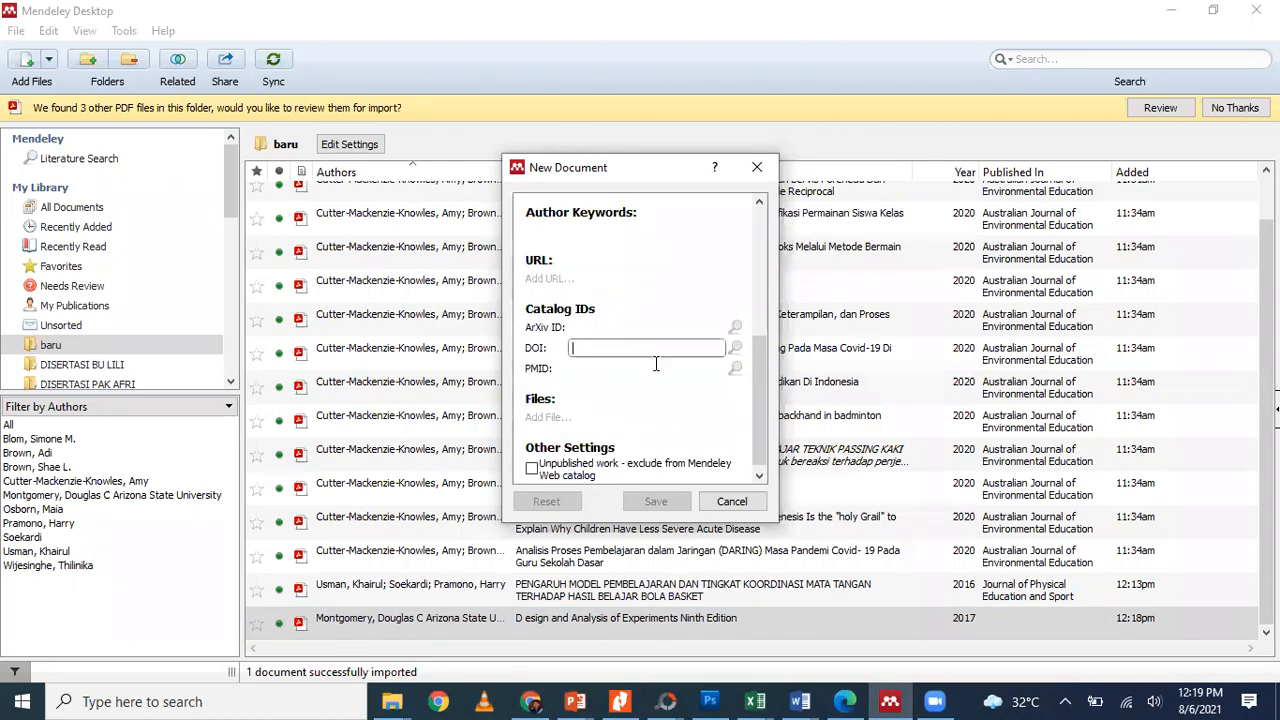
{"action": "left_click", "coordinate": [541, 699]}
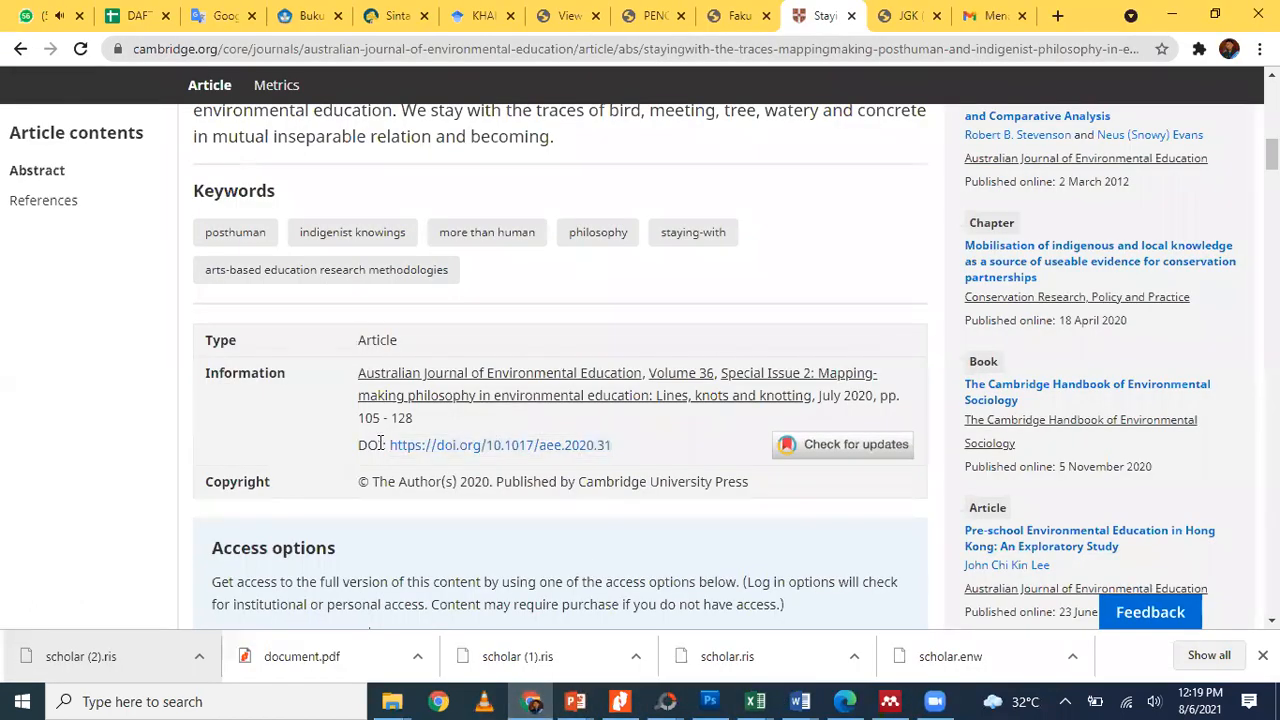
{"action": "left_click_drag", "start_coordinate": [618, 447], "coordinate": [386, 455]}
{"action": "key", "text": "ctrl+c"}
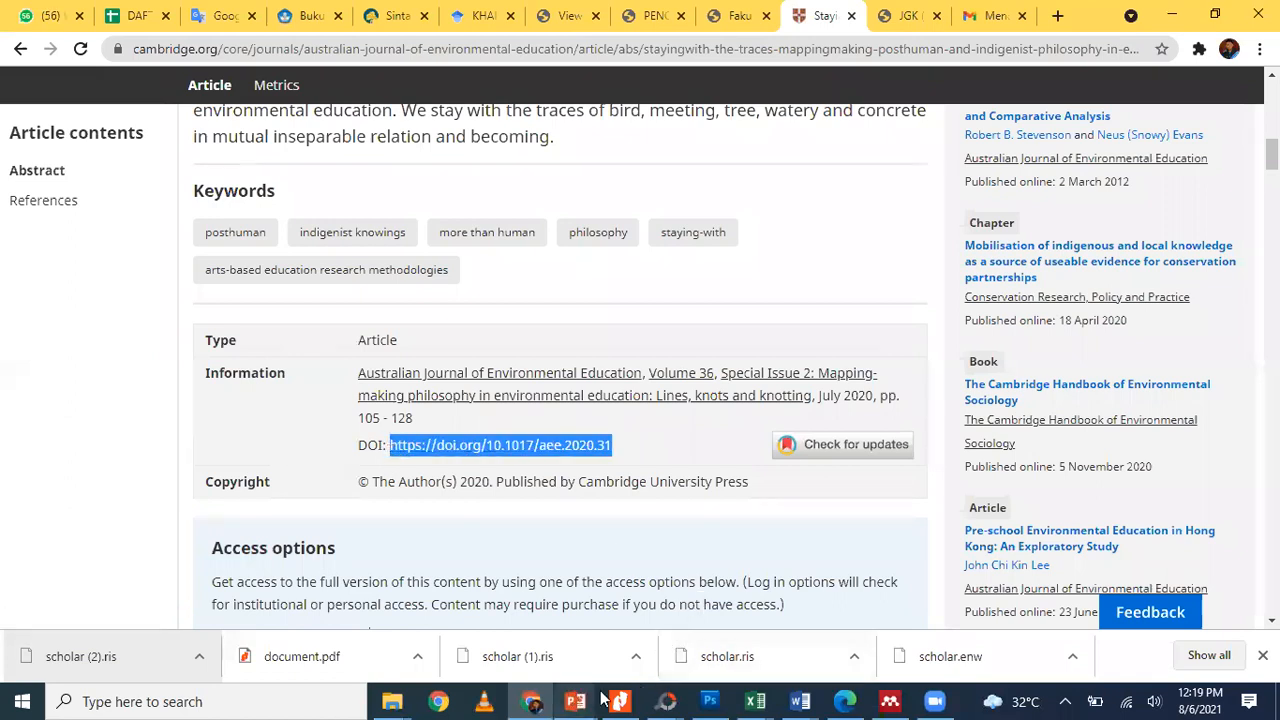
{"action": "left_click", "coordinate": [890, 701]}
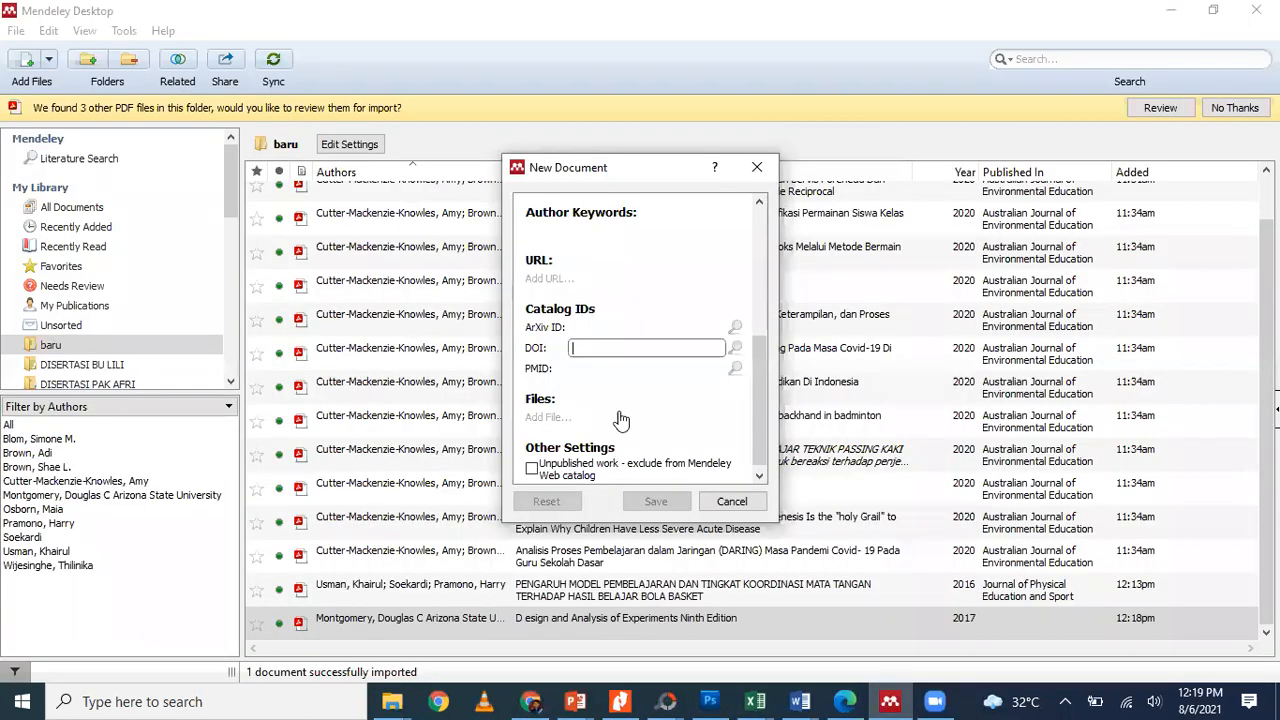
{"action": "key", "text": "ctrl+v"}
Retrieve the article's bibliographic details from the entered DOI and save the new journal article entry
{"action": "left_click", "coordinate": [736, 350]}
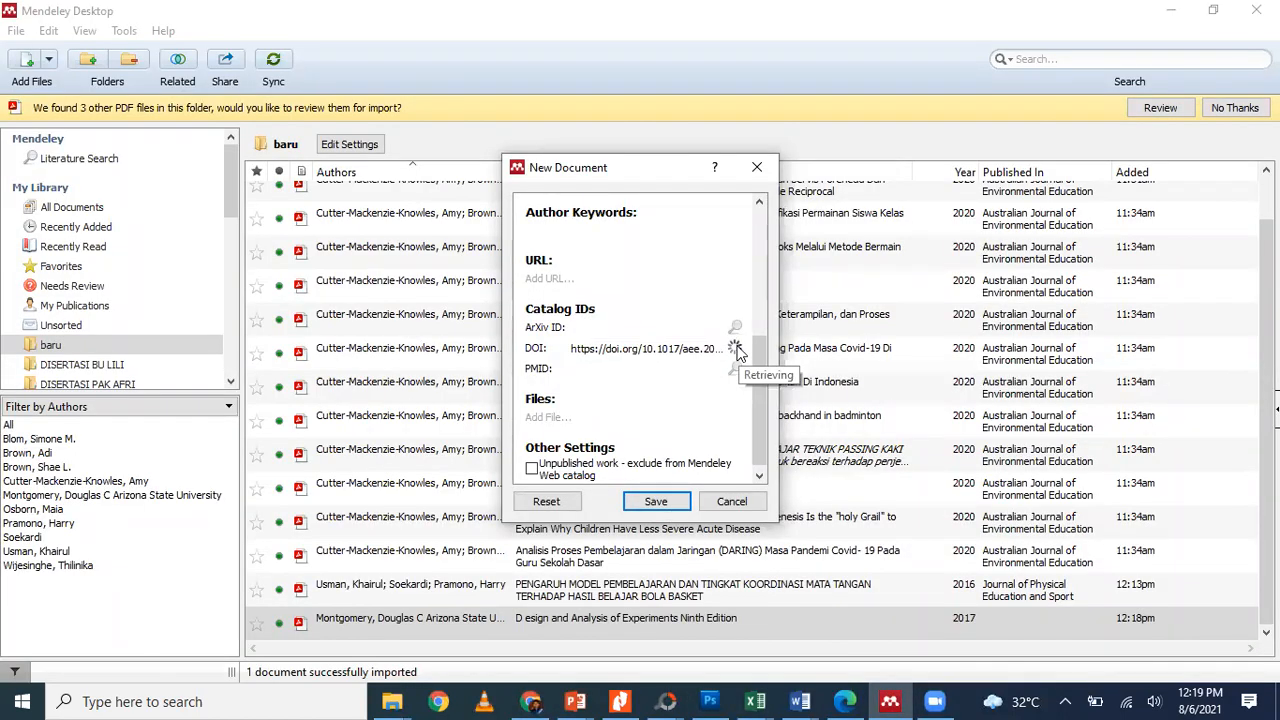
{"action": "scroll", "coordinate": [740, 353], "scroll_direction": "up", "scroll_amount": 10}
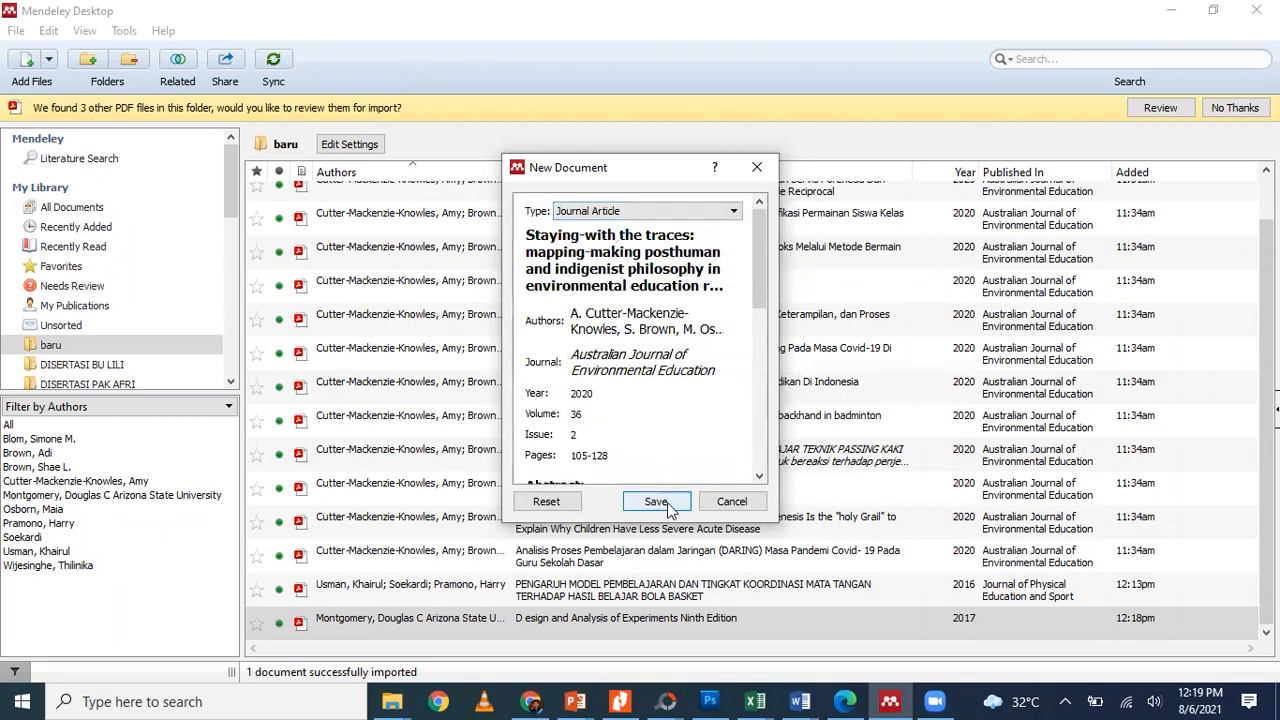
{"action": "left_click", "coordinate": [656, 502]}
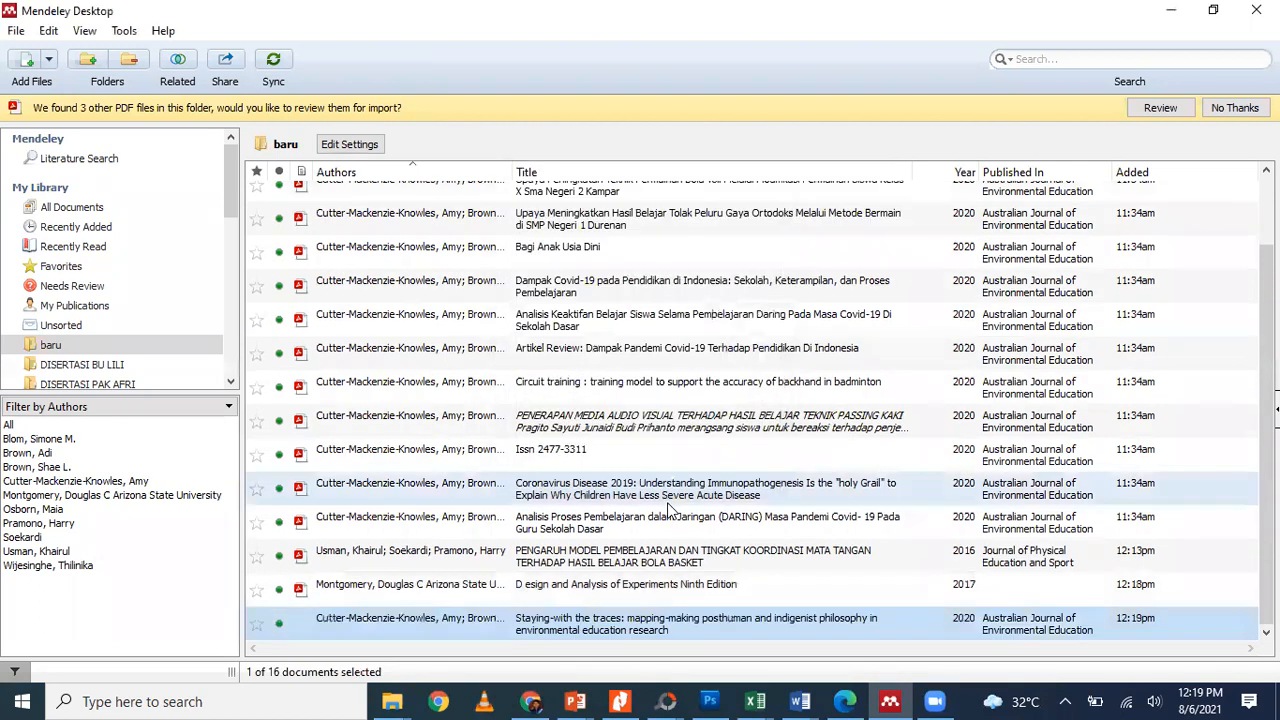
Minimize the open windows, bring Mendeley back up and switch to the 10. BAB I document in Word
{"action": "left_click", "coordinate": [1171, 10]}
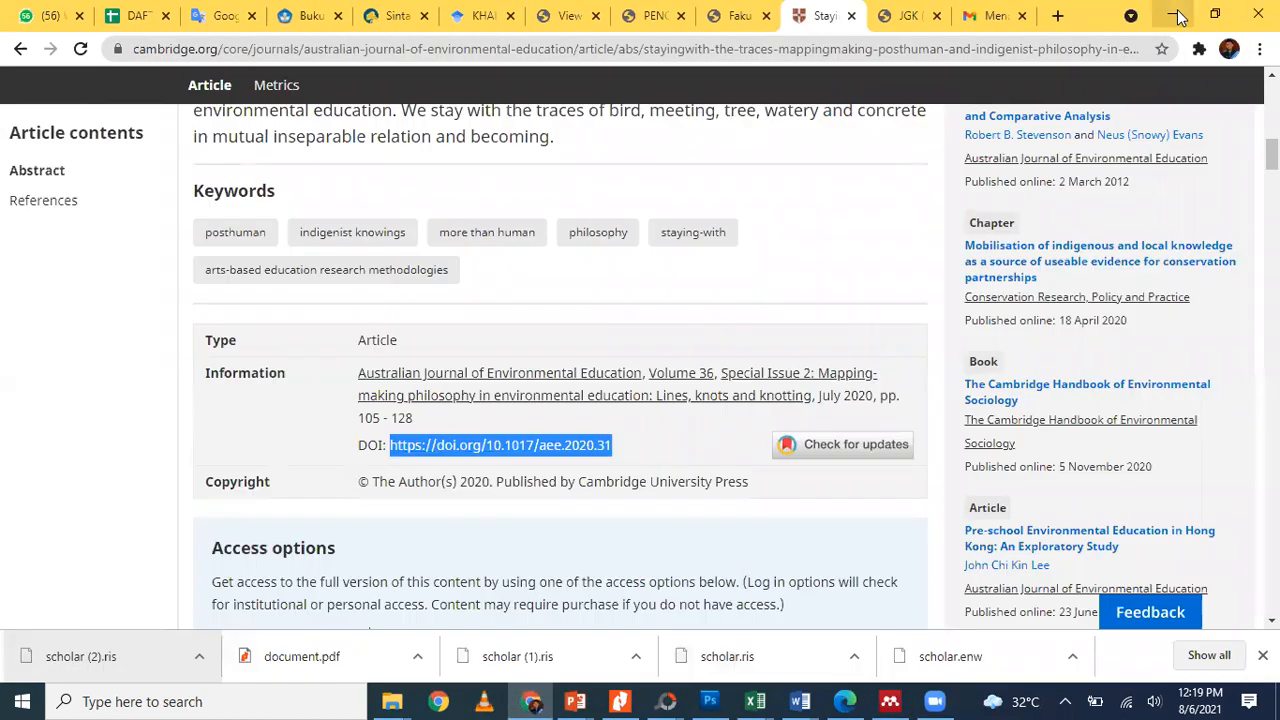
{"action": "left_click", "coordinate": [1172, 10]}
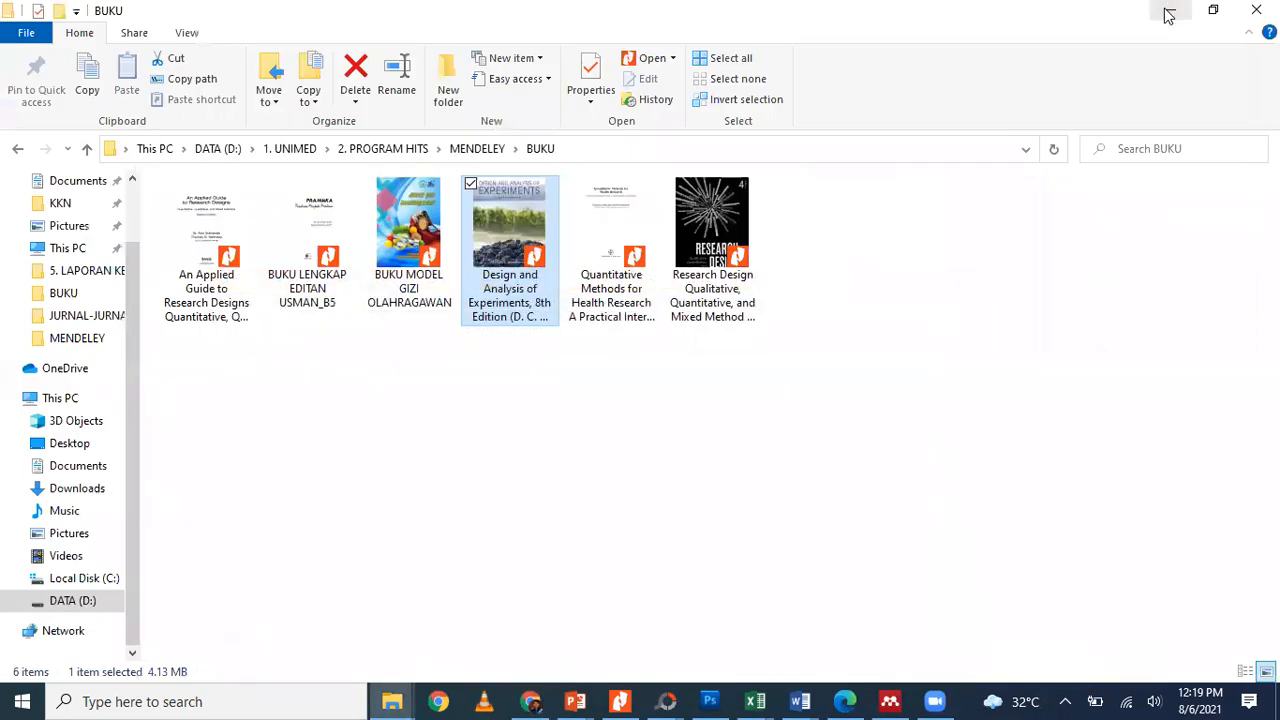
{"action": "left_click", "coordinate": [1167, 10]}
{"action": "left_click", "coordinate": [1167, 12]}
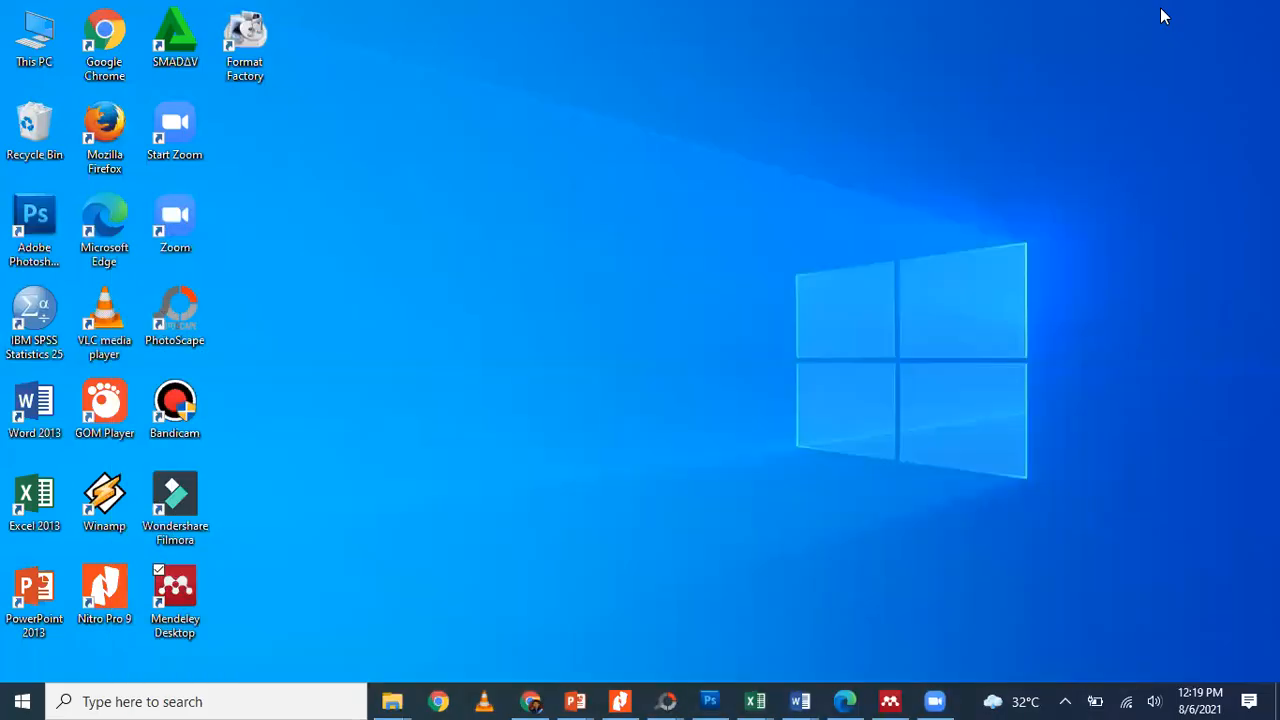
{"action": "left_click", "coordinate": [890, 700]}
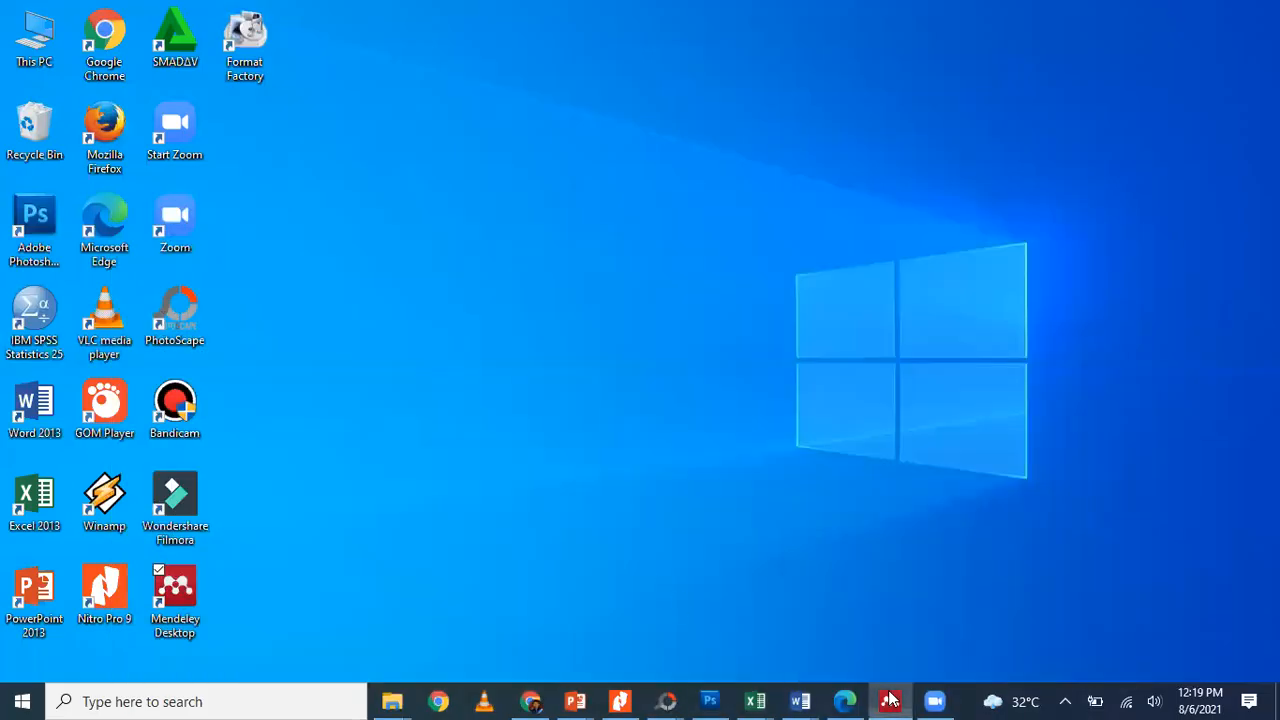
{"action": "mouse_move", "coordinate": [800, 701]}
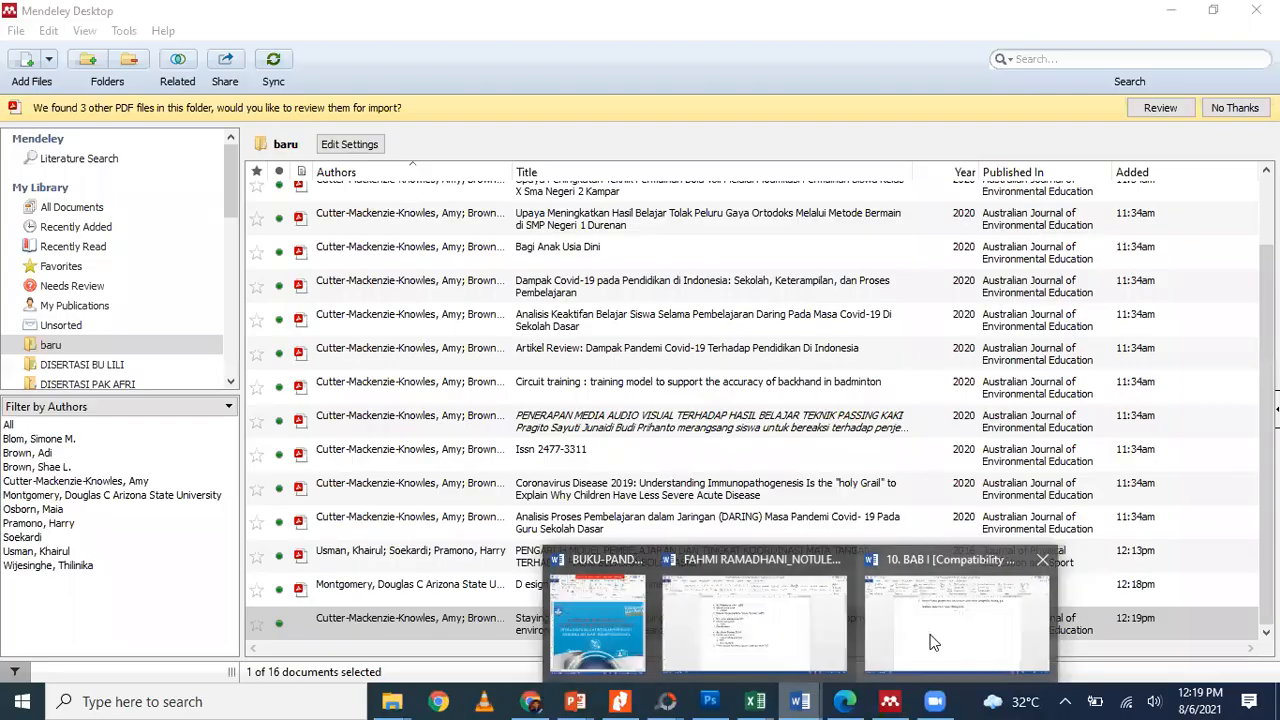
{"action": "left_click", "coordinate": [930, 636]}
Remove and reapply bold on the text from "Salah satu aspek penting" to "kesehatan tubuh" in the Latar Belakang Masalah section
{"action": "left_click_drag", "start_coordinate": [1272, 581], "coordinate": [1272, 156]}
{"action": "scroll", "coordinate": [820, 415], "scroll_direction": "down", "scroll_amount": 3}
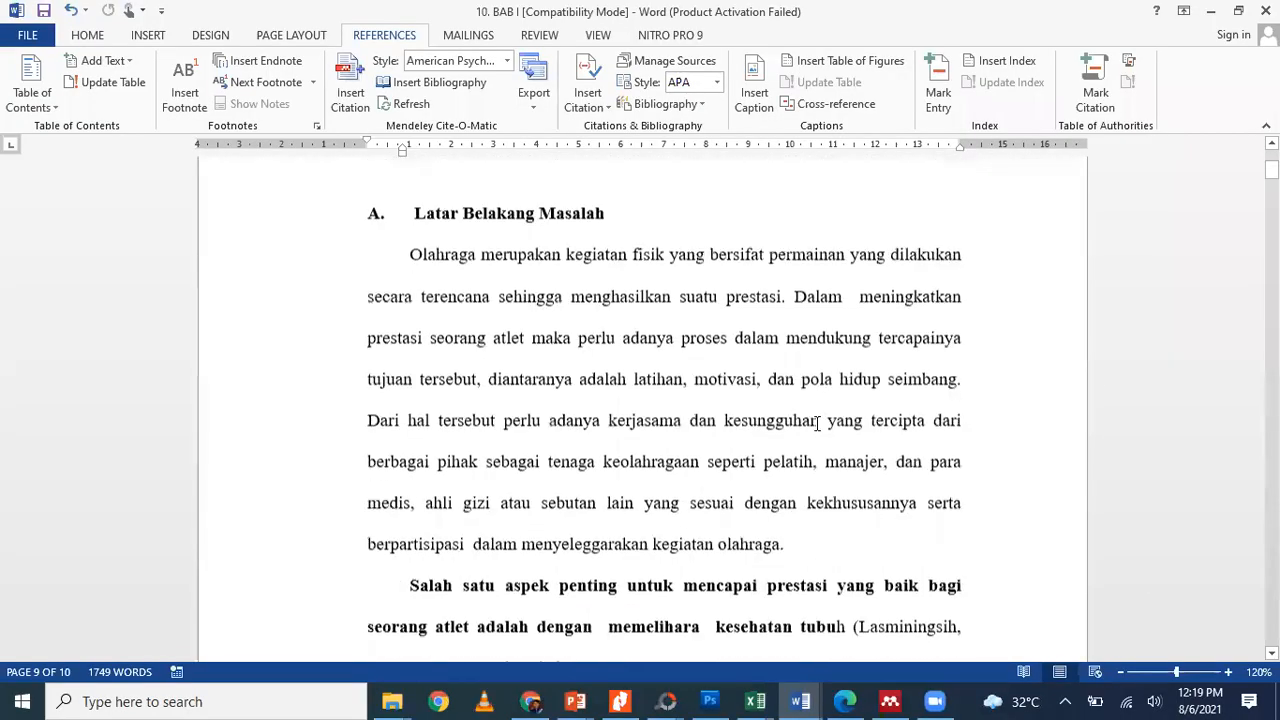
{"action": "scroll", "coordinate": [818, 423], "scroll_direction": "down", "scroll_amount": 4}
{"action": "scroll", "coordinate": [404, 352], "scroll_direction": "down", "scroll_amount": 1}
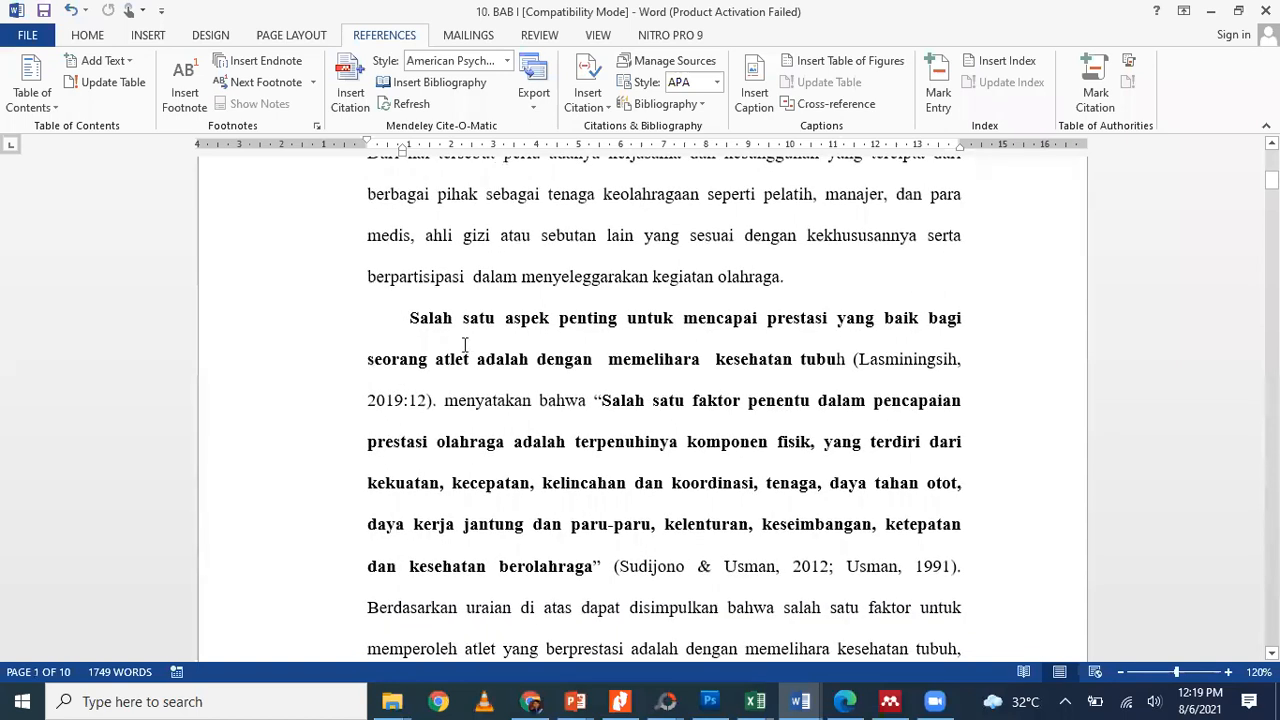
{"action": "scroll", "coordinate": [598, 350], "scroll_direction": "up", "scroll_amount": 5}
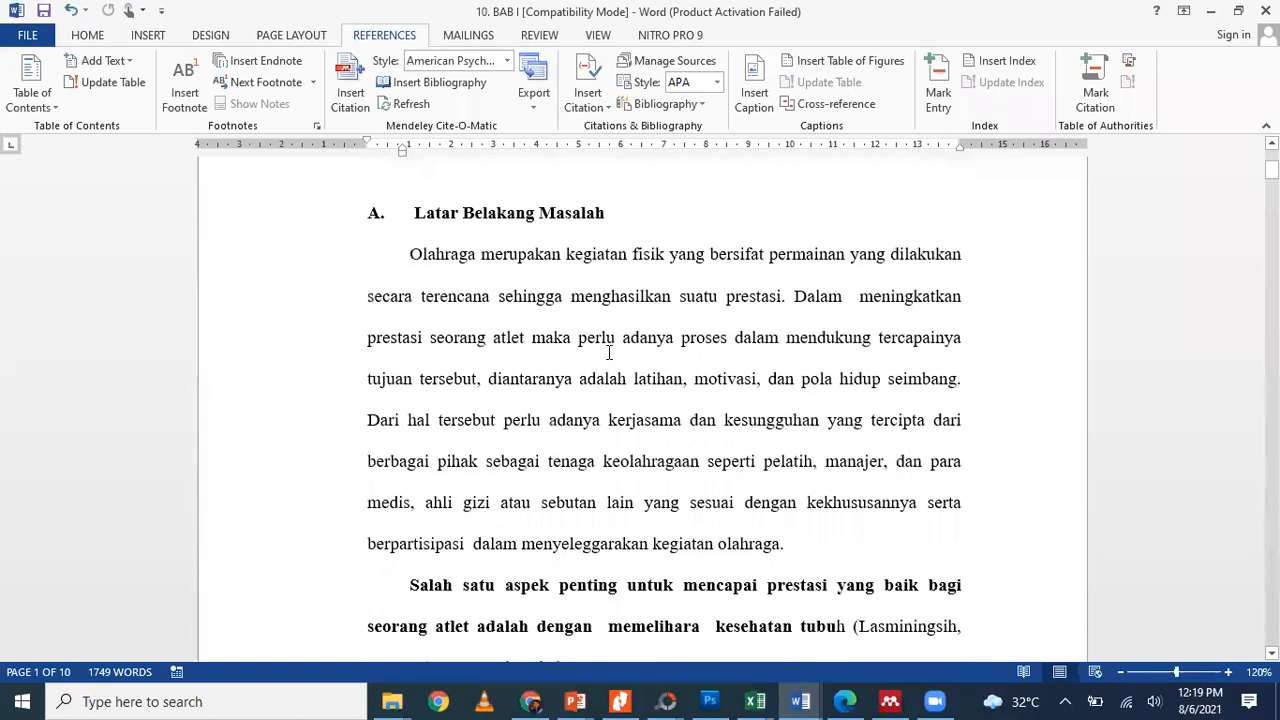
{"action": "scroll", "coordinate": [608, 352], "scroll_direction": "down", "scroll_amount": 4}
{"action": "left_click_drag", "start_coordinate": [410, 371], "coordinate": [845, 418]}
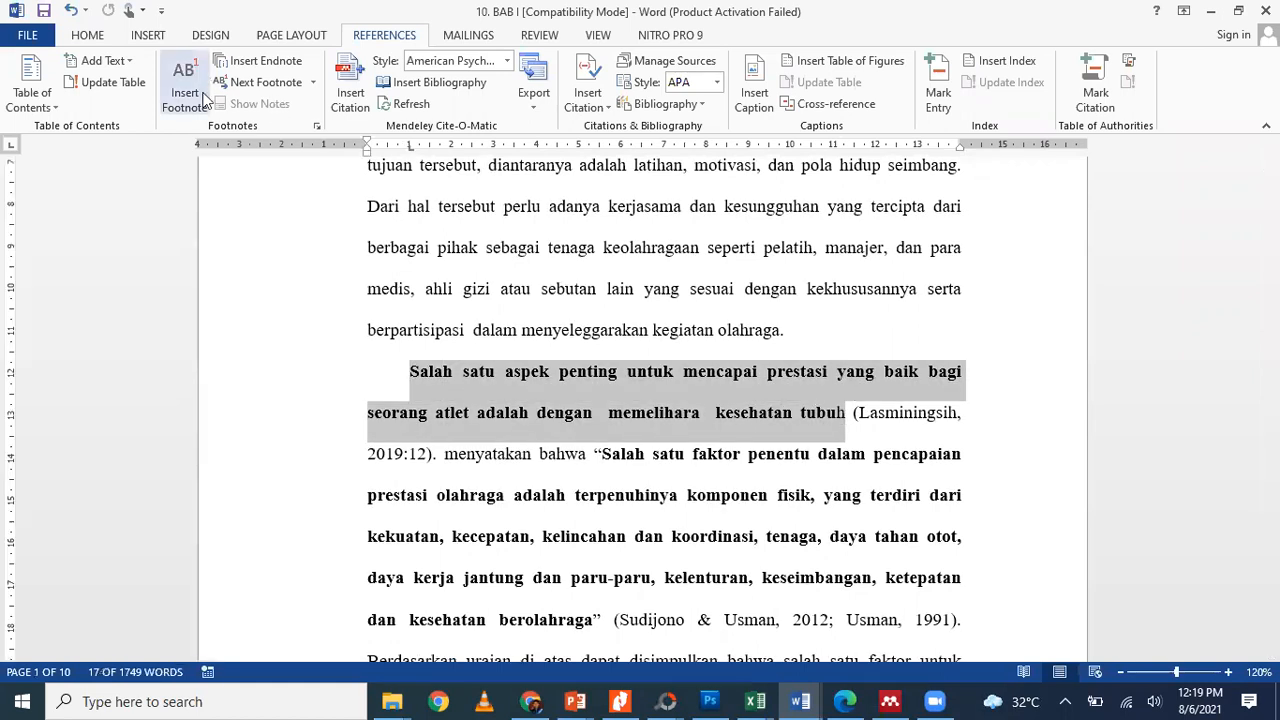
{"action": "left_click", "coordinate": [89, 37]}
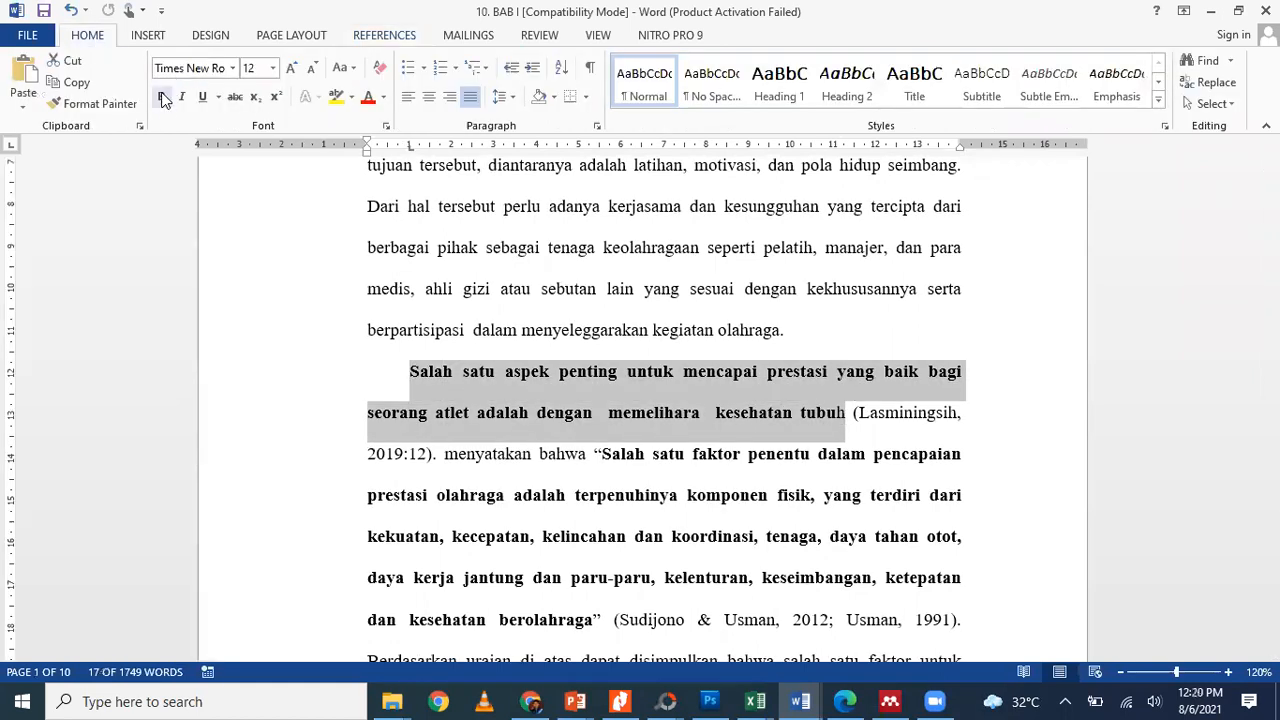
{"action": "left_click", "coordinate": [162, 97]}
{"action": "left_click", "coordinate": [858, 413]}
{"action": "left_click_drag", "start_coordinate": [410, 371], "coordinate": [753, 412]}
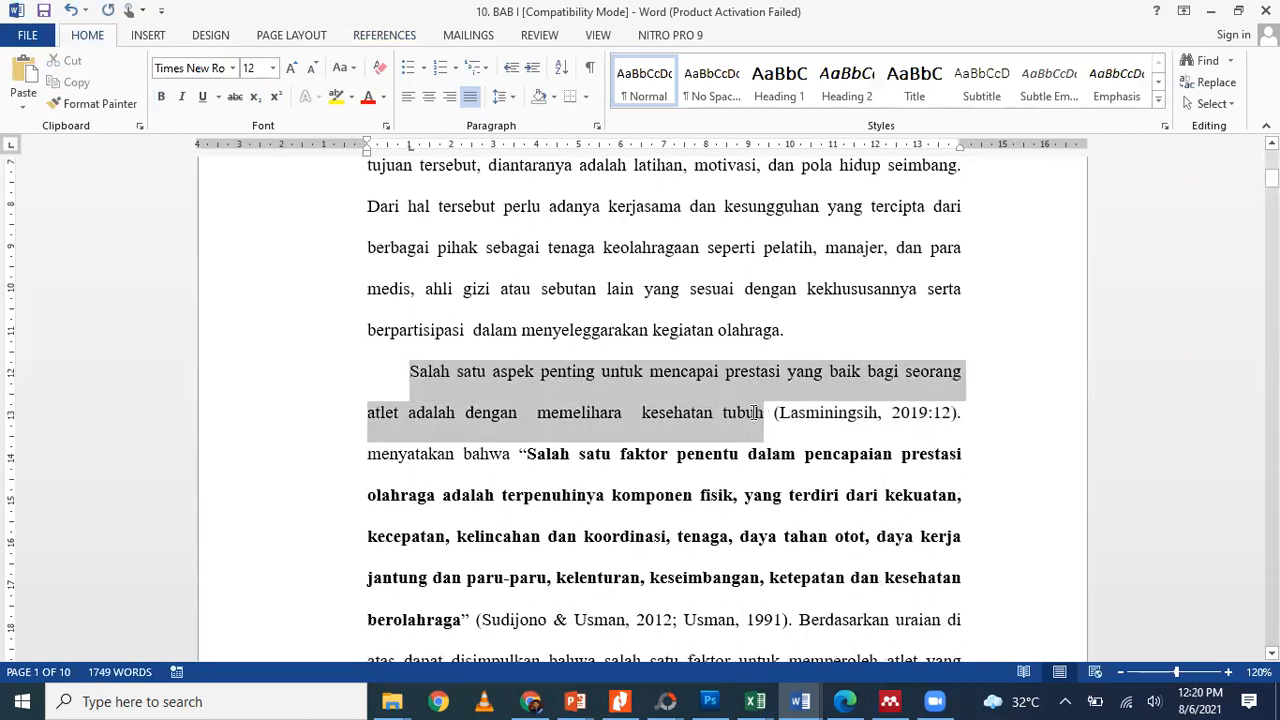
{"action": "left_click", "coordinate": [162, 97]}
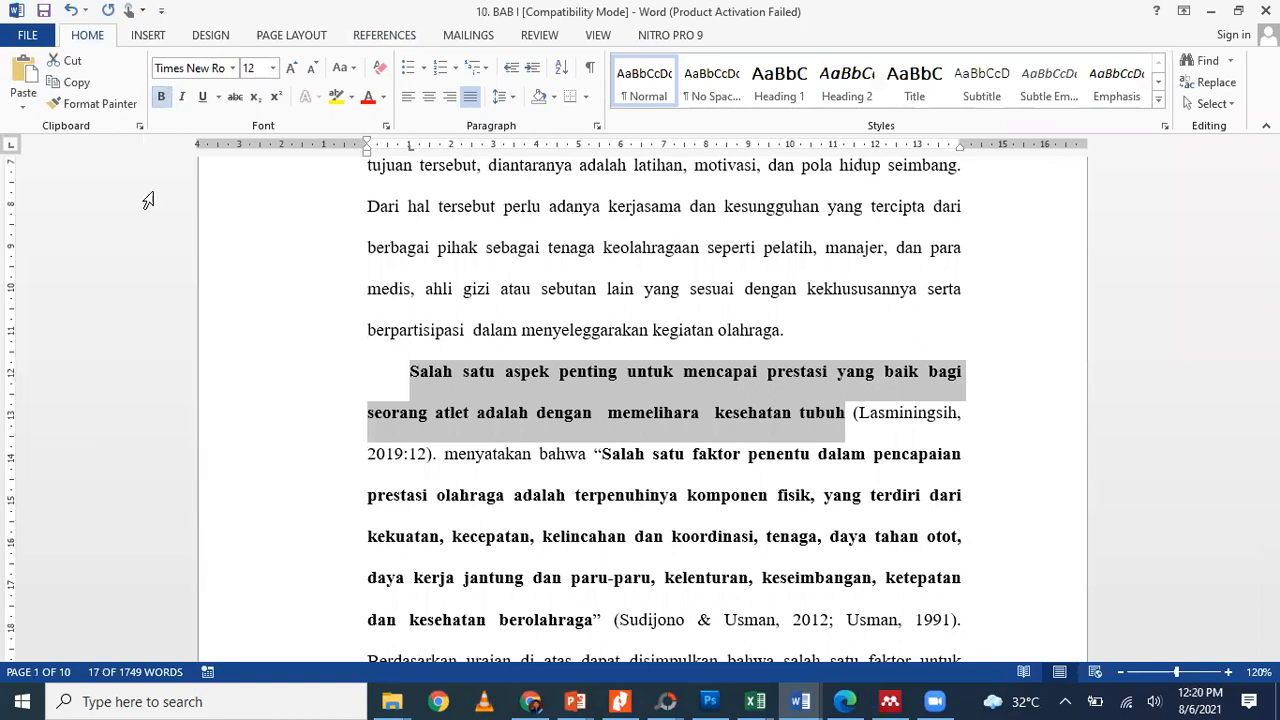
Delete the existing 2019:12 citation that follows "kesehatan tubuh", keeping the full stop
{"action": "left_click", "coordinate": [431, 457]}
{"action": "key", "text": "BackSpace"}
{"action": "key", "text": "BackSpace"}
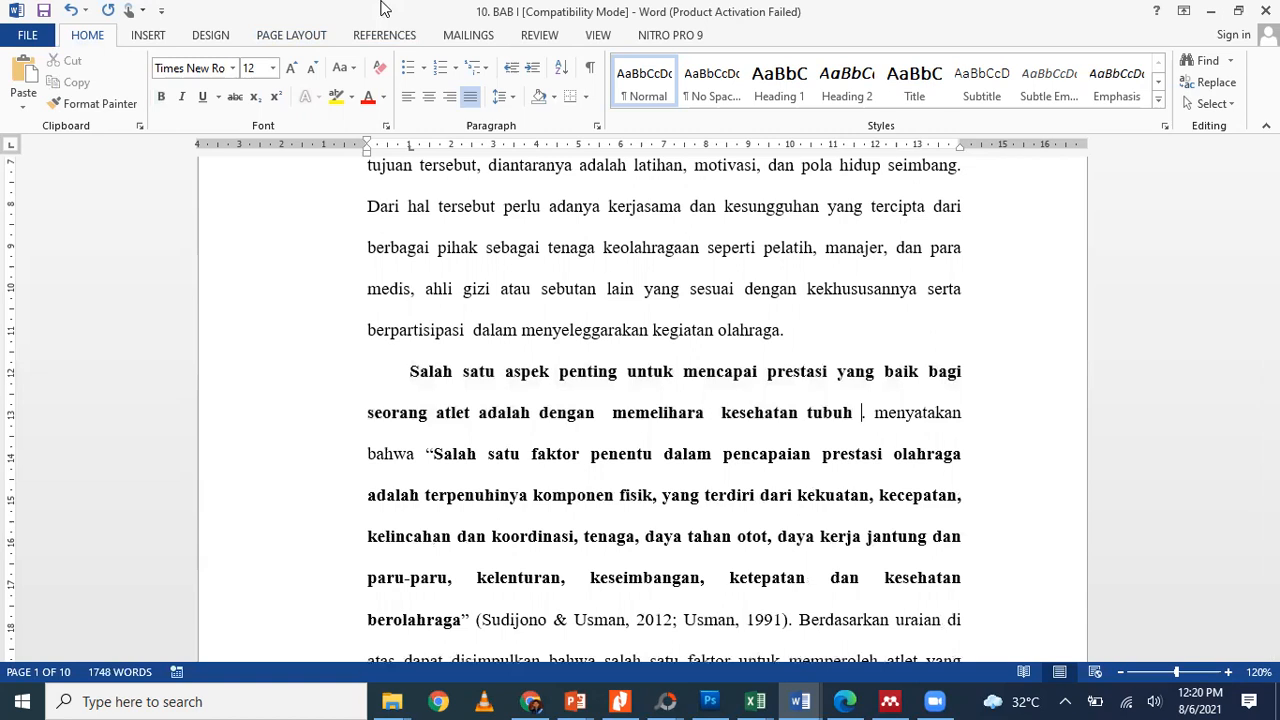
Insert a Mendeley citation after "kesehatan tubuh" by searching for the author's name and choosing the 2019 source Peralatan Modifikasi Olahraga Dasar
{"action": "left_click", "coordinate": [370, 37]}
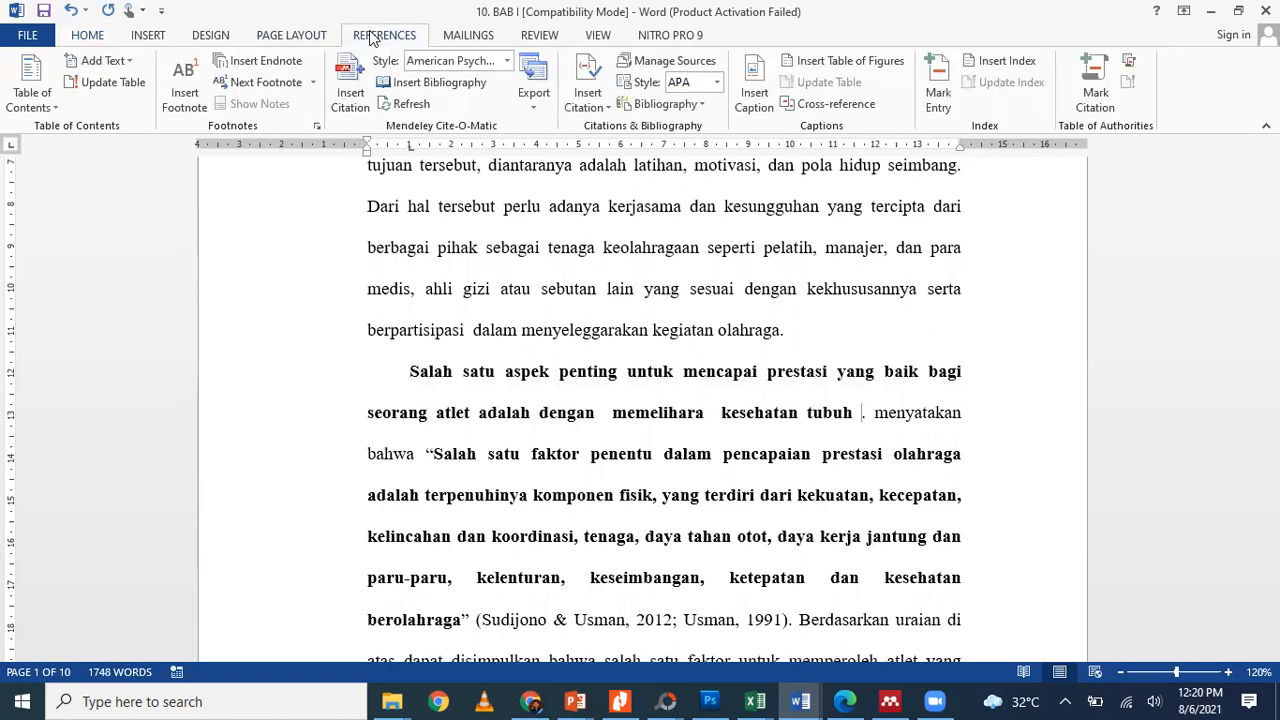
{"action": "left_click", "coordinate": [345, 95]}
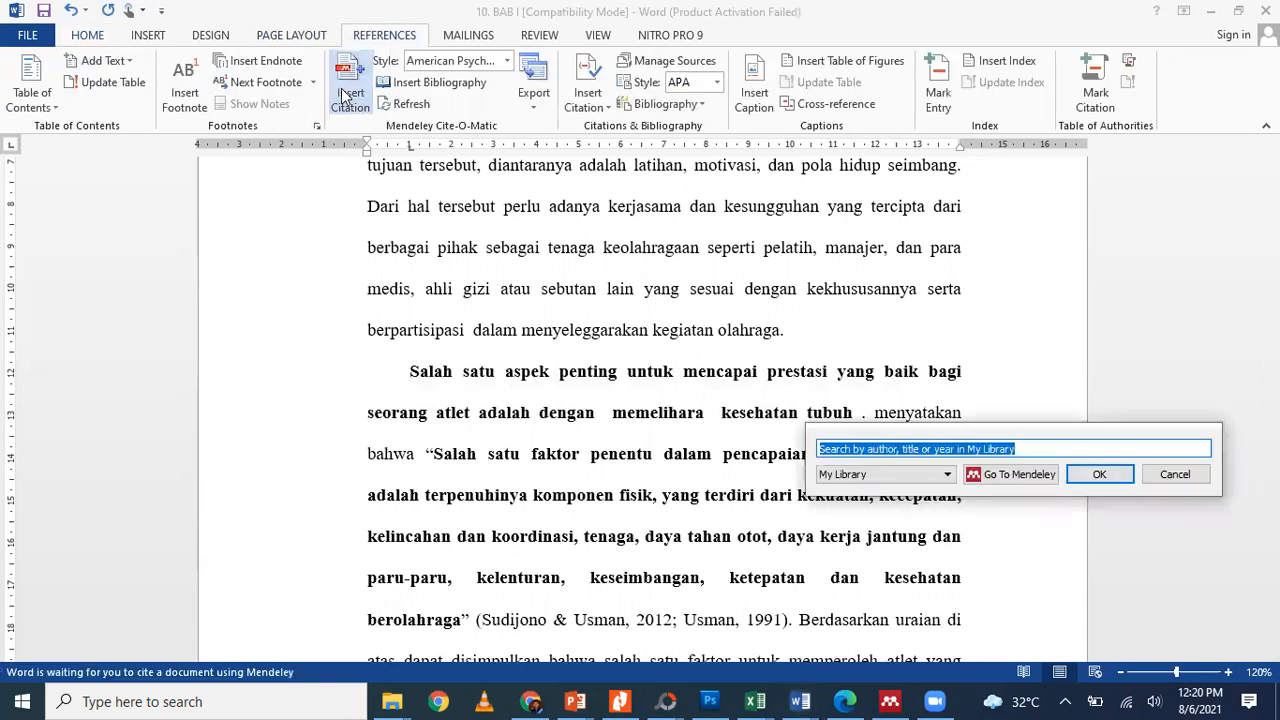
{"action": "type", "text": "khairu"}
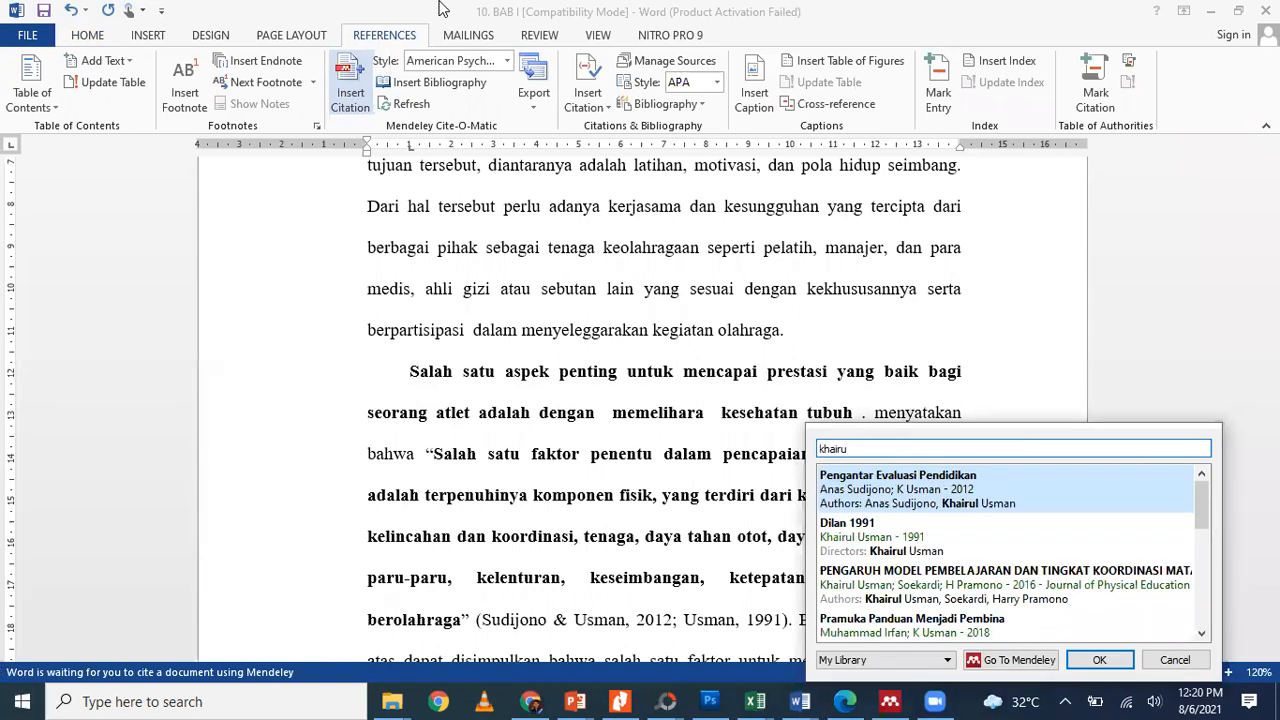
{"action": "scroll", "coordinate": [980, 600], "scroll_direction": "down", "scroll_amount": 1}
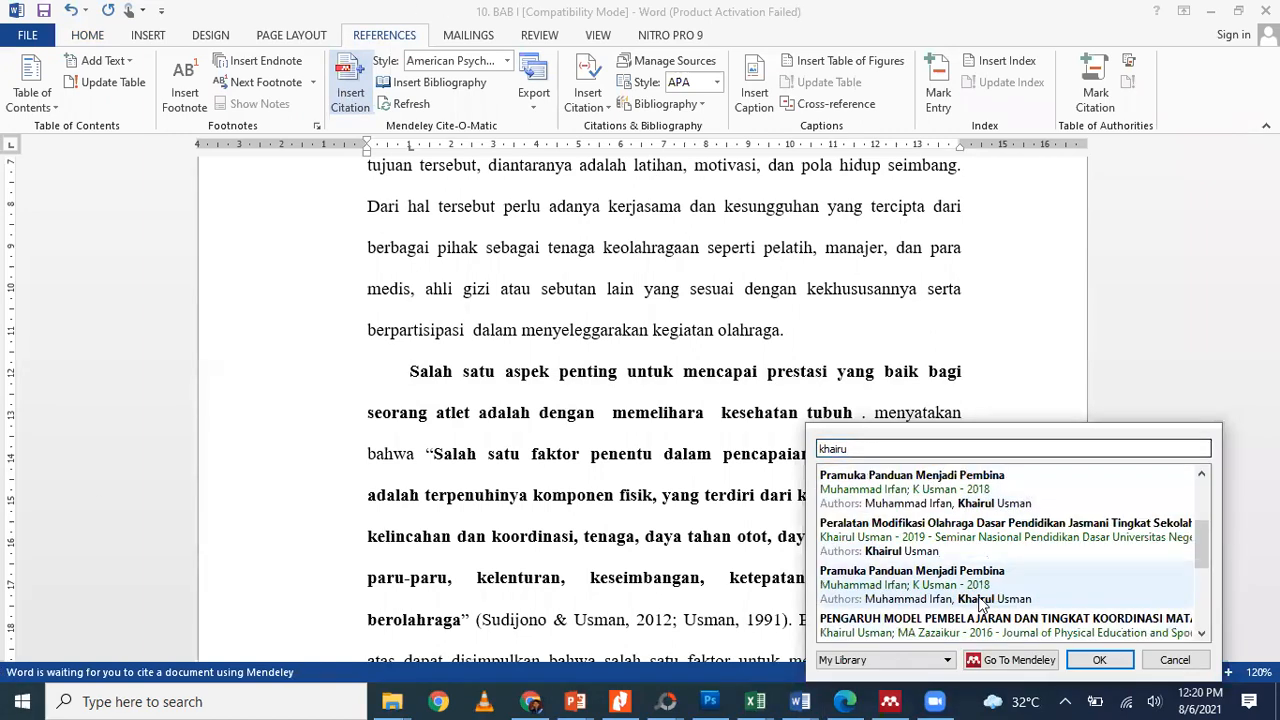
{"action": "left_click", "coordinate": [950, 545]}
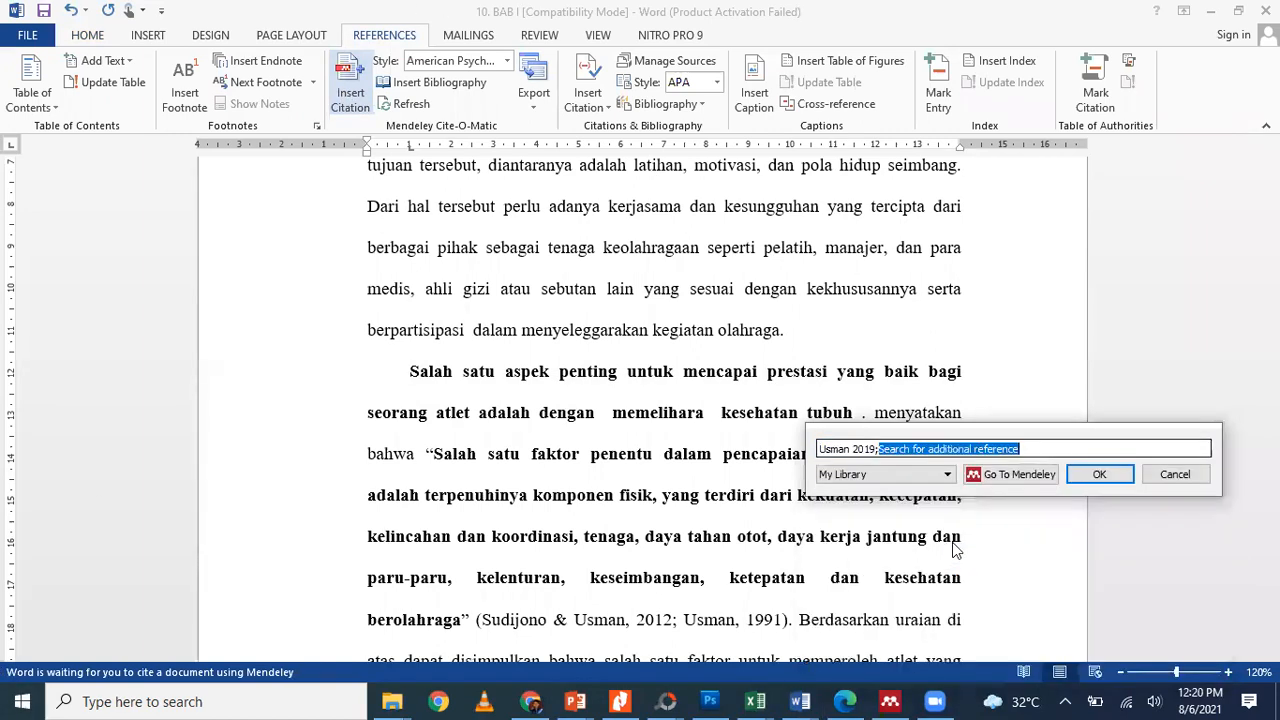
{"action": "left_click", "coordinate": [1093, 479]}
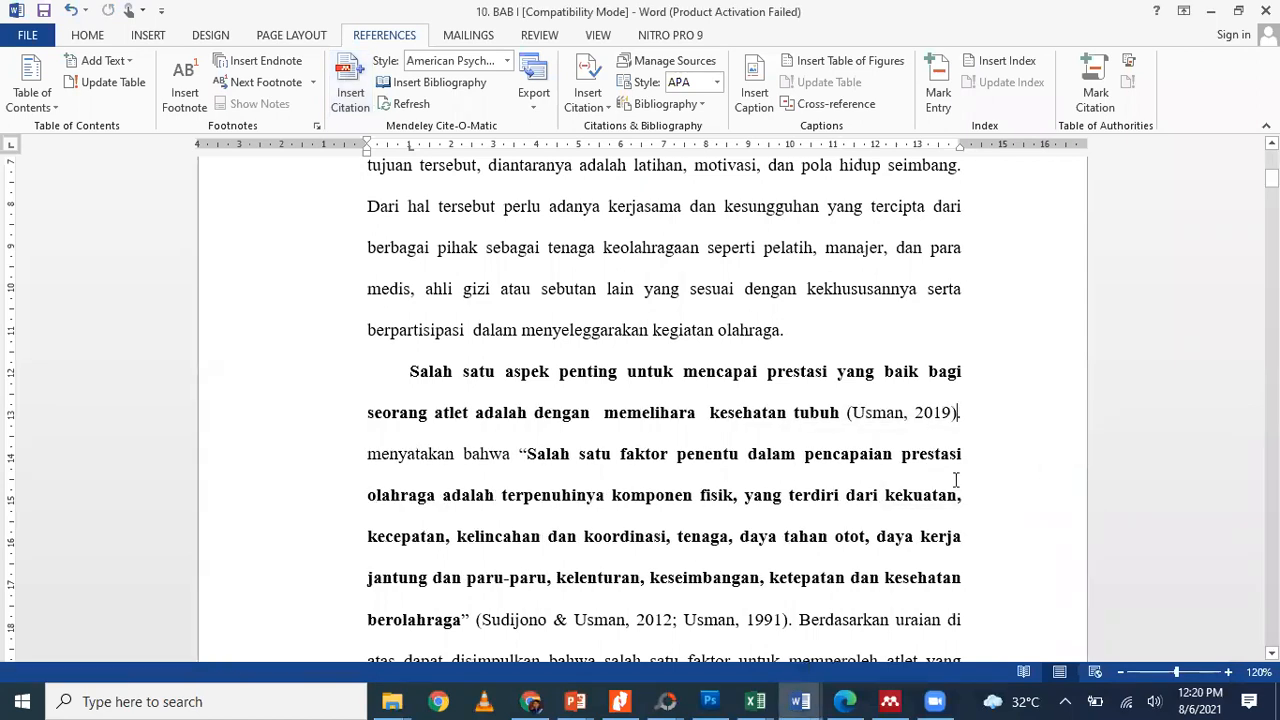
{"action": "left_click", "coordinate": [869, 415]}
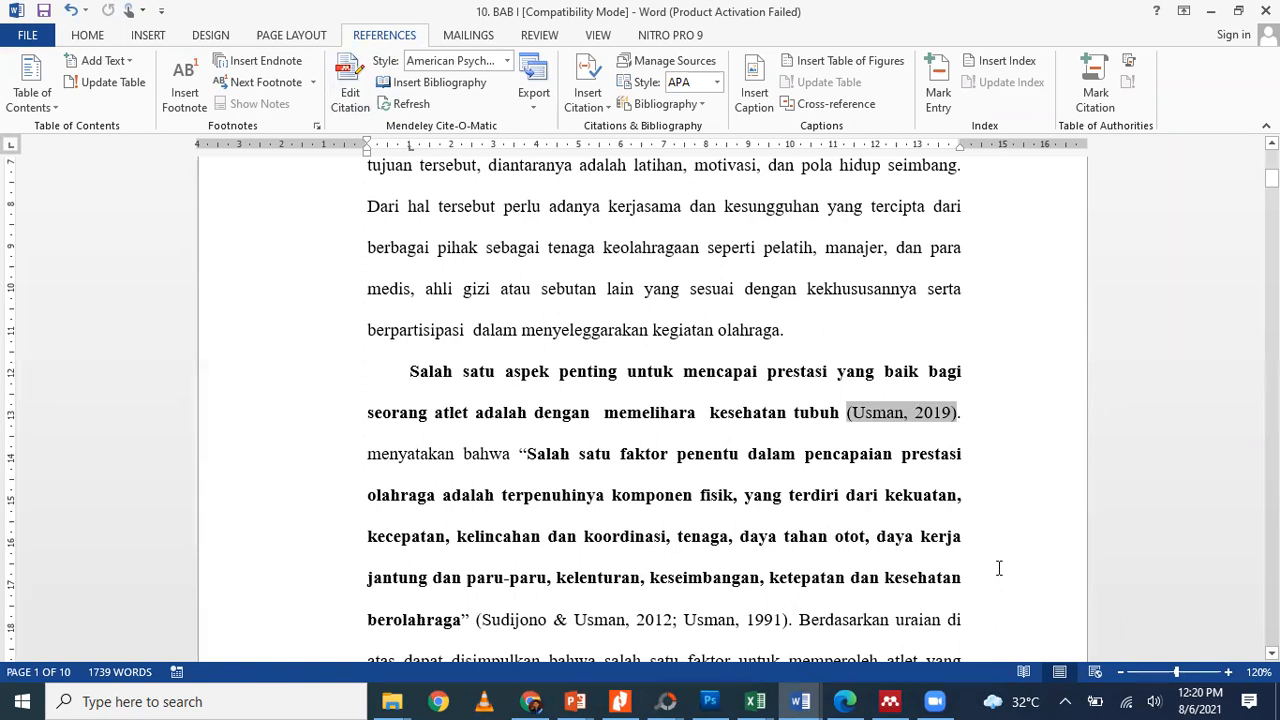
Add the page number 12: before 2019 in the citation after "kesehatan tubuh" and keep the manual edit
{"action": "type", "text": "12:"}
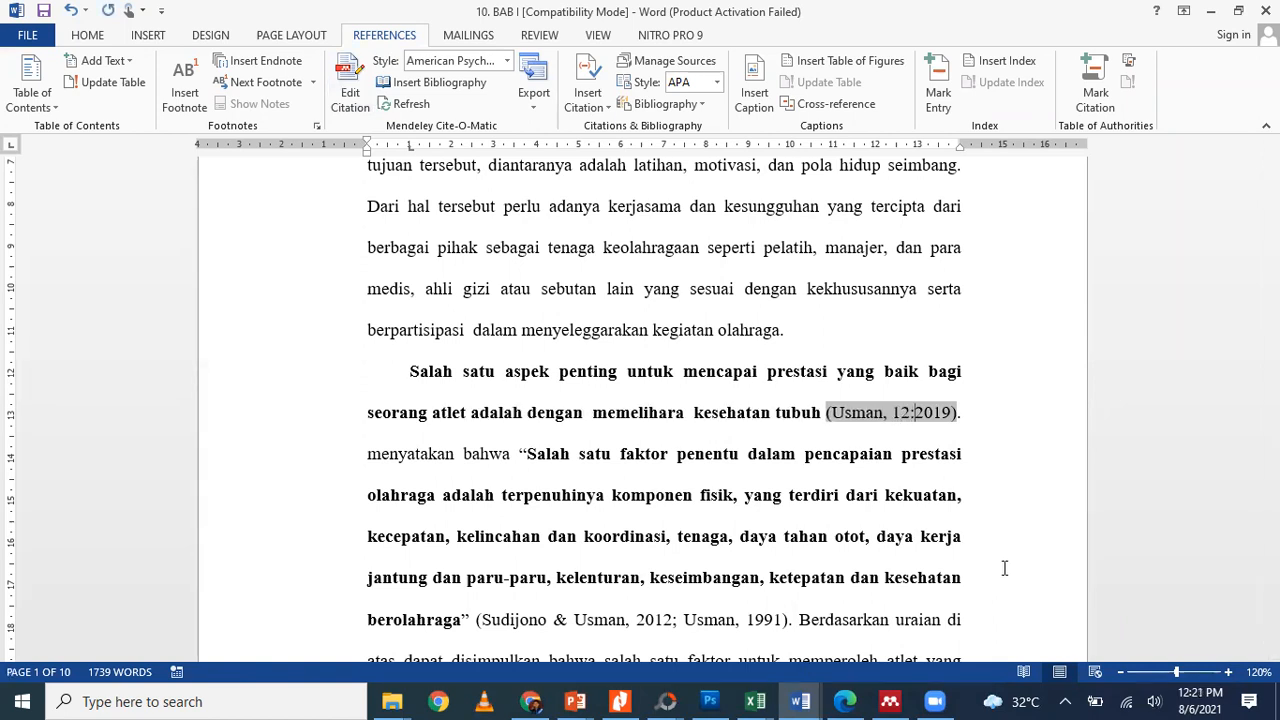
{"action": "left_click", "coordinate": [968, 474]}
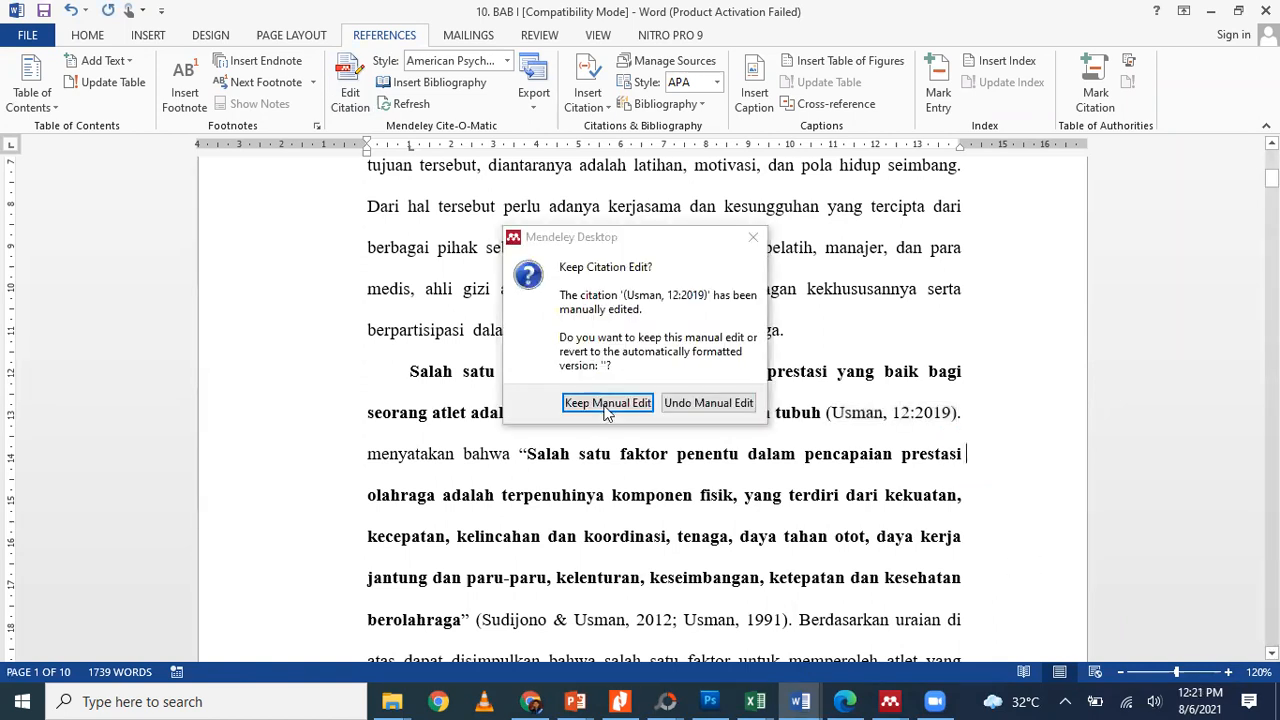
{"action": "left_click", "coordinate": [610, 403]}
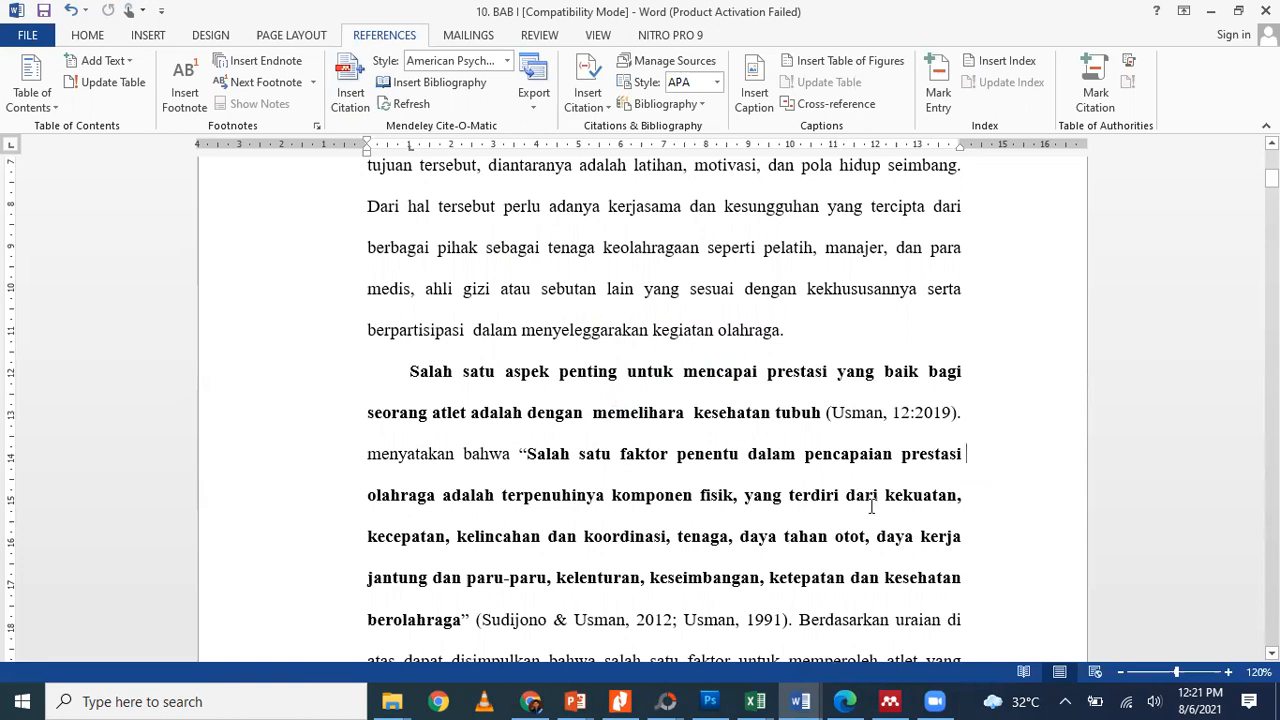
Delete all existing reference entries under the DAFTAR PUSTAKA heading on page 10, keeping the heading
{"action": "scroll", "coordinate": [871, 507], "scroll_direction": "down", "scroll_amount": 6}
{"action": "scroll", "coordinate": [871, 507], "scroll_direction": "up", "scroll_amount": 3}
{"action": "left_click", "coordinate": [676, 465]}
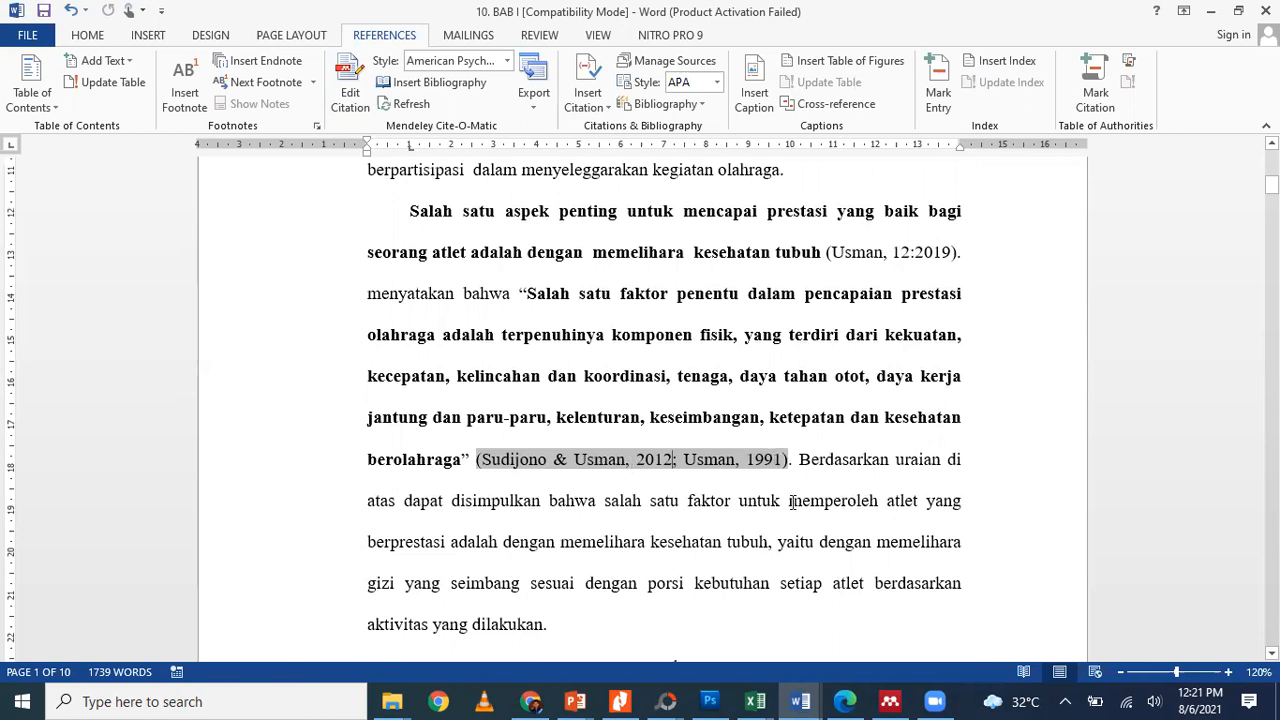
{"action": "scroll", "coordinate": [792, 502], "scroll_direction": "down", "scroll_amount": 5}
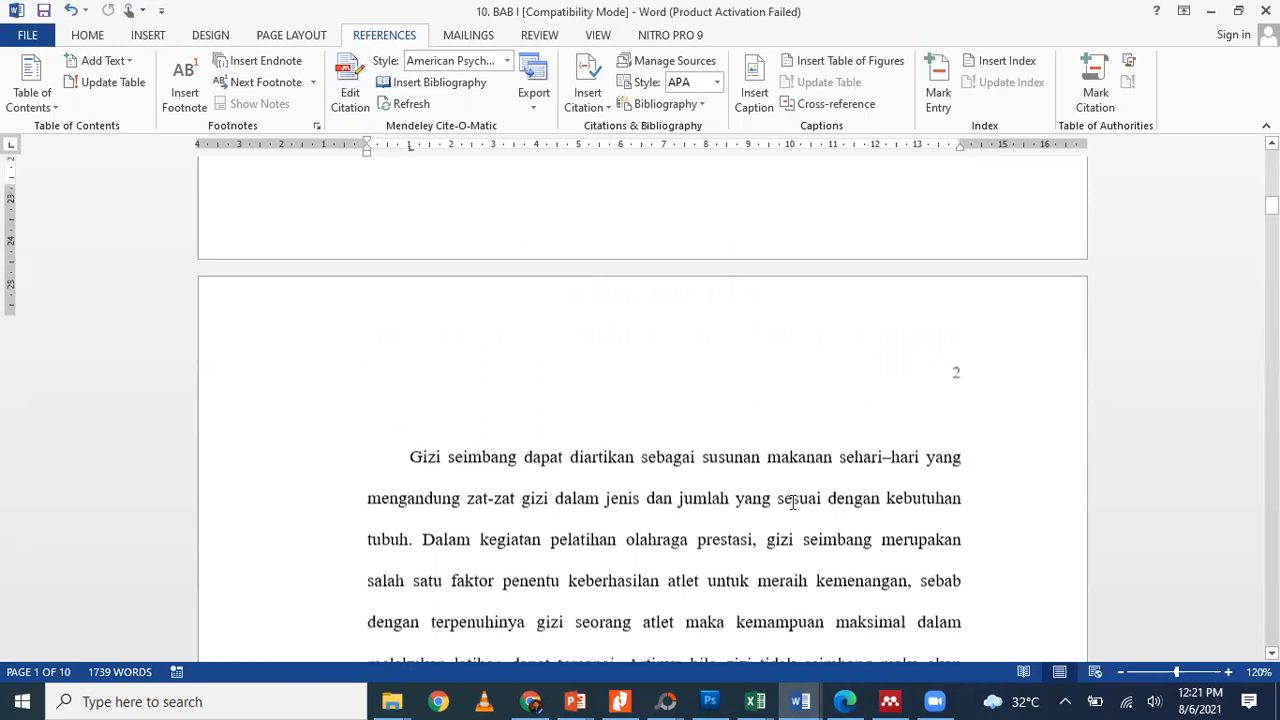
{"action": "scroll", "coordinate": [792, 502], "scroll_direction": "up", "scroll_amount": 3}
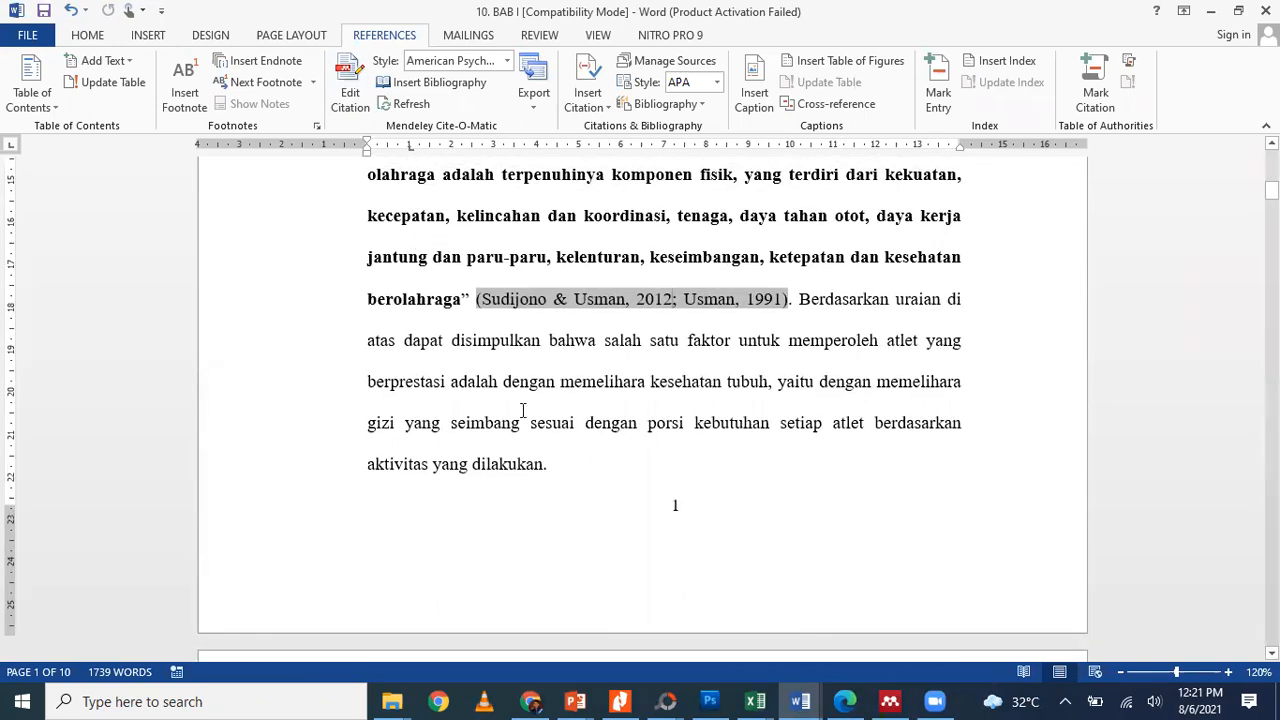
{"action": "scroll", "coordinate": [660, 460], "scroll_direction": "down", "scroll_amount": 8}
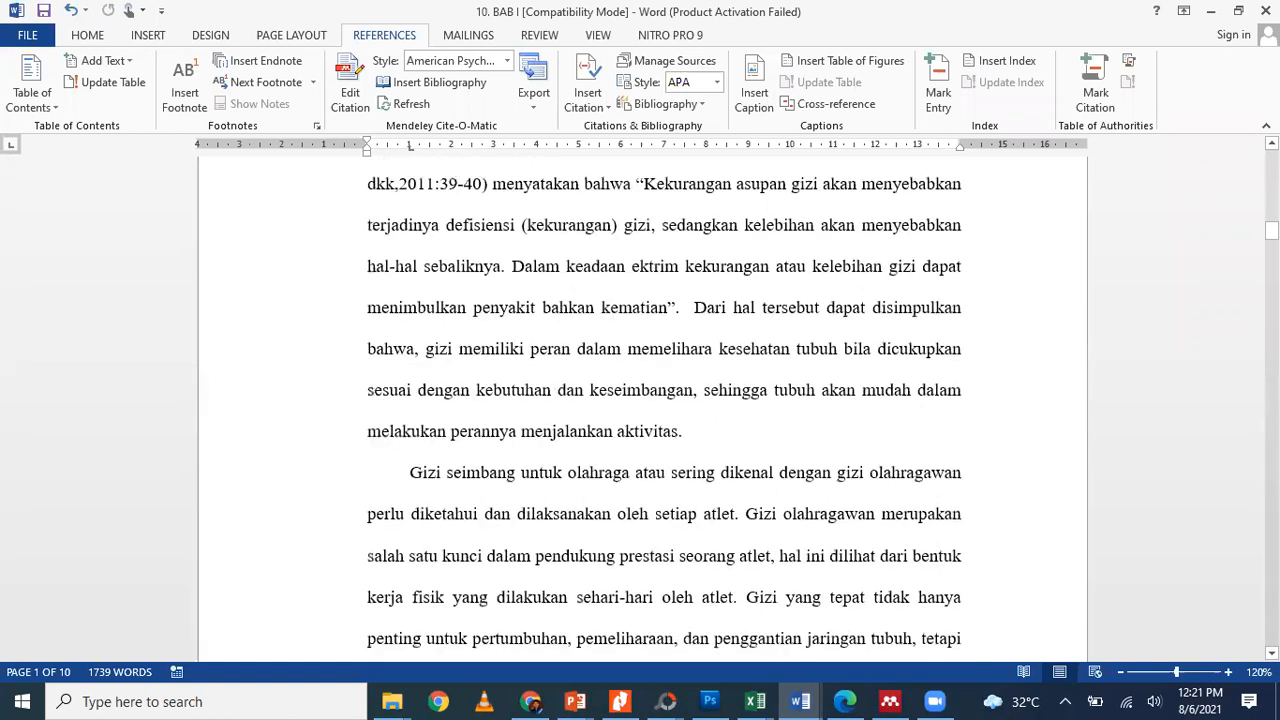
{"action": "left_click_drag", "start_coordinate": [1272, 232], "coordinate": [1272, 562]}
{"action": "scroll", "coordinate": [840, 490], "scroll_direction": "down", "scroll_amount": 12}
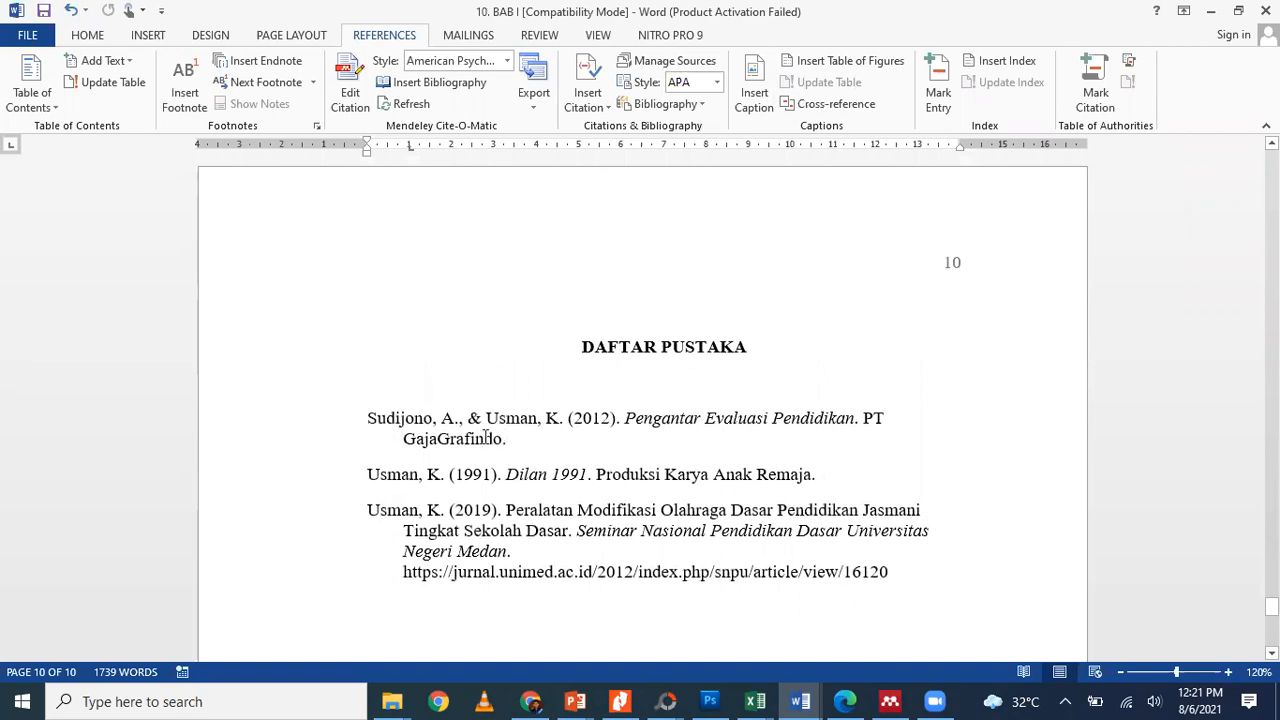
{"action": "left_click_drag", "start_coordinate": [390, 420], "coordinate": [829, 620]}
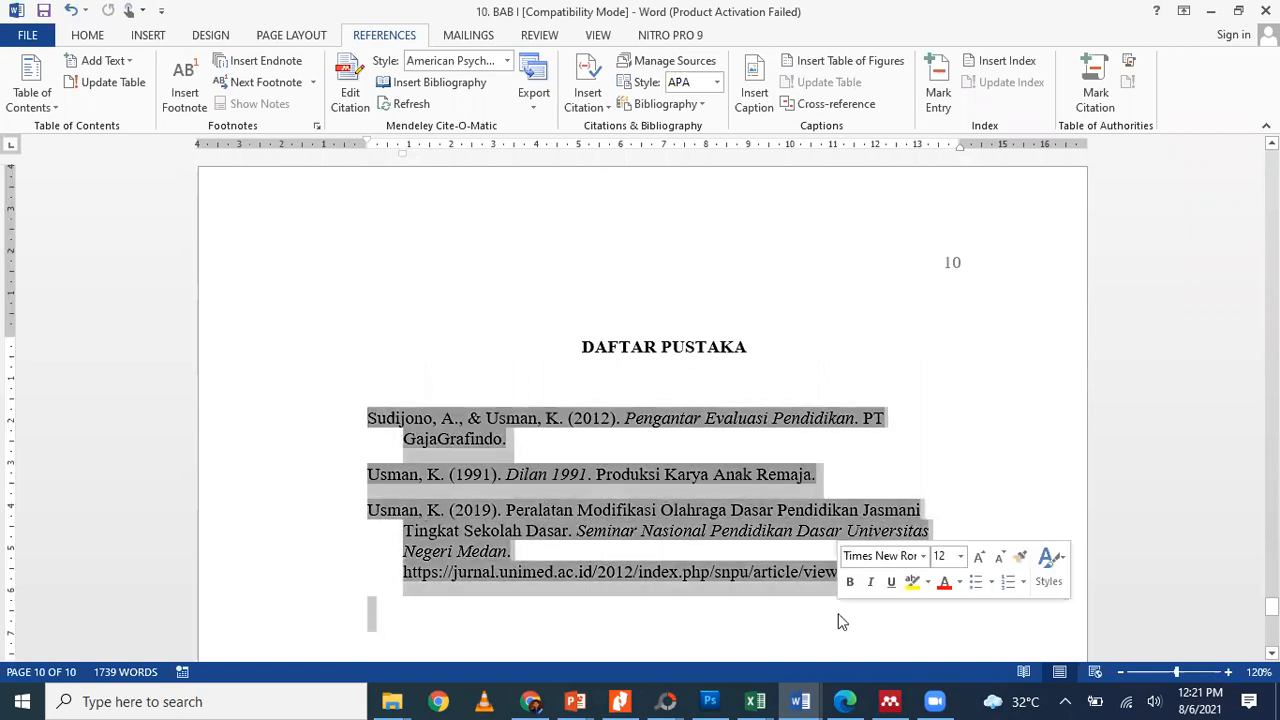
{"action": "key", "text": "Delete"}
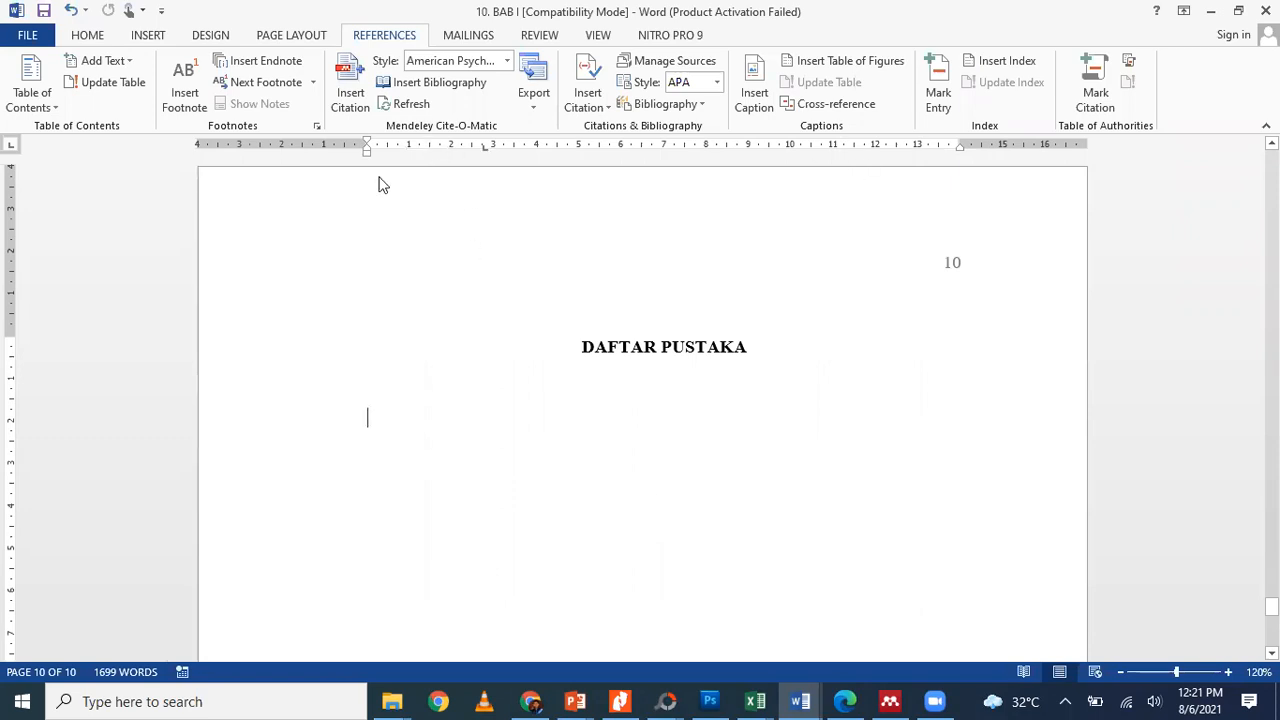
Insert the Mendeley bibliography on the empty line below the DAFTAR PUSTAKA heading
{"action": "left_click", "coordinate": [413, 86]}
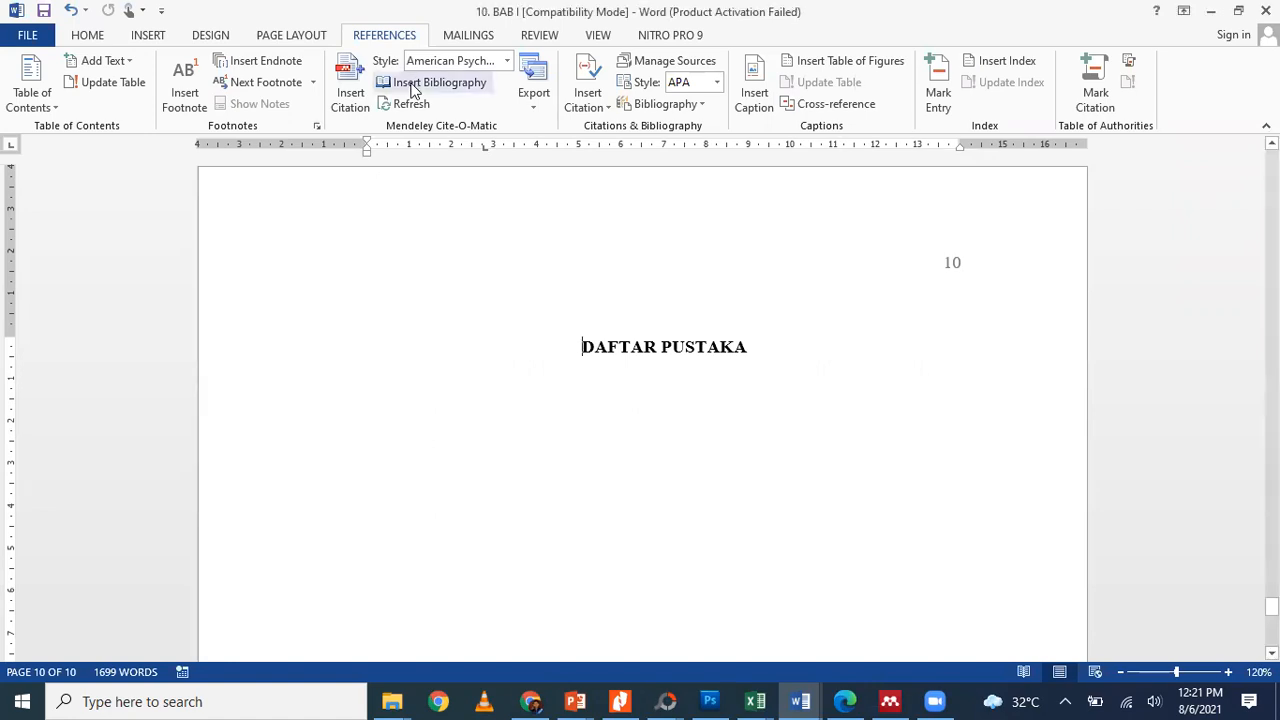
{"action": "left_click", "coordinate": [431, 425]}
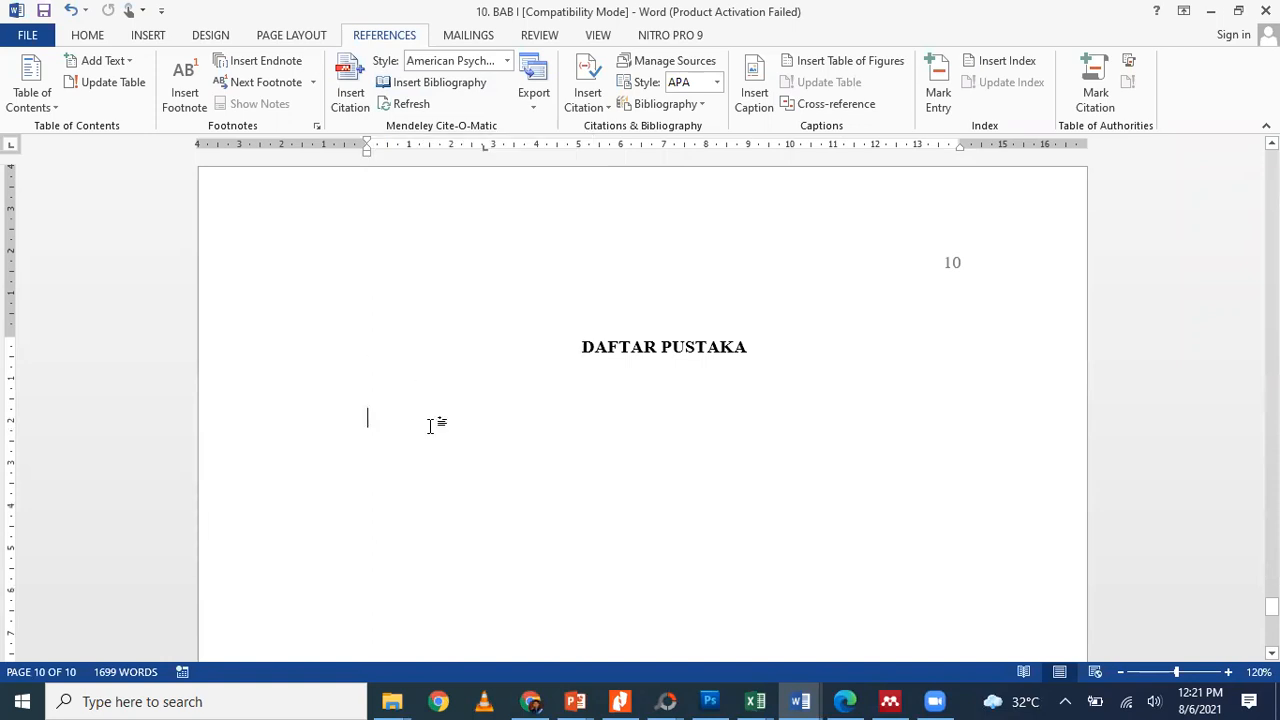
{"action": "left_click", "coordinate": [441, 84]}
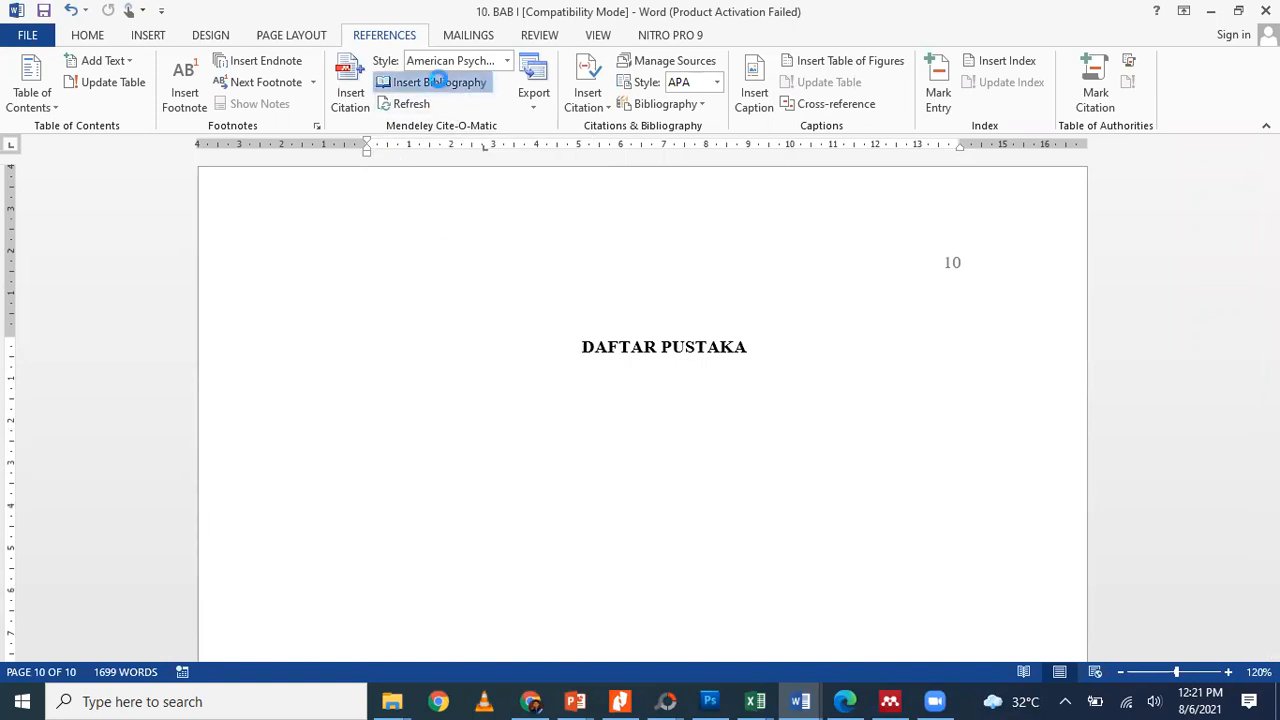
Select the inserted bibliography entries under DAFTAR PUSTAKA and justify them
{"action": "mouse_move", "coordinate": [928, 560]}
{"action": "left_mouse_down"}
{"action": "mouse_move", "coordinate": [355, 397]}
{"action": "mouse_move", "coordinate": [551, 455]}
{"action": "mouse_move", "coordinate": [914, 594]}
{"action": "mouse_move", "coordinate": [930, 590]}
{"action": "mouse_move", "coordinate": [366, 403]}
{"action": "mouse_move", "coordinate": [360, 415]}
{"action": "left_mouse_up"}
{"action": "left_click", "coordinate": [557, 459]}
{"action": "left_click", "coordinate": [920, 582]}
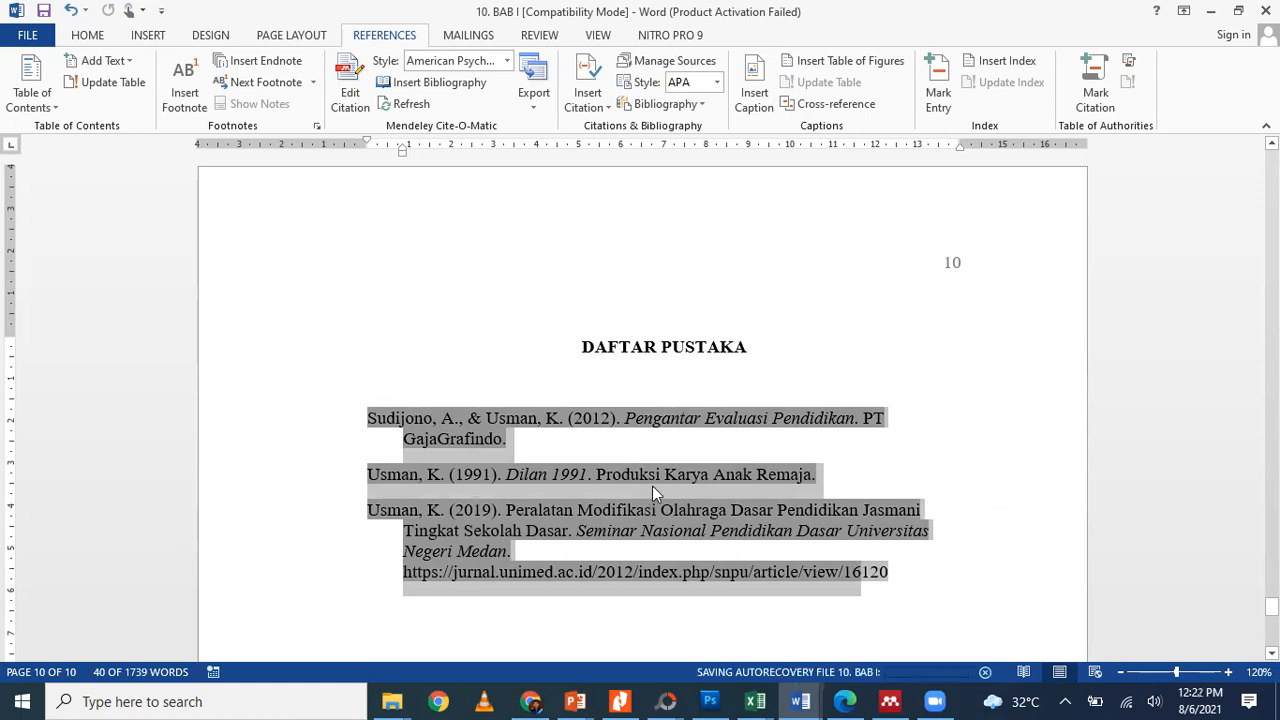
{"action": "left_click", "coordinate": [99, 37]}
{"action": "key", "text": "ctrl+j"}
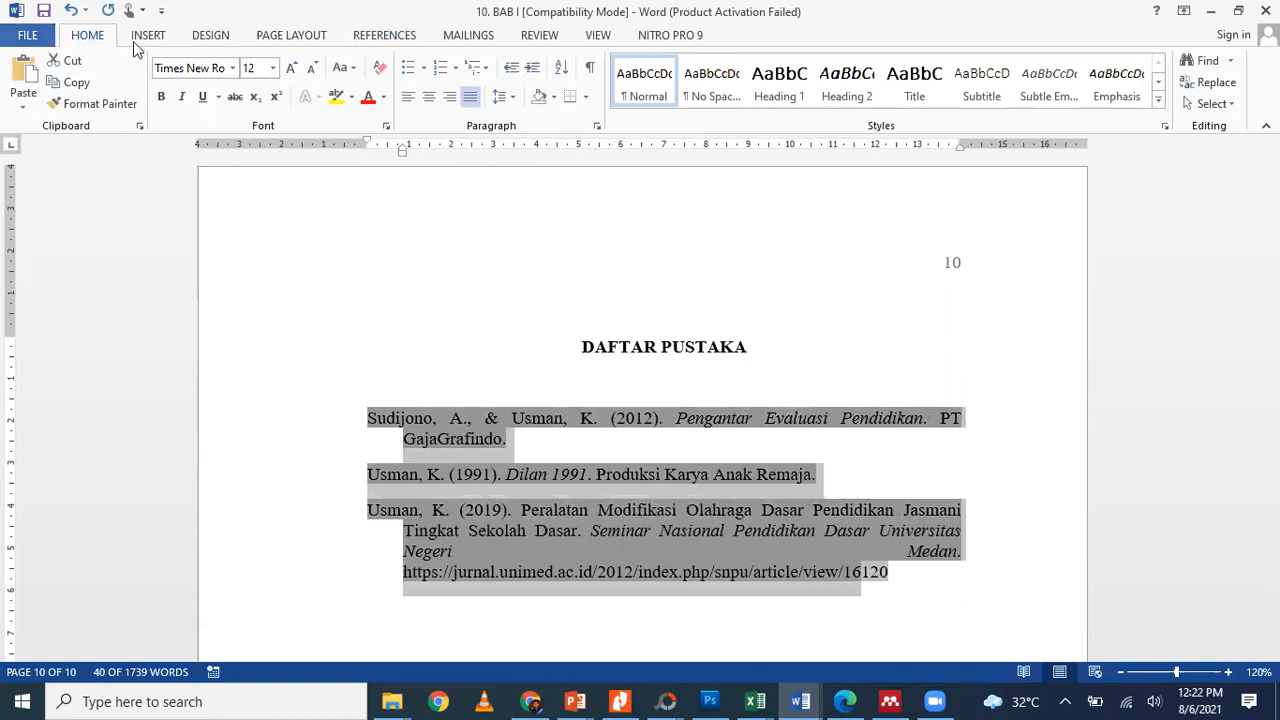
Try the American Sociological Association 6th edition style for the Mendeley references, and set the citation style to IEEE
{"action": "left_click", "coordinate": [398, 36]}
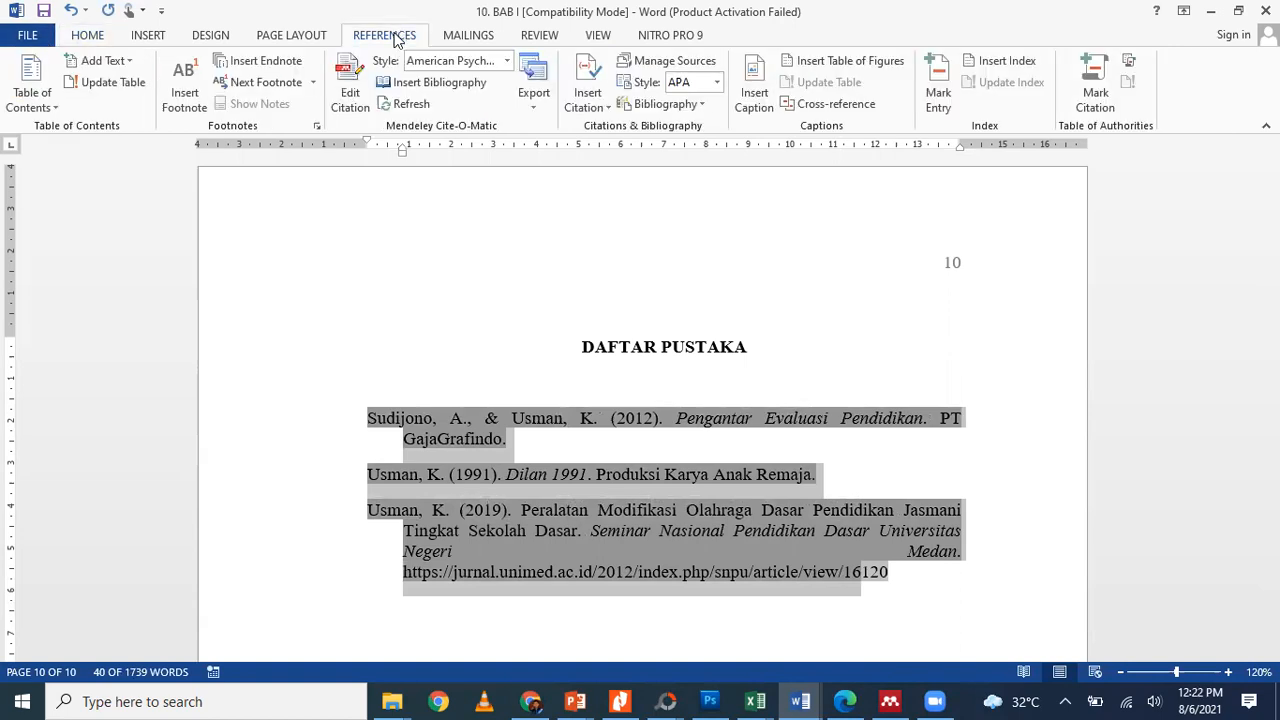
{"action": "left_click", "coordinate": [507, 62]}
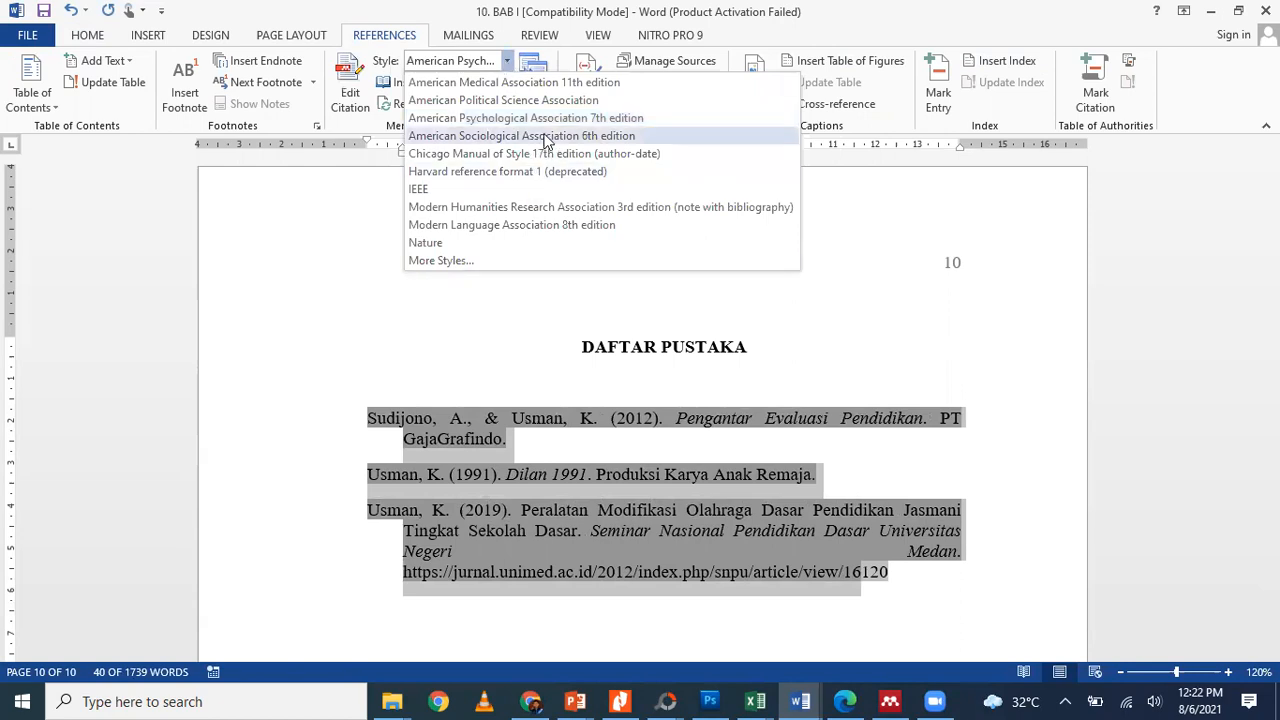
{"action": "left_click", "coordinate": [510, 135]}
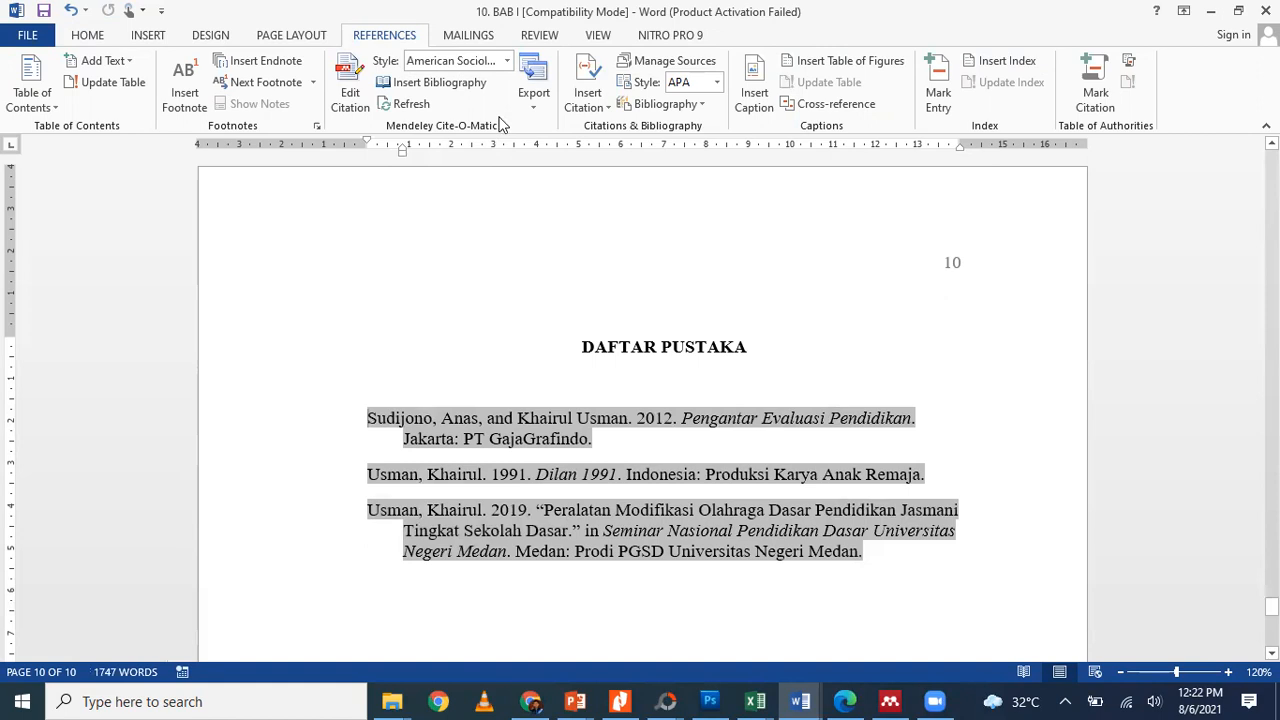
{"action": "left_click", "coordinate": [509, 64]}
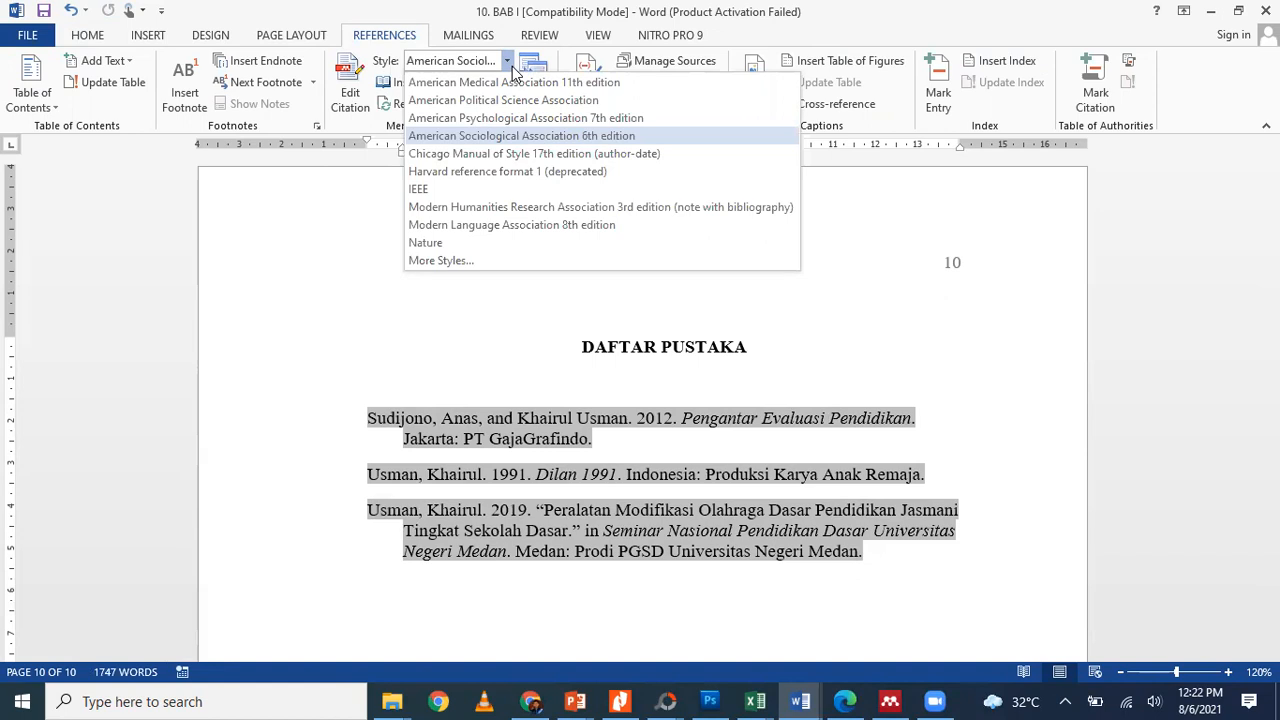
{"action": "left_click", "coordinate": [436, 194]}
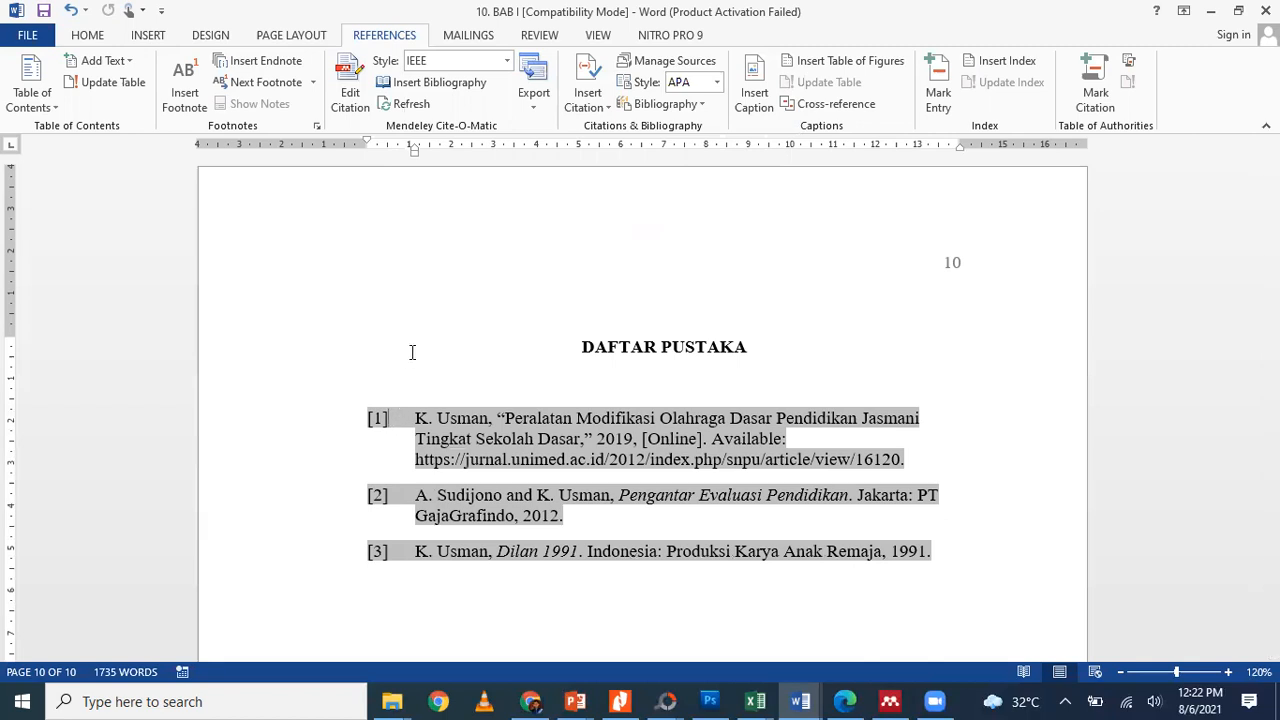
Minimize the Word document and the Mendeley window to reach the desktop
{"action": "left_click", "coordinate": [1212, 12]}
{"action": "left_click", "coordinate": [1174, 17]}
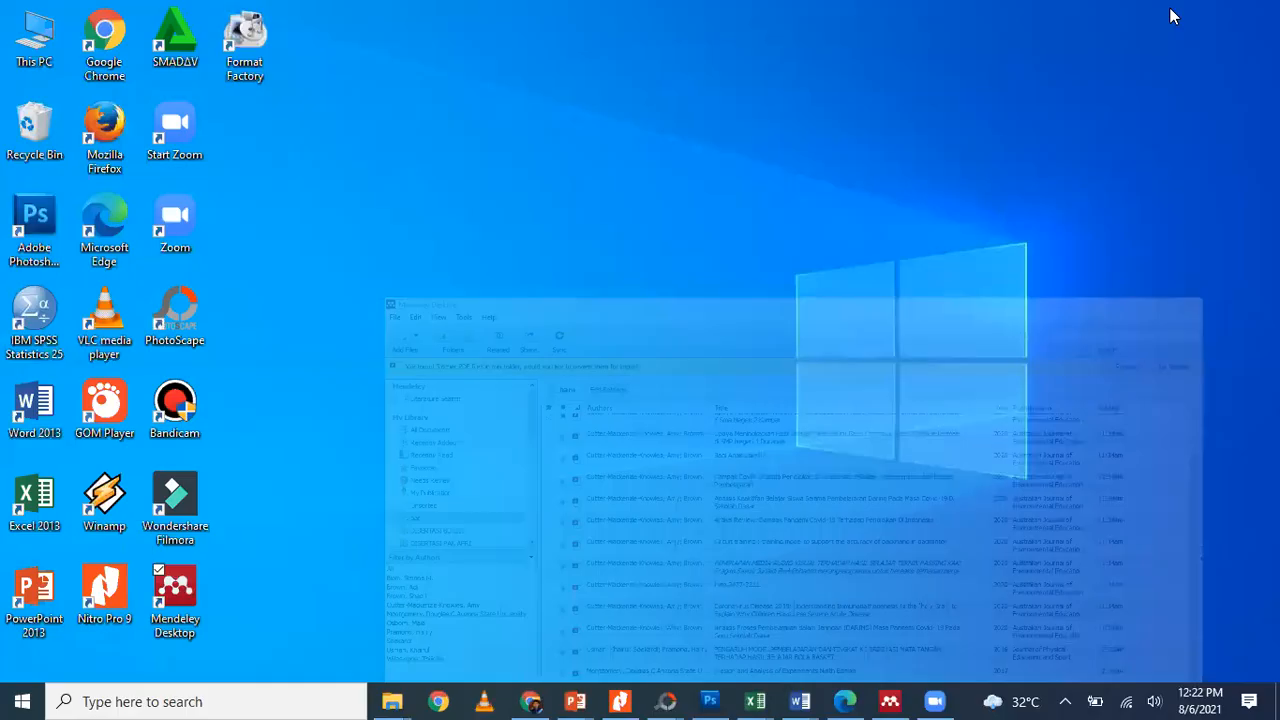